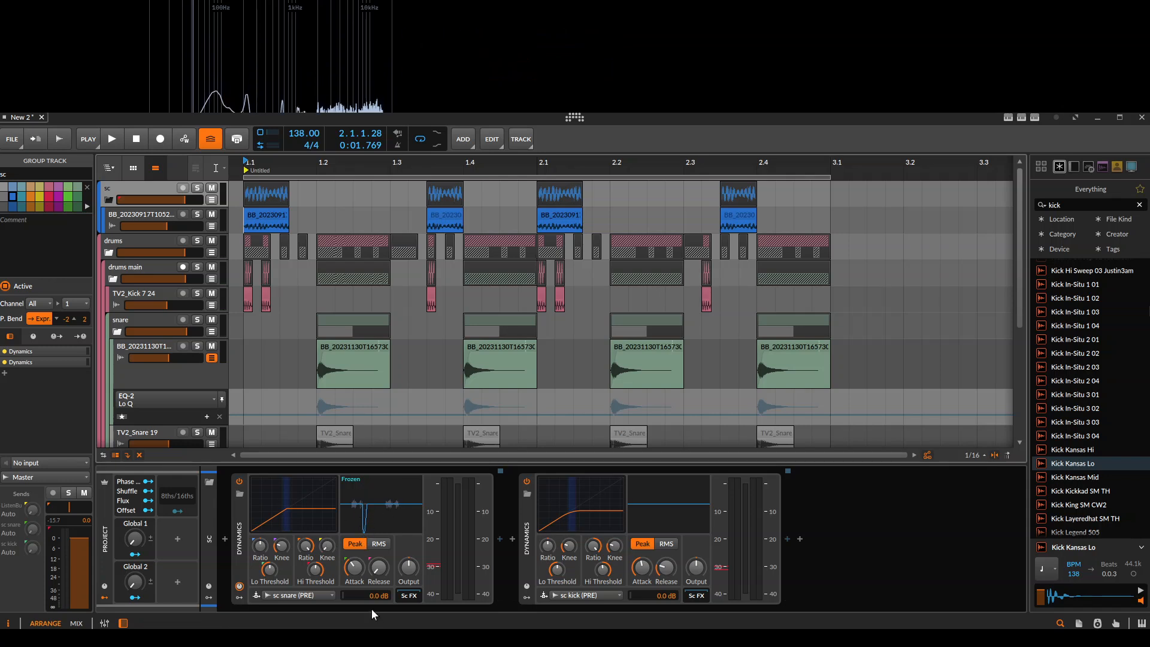
- Add a Time Shift to the sidechain FX chain of the sc snare Dynamics, set it to -2 ms and collapse it
click(414, 599)
click(408, 598)
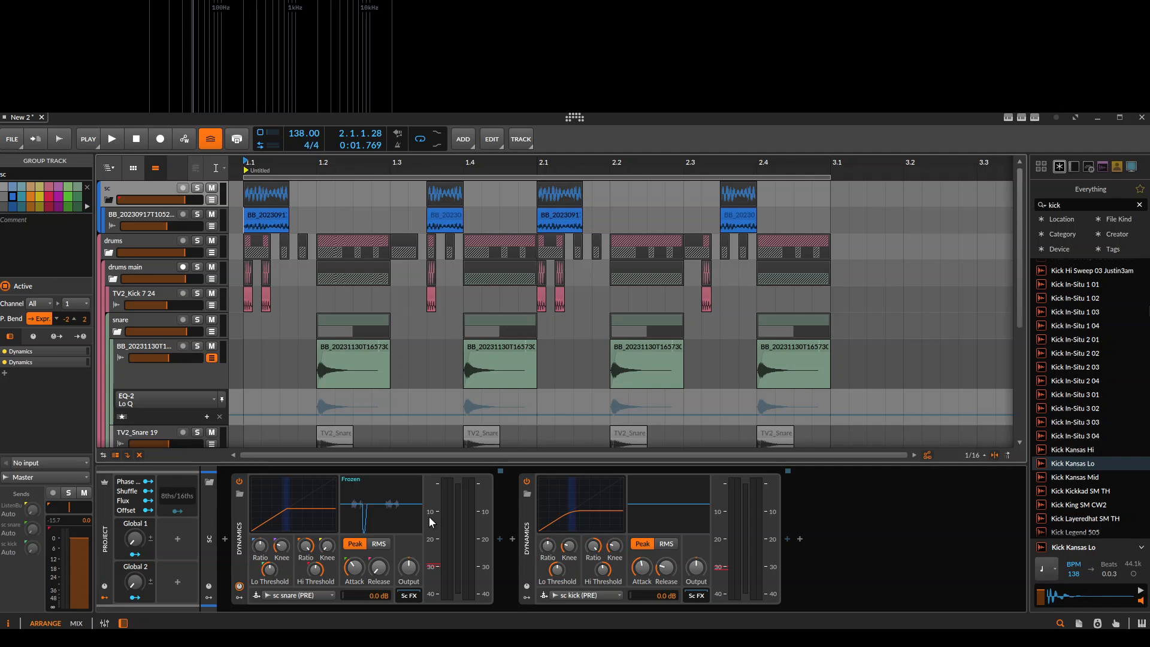
click(499, 540)
text(time shift)
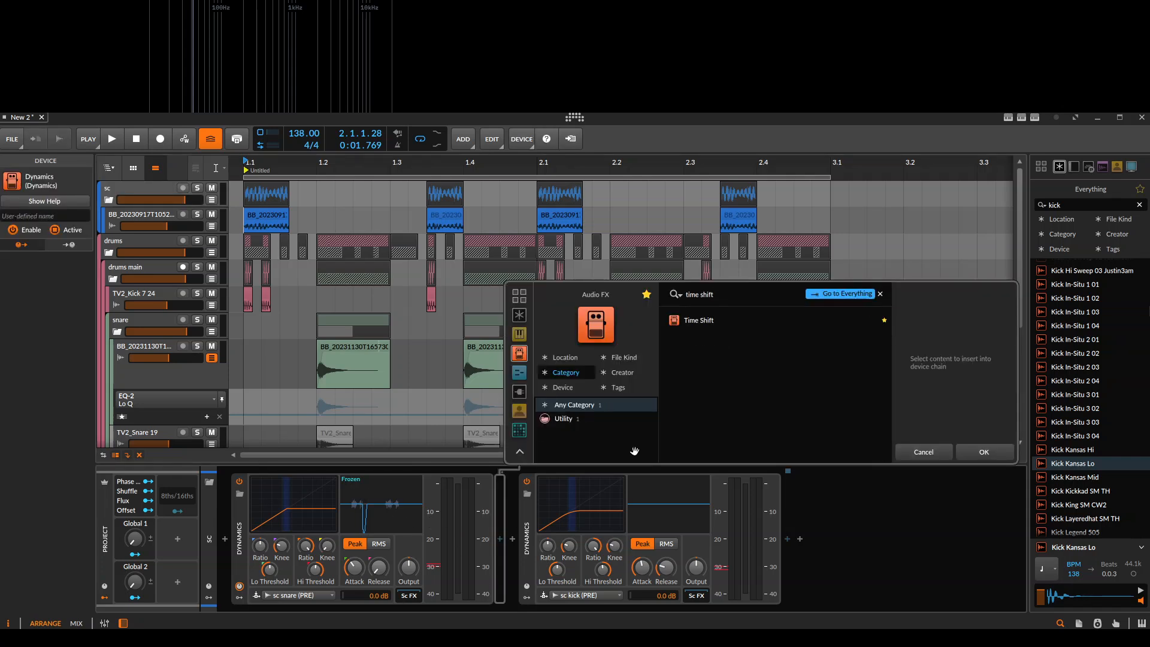
key(Return)
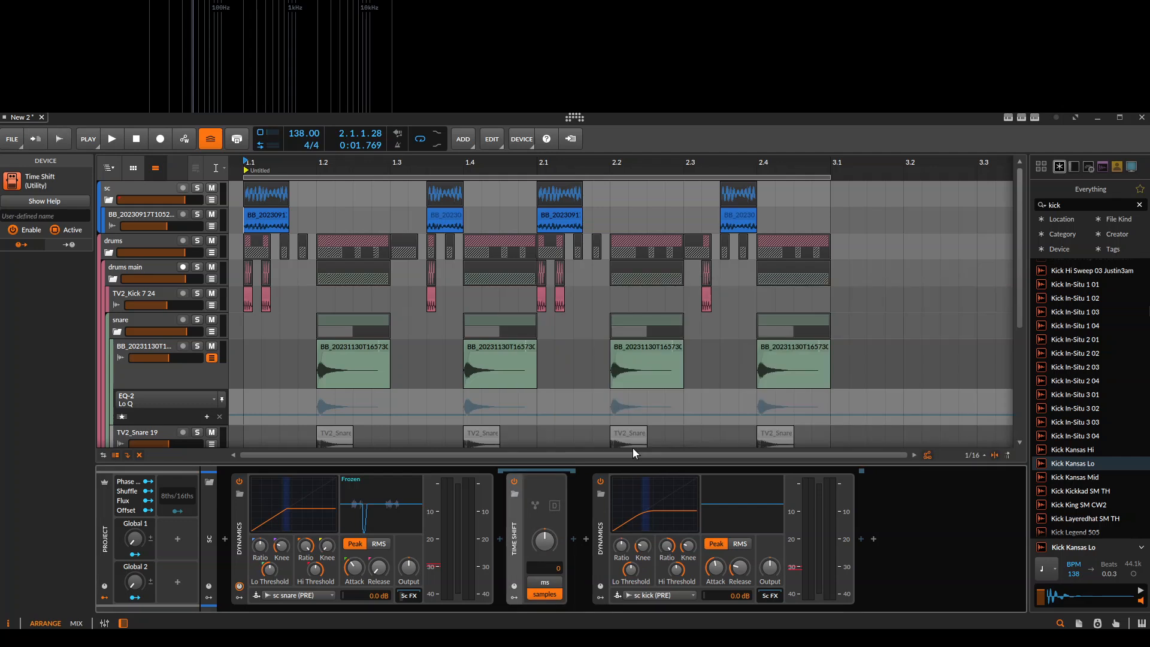
triple_click(545, 569)
text(-2)
key(Return)
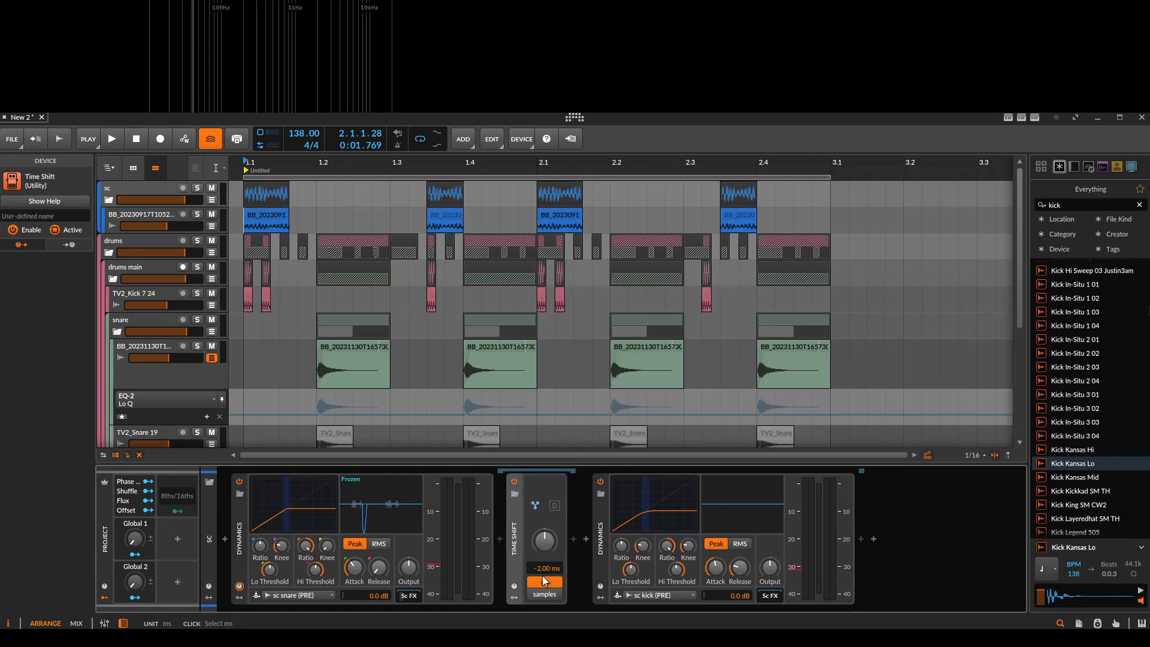
double_click(519, 525)
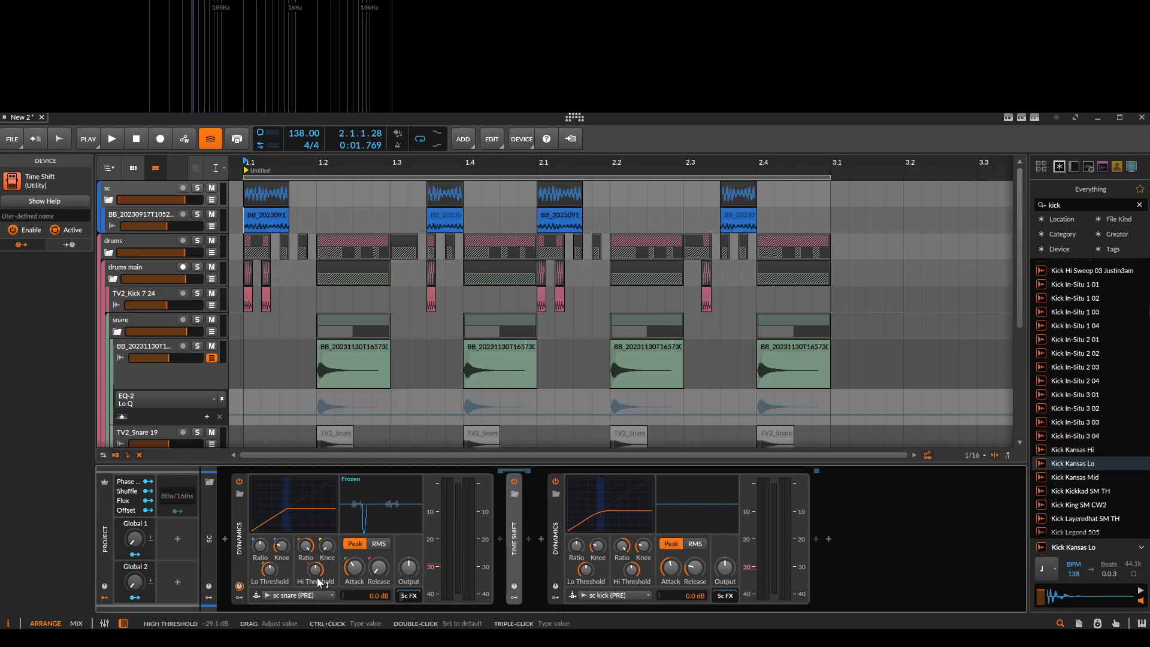
- Add kHs Transient Shaper after the Time Shift with Attack 100%, Pump 100%, Sustain -100% and Speed 500%
click(528, 544)
text(trans)
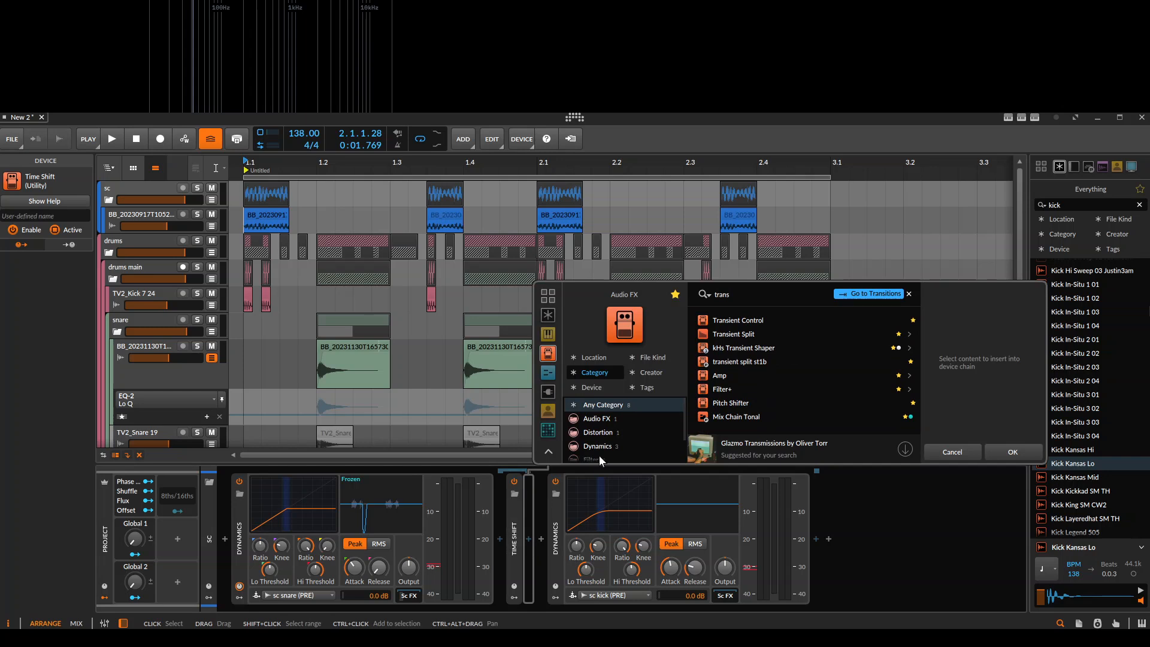
key(Down)
key(Down)
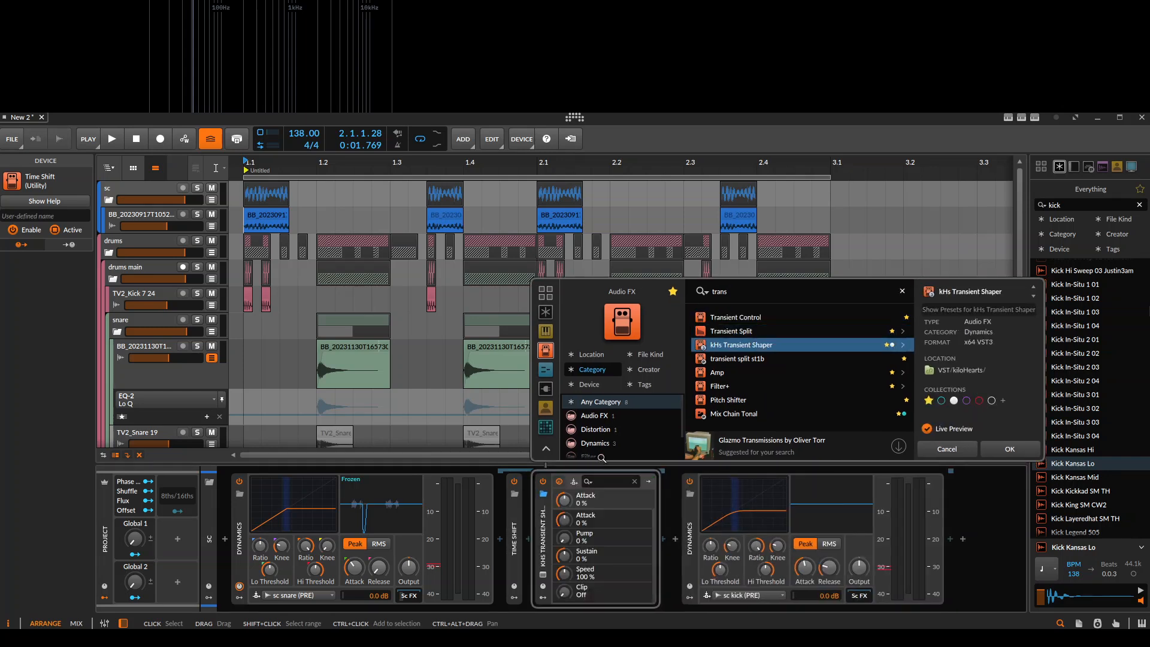
key(Return)
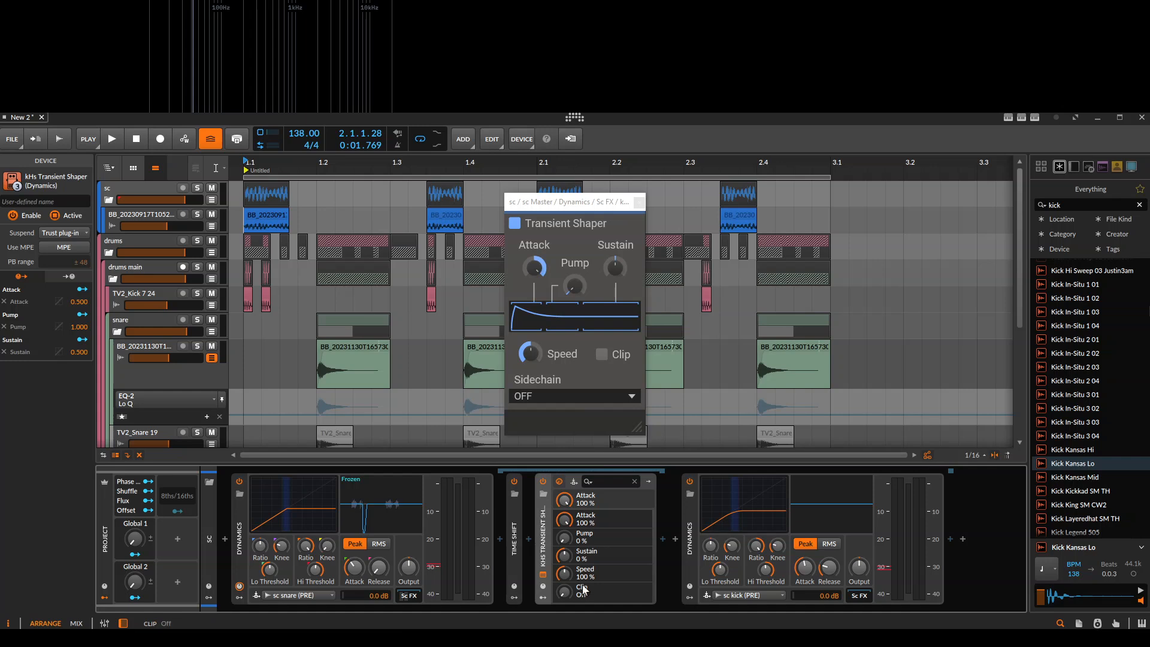
drag(566, 570, 564, 540)
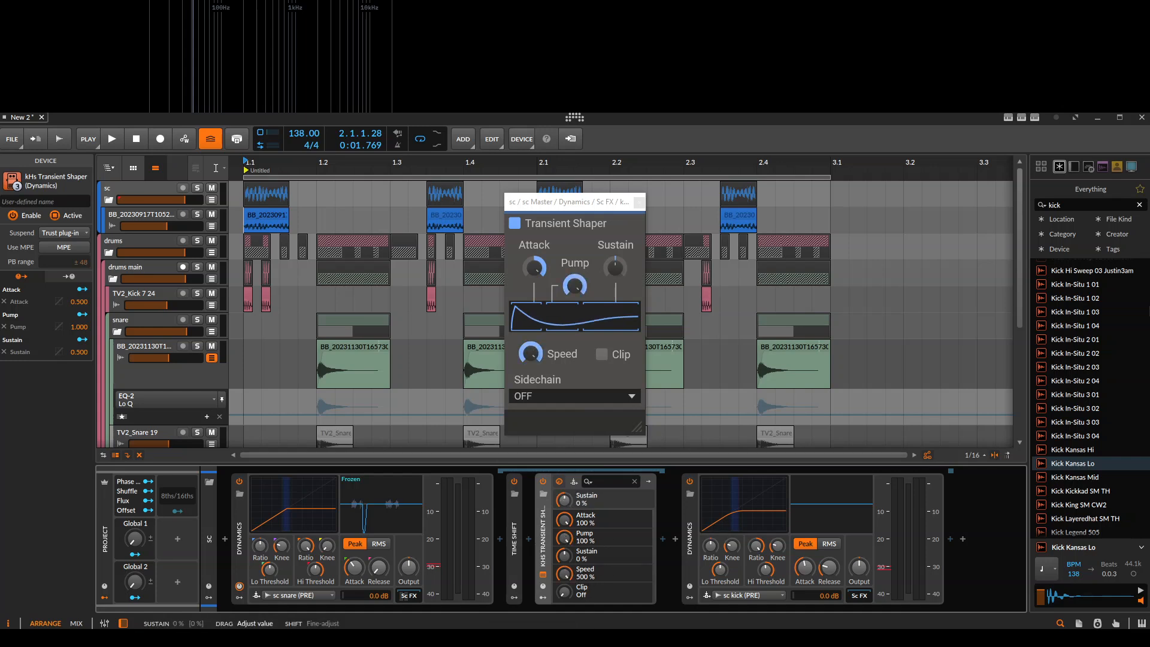
click(639, 205)
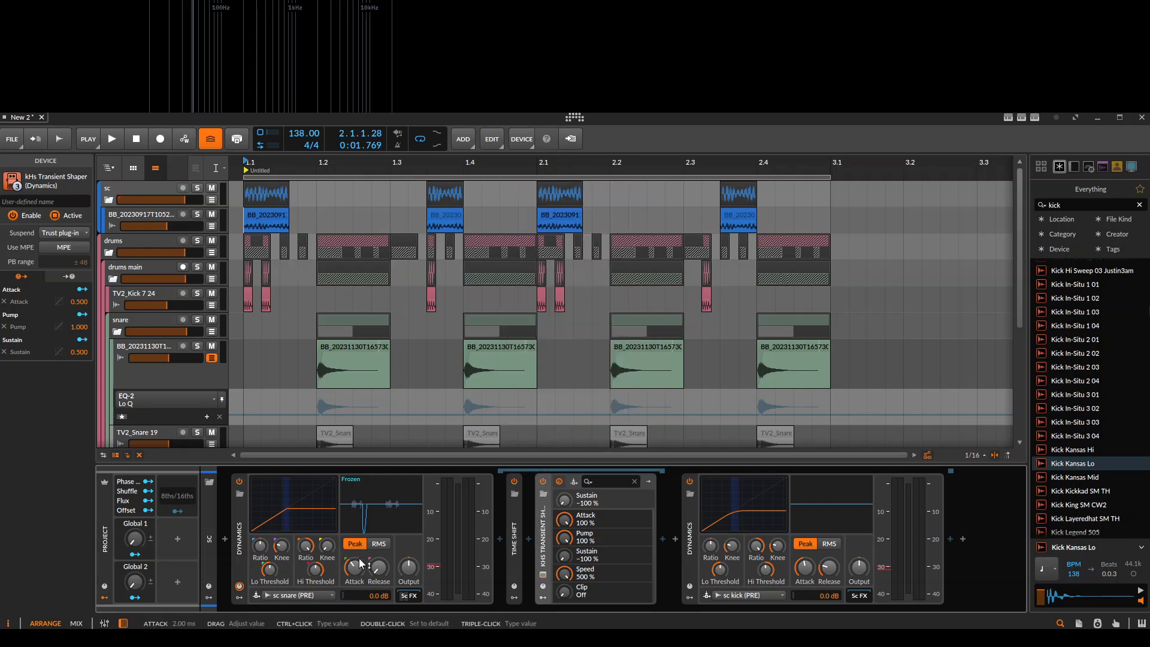
- Play the loop, freeze the sc snare Dynamics display to inspect the ducking, and adjust that device's release
key(space)
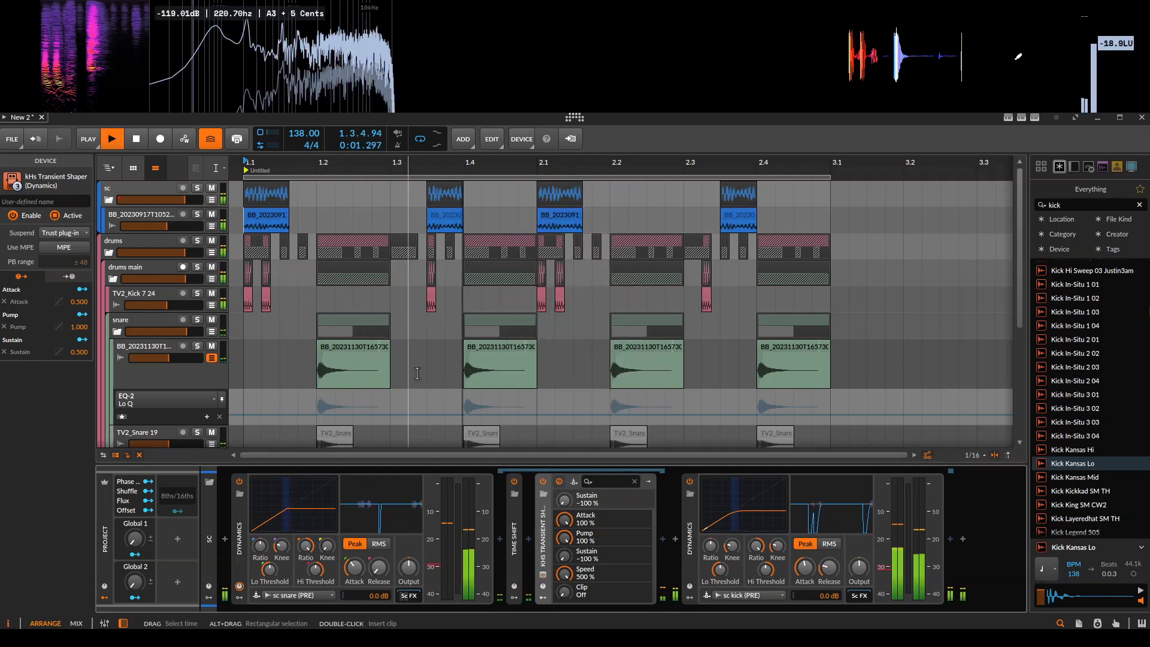
click(380, 515)
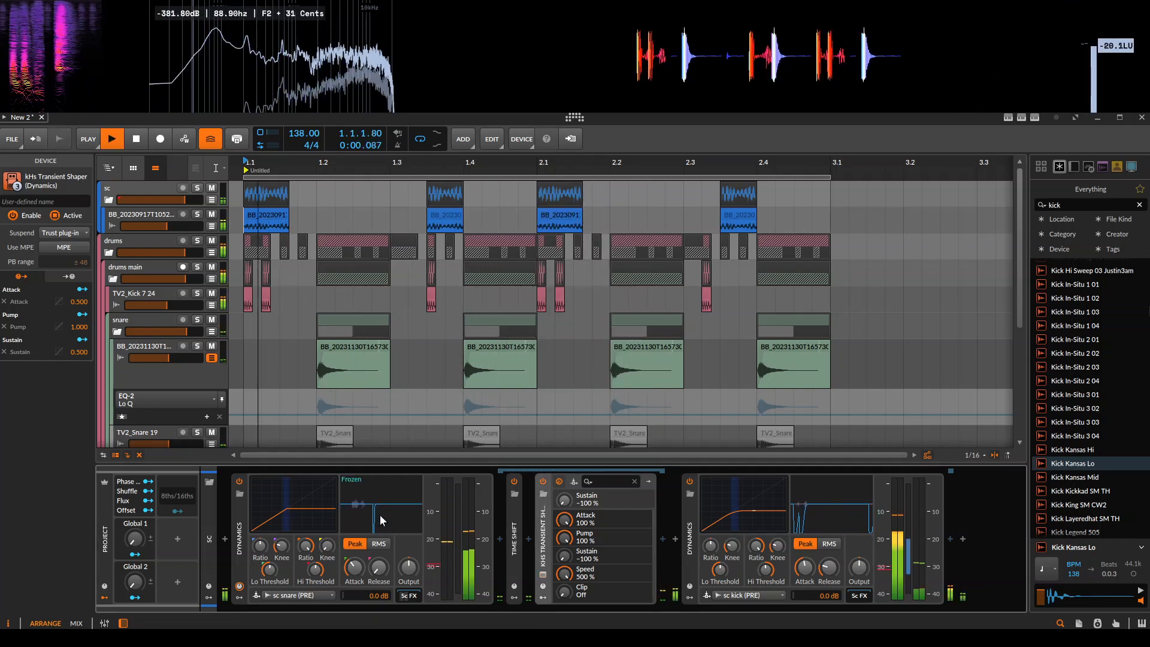
key(space)
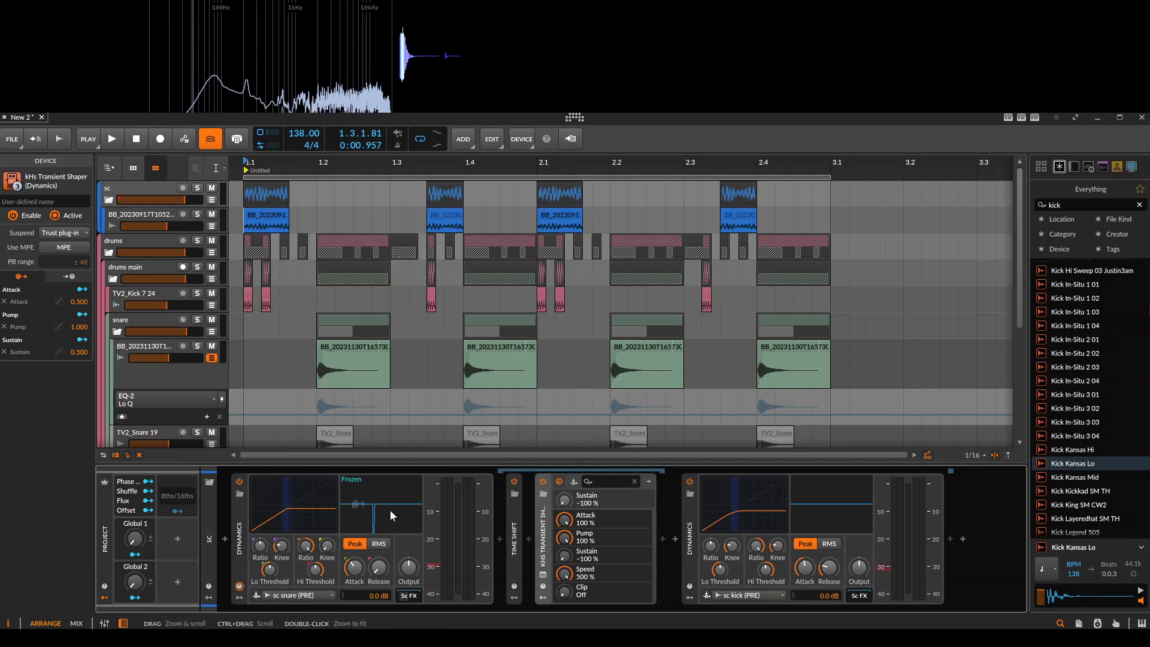
key(space)
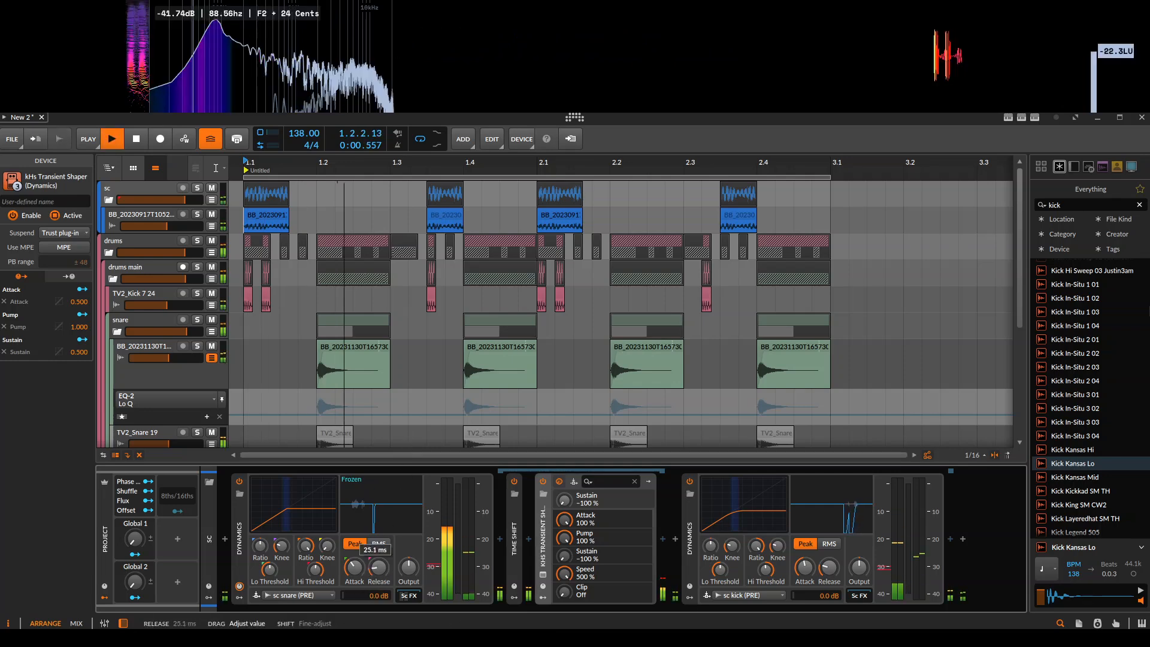
drag(378, 569, 378, 582)
key(space)
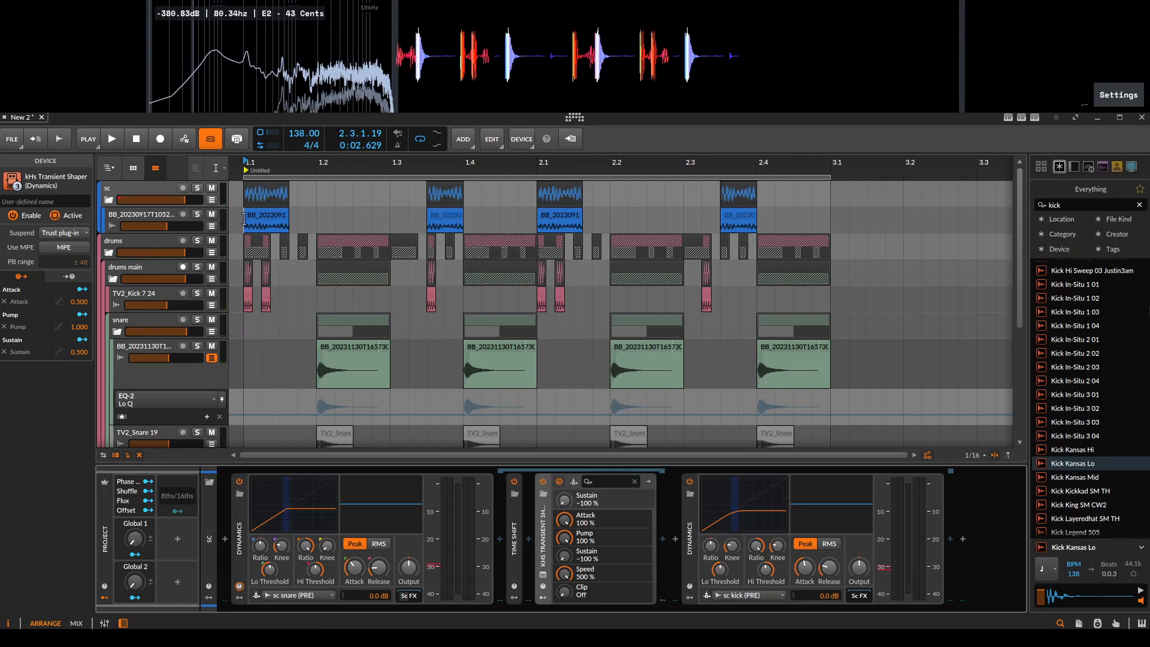
- Add an EQ-2 after the Transient Shaper, pull its high cut down to about 637 Hz and audition it
double_click(556, 565)
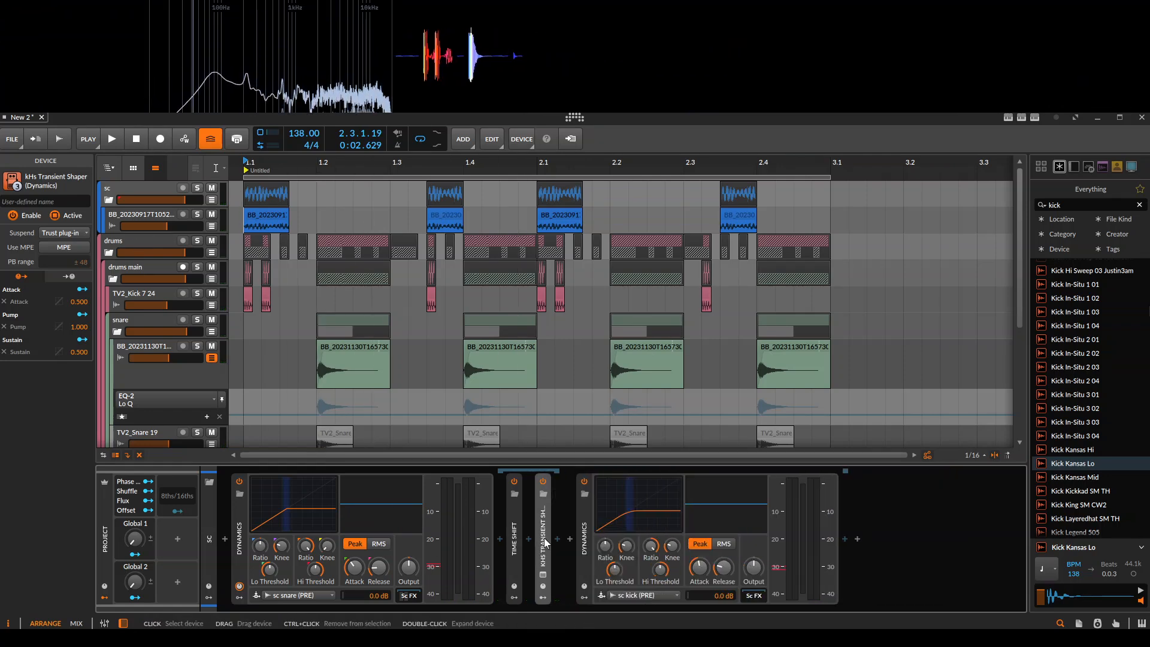
click(557, 538)
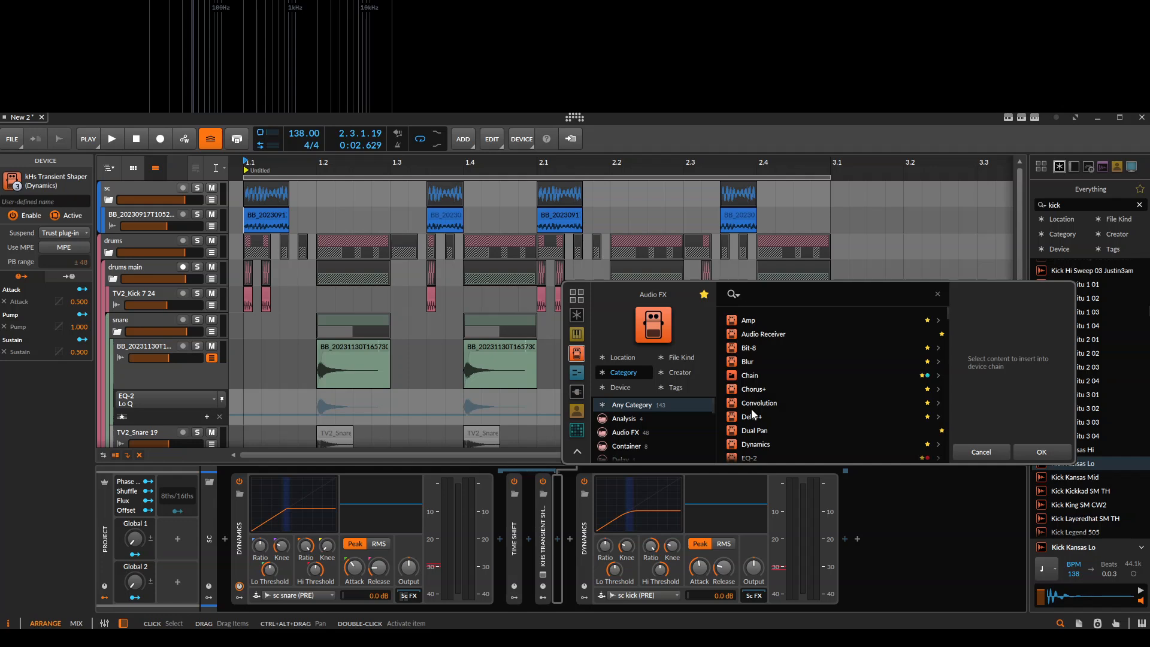
text(eq 2)
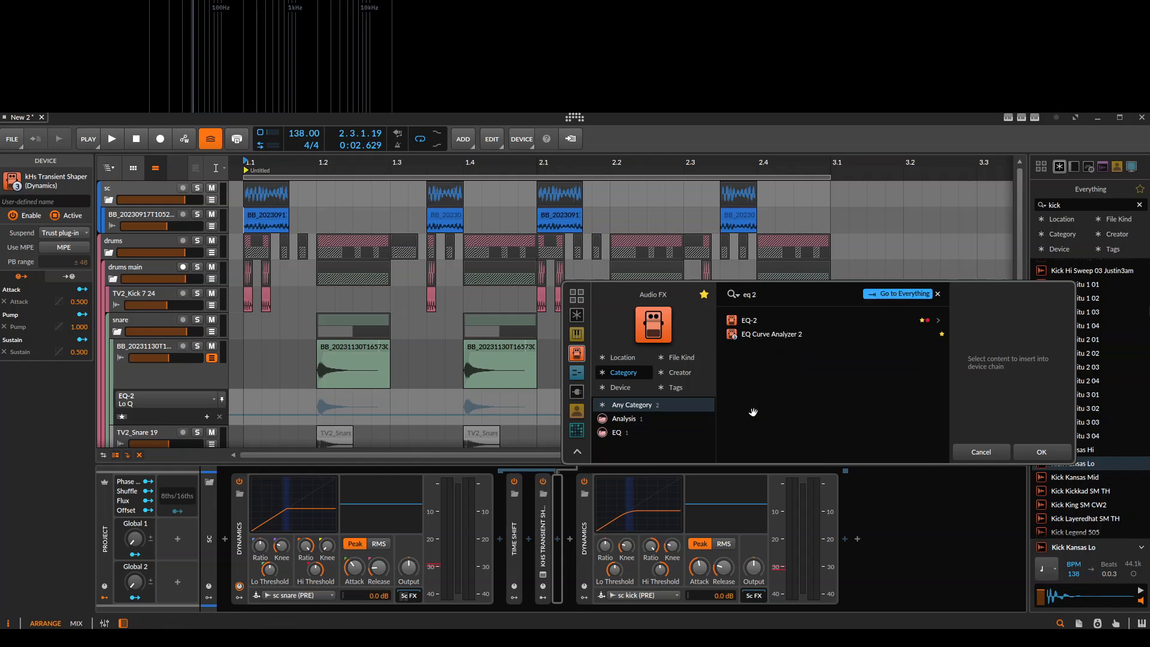
key(Return)
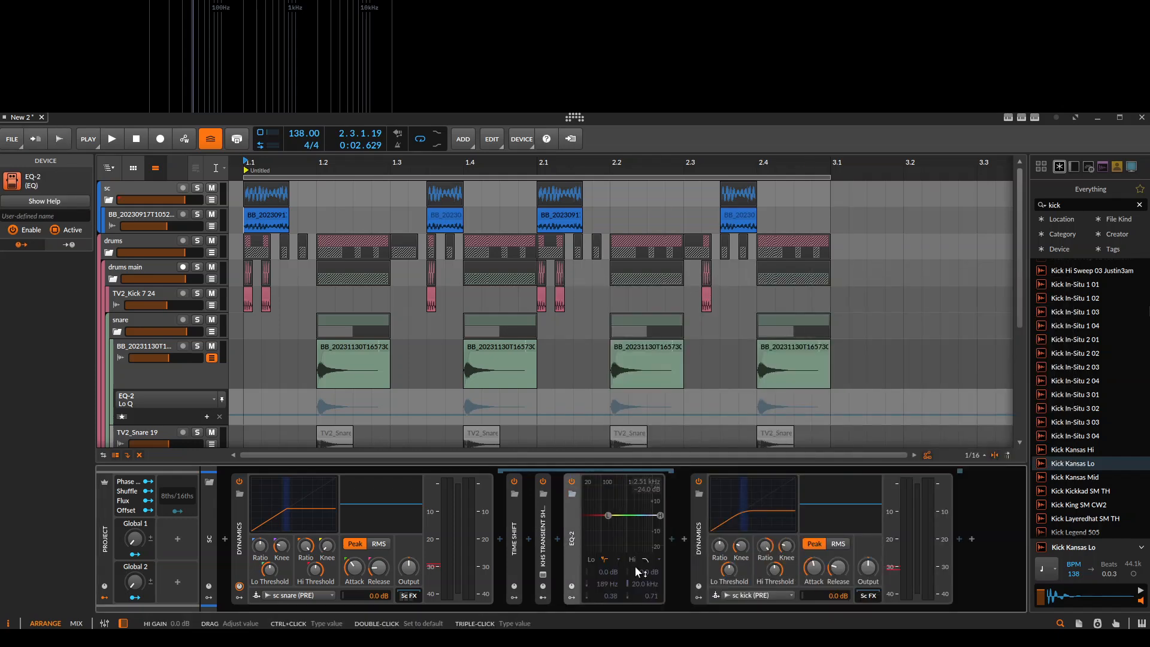
drag(659, 514, 617, 526)
key(space)
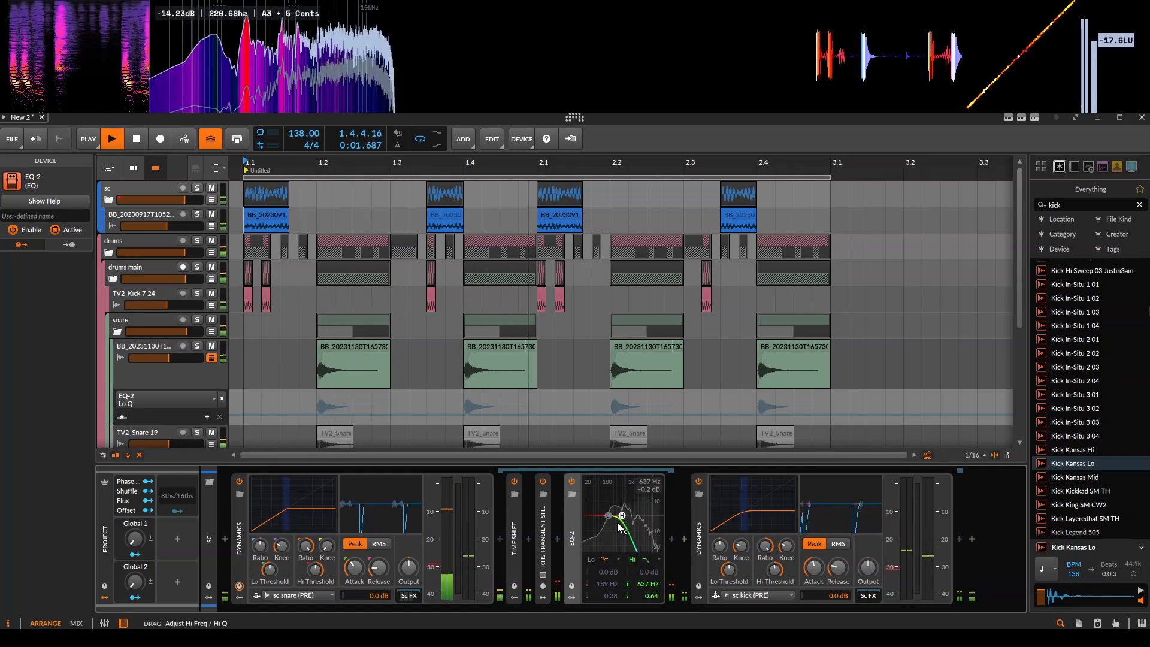
key(space)
double_click(574, 523)
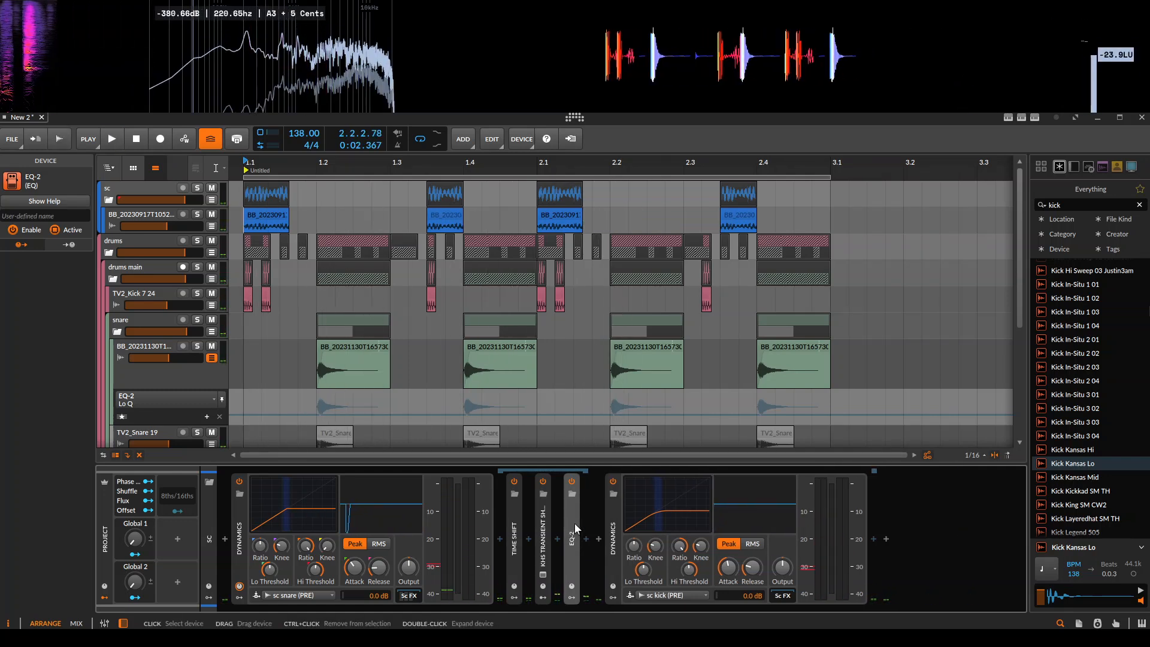
- Add a Time Shift to the sidechain FX chain of the sc kick Dynamics, set it to -4 ms and collapse it
click(774, 598)
click(874, 530)
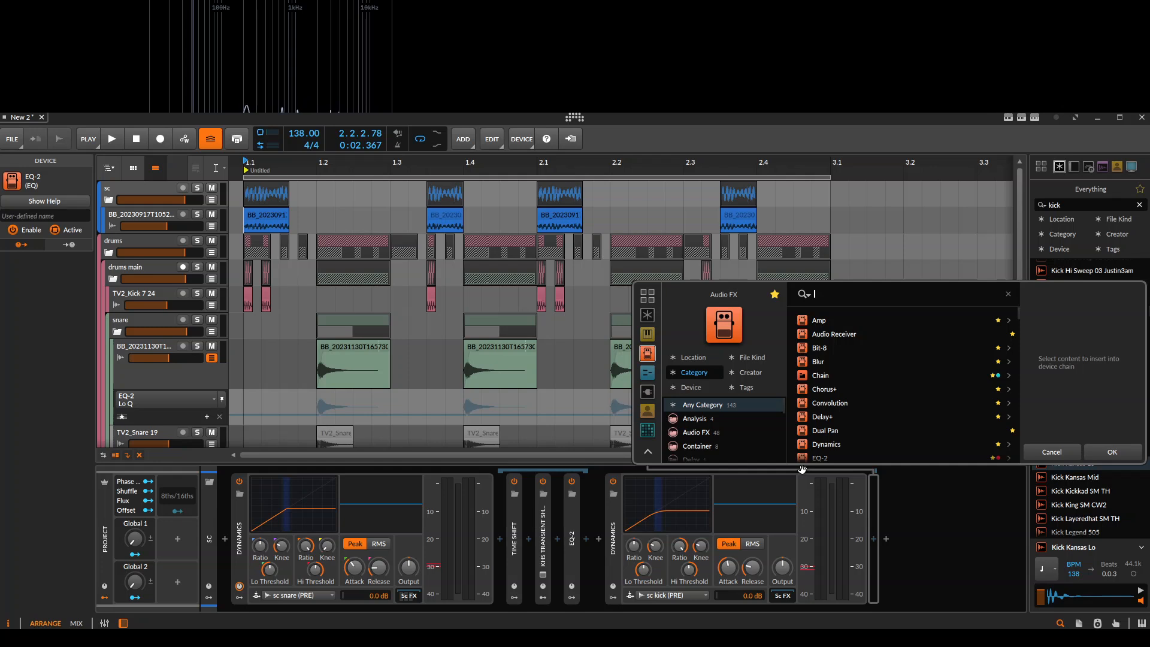
text(ti)
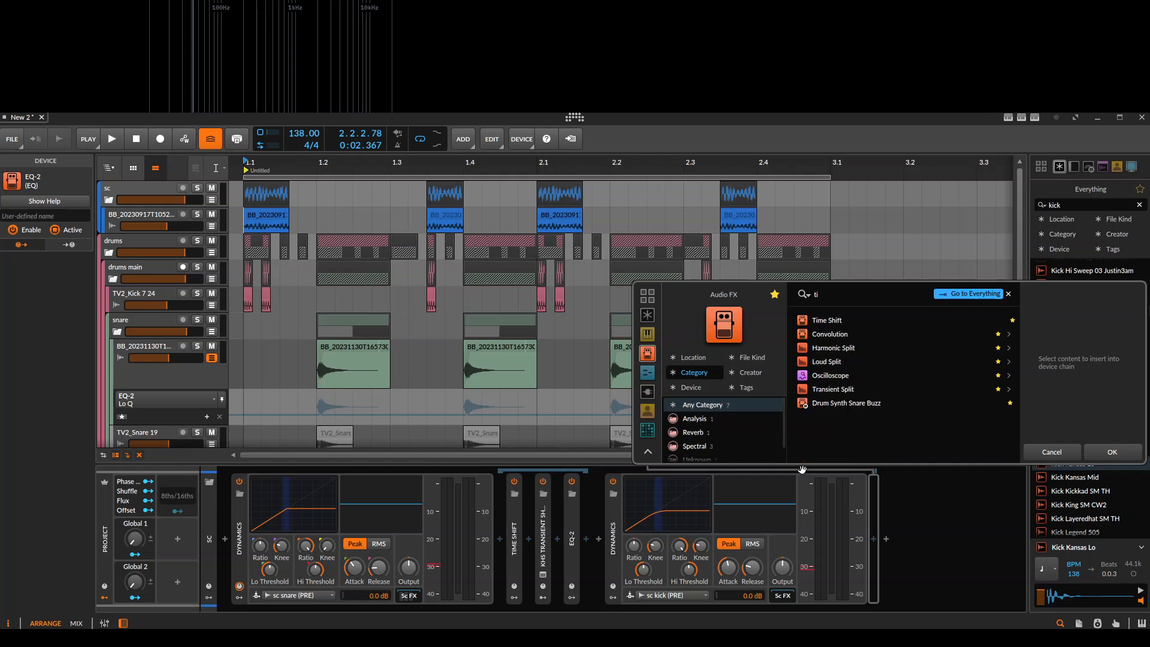
key(Return)
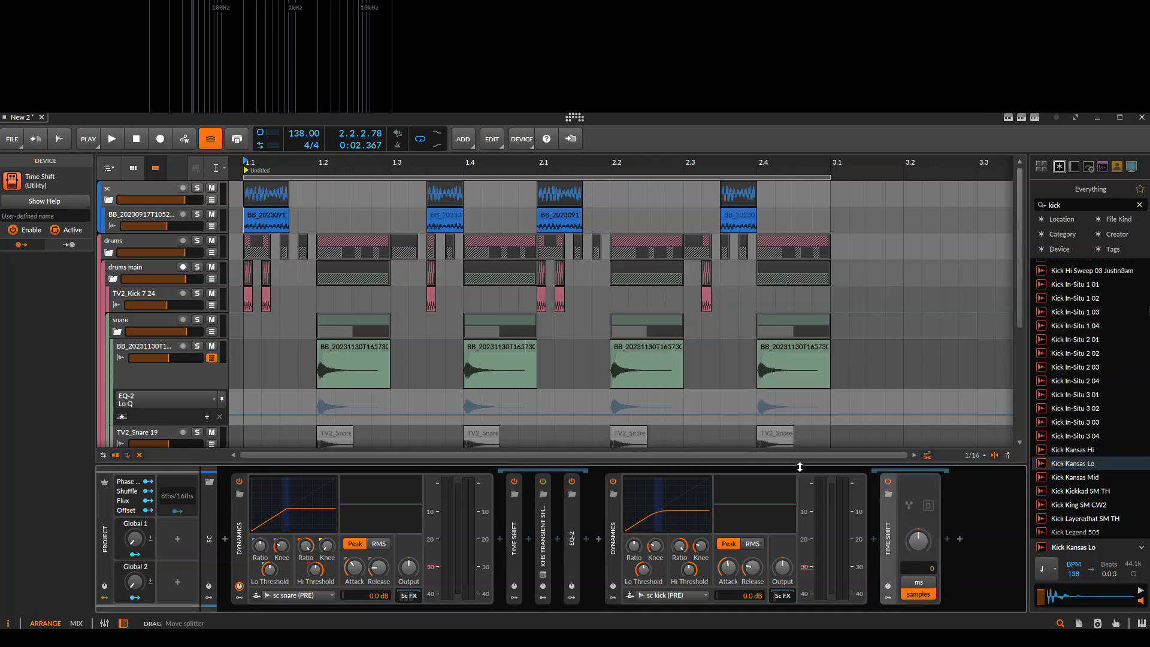
click(918, 581)
double_click(915, 556)
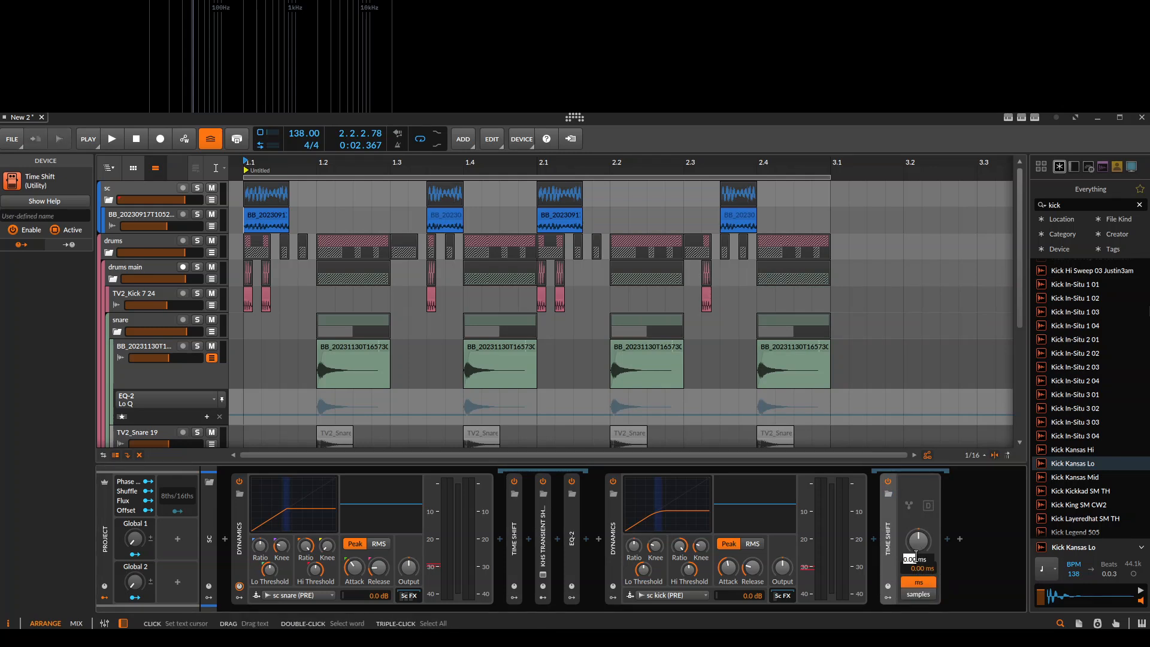
text(-4)
key(Return)
ctrl+click(724, 582)
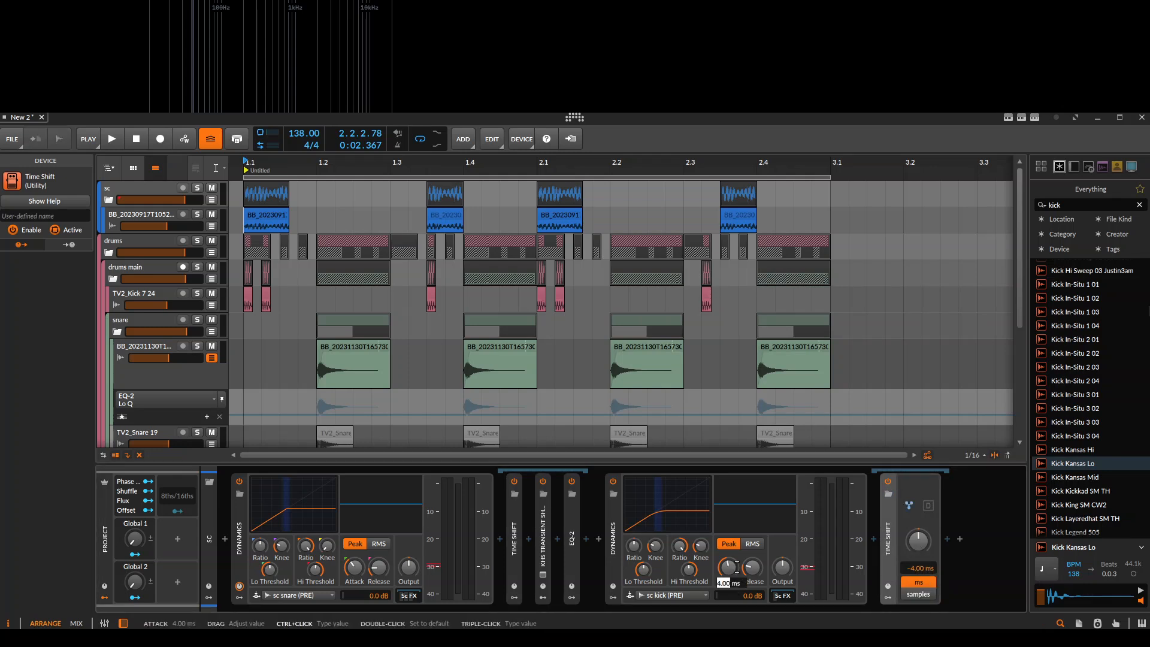
key(Escape)
double_click(883, 538)
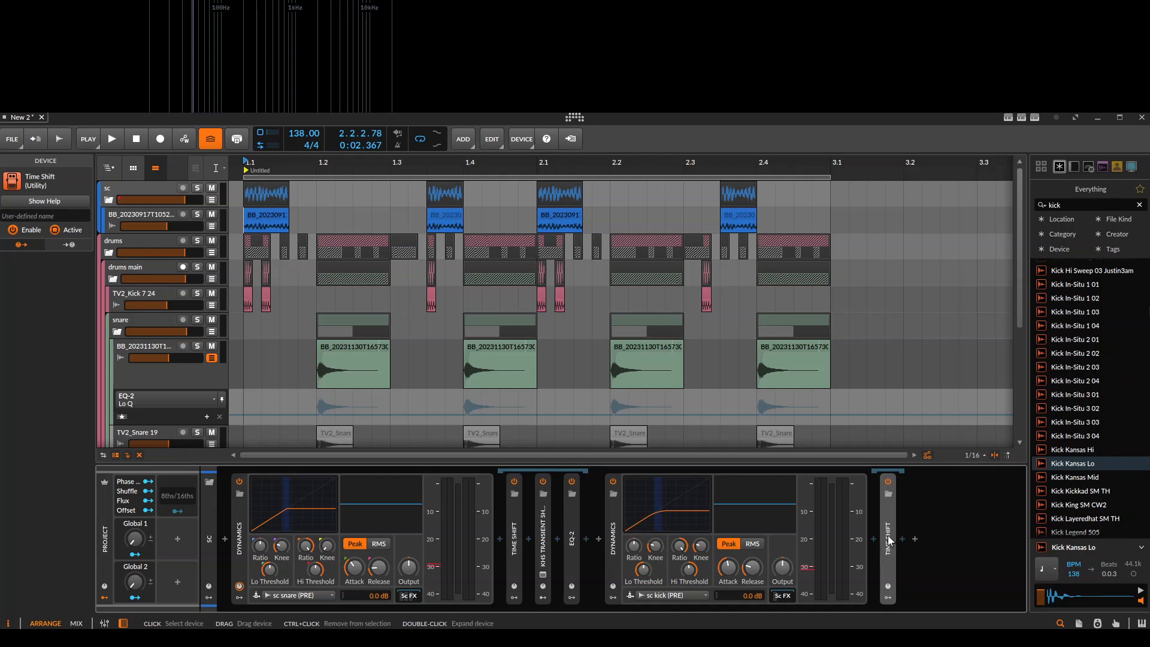
- Insert a kHs Transient Shaper after the Time Shift in the sc kick Dynamics' sidechain FX chain
click(896, 536)
text(tra)
scroll(857, 383, down, 3)
scroll(826, 370, up, 3)
text(sha)
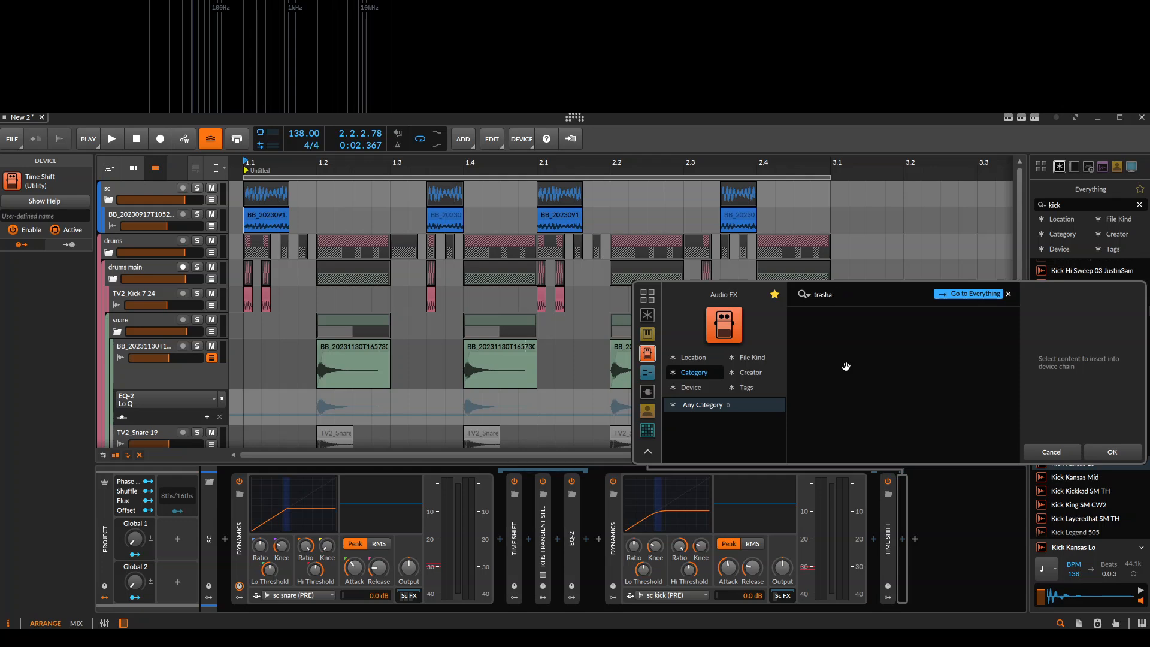
key(BackSpace)
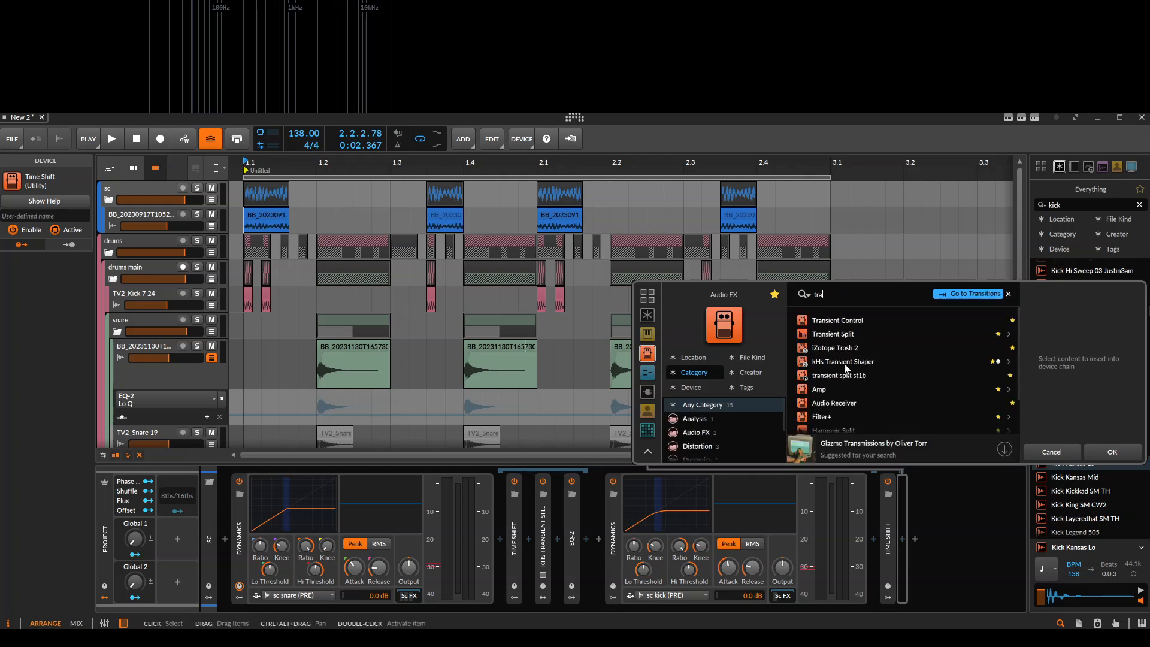
double_click(842, 362)
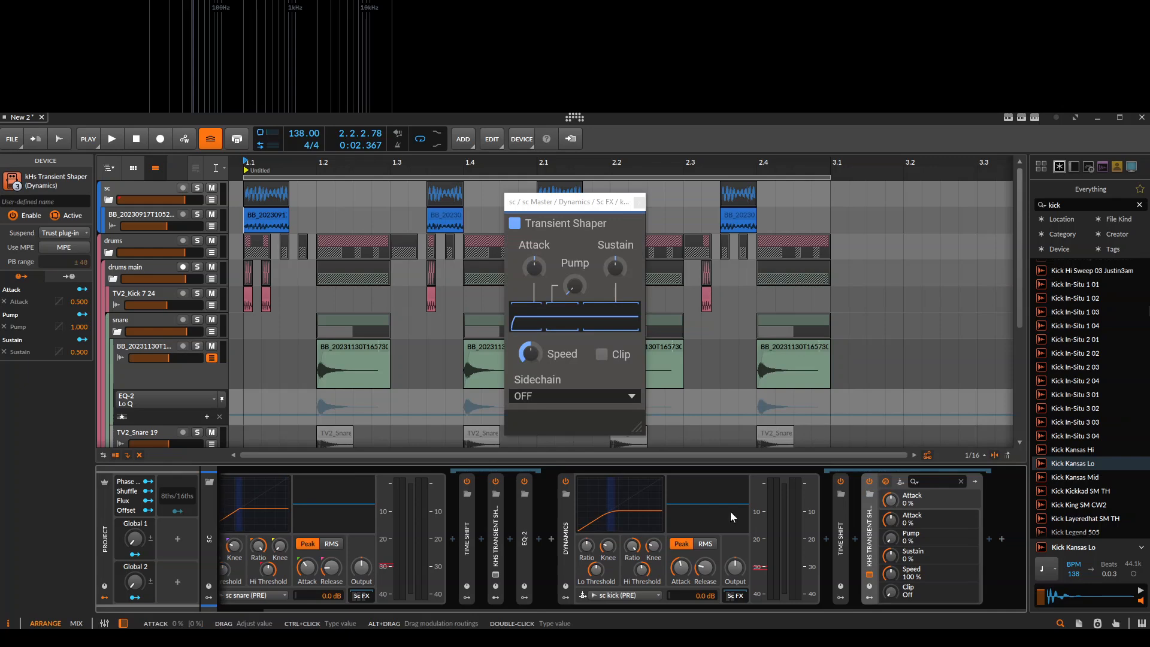
- During playback, set the kick sidechain Transient Shaper's Sustain to -100% and Attack to -65%, with the sc group soloed
key(space)
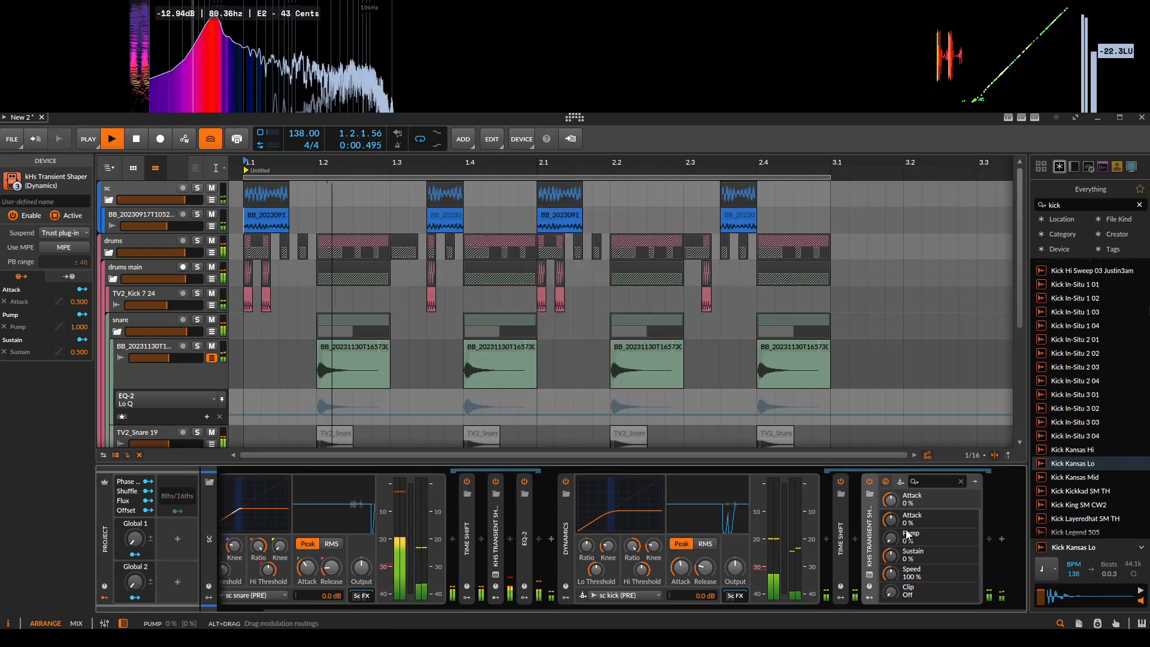
drag(891, 555, 891, 593)
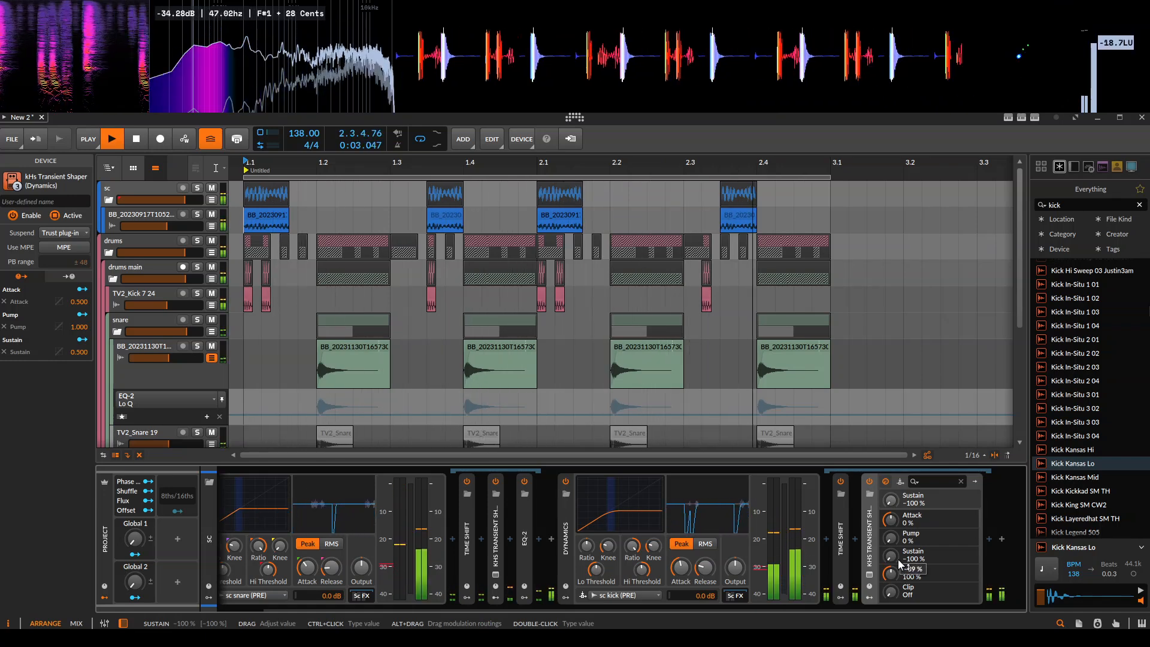
click(196, 189)
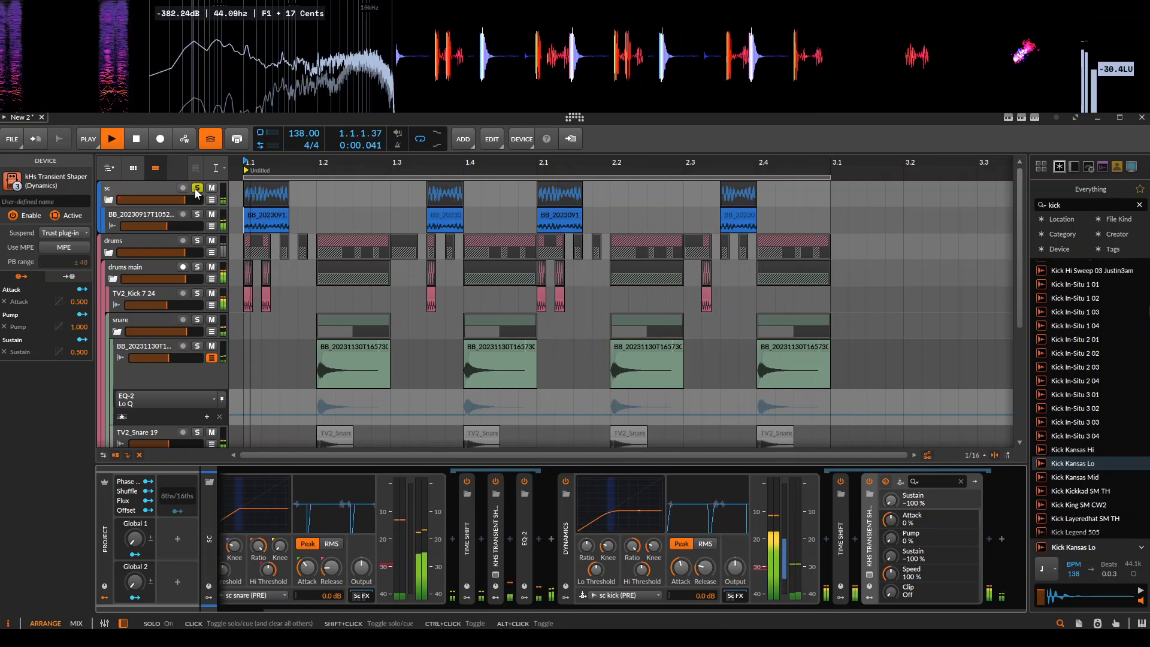
key(space)
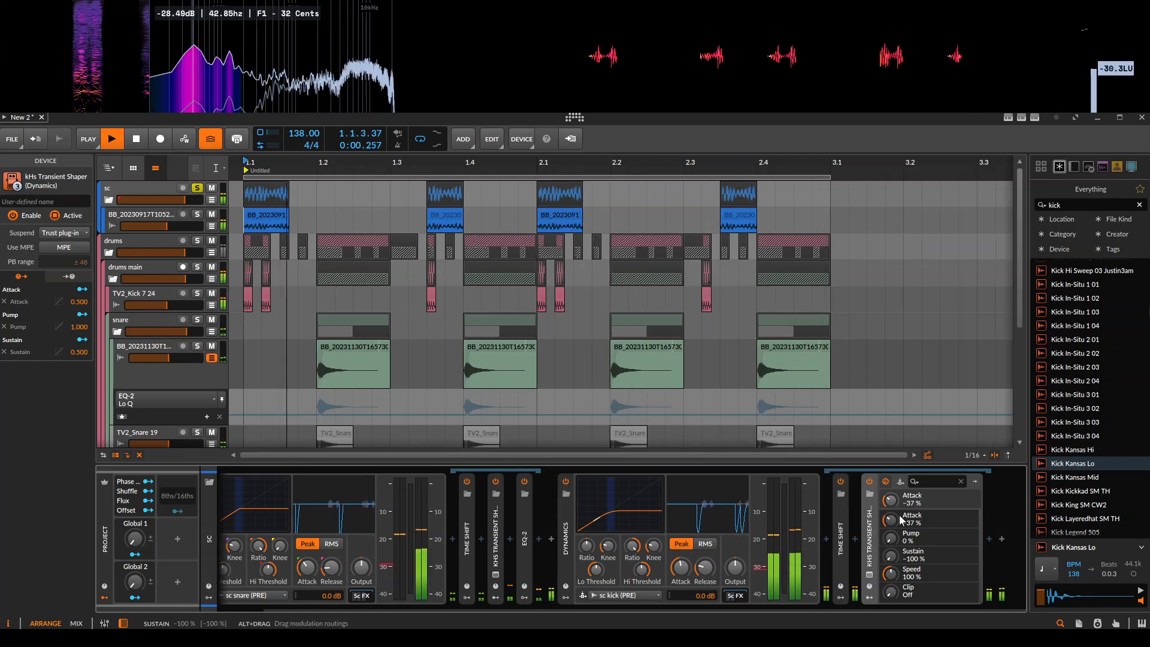
mouse_move(888, 502)
mouse_down()
mouse_move(888, 538)
mouse_move(888, 520)
mouse_up()
key(space)
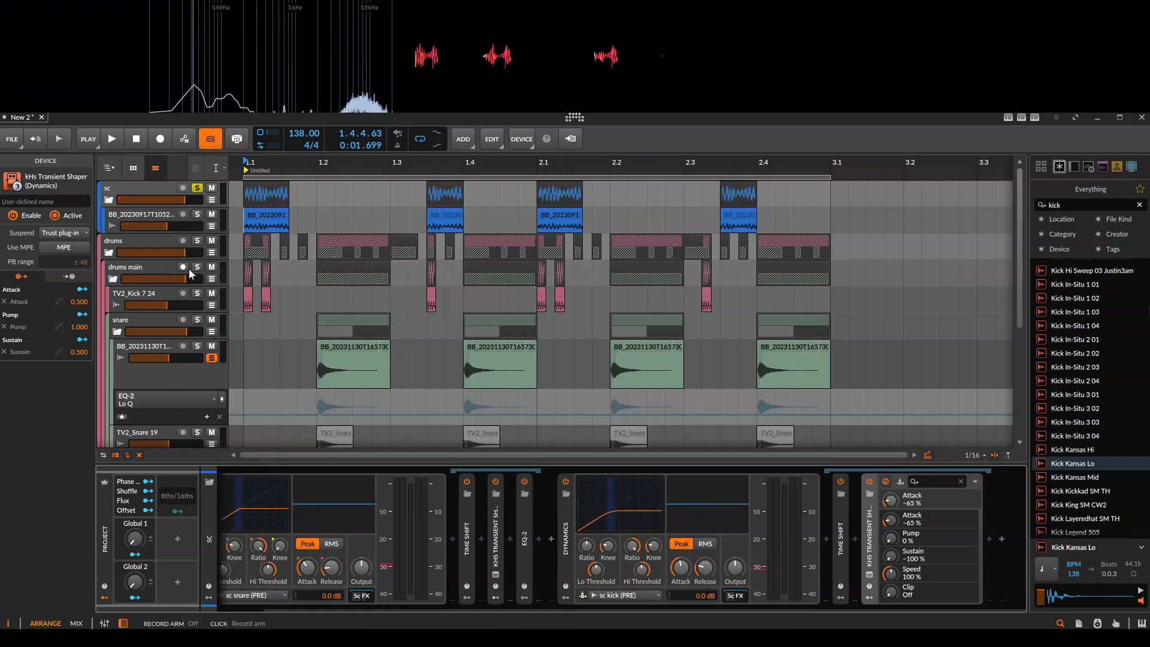
- Solo the TV2_Kick 7 24 track and add an EQ-2 after the Transient Shaper in the kick sidechain FX chain
click(197, 293)
key(space)
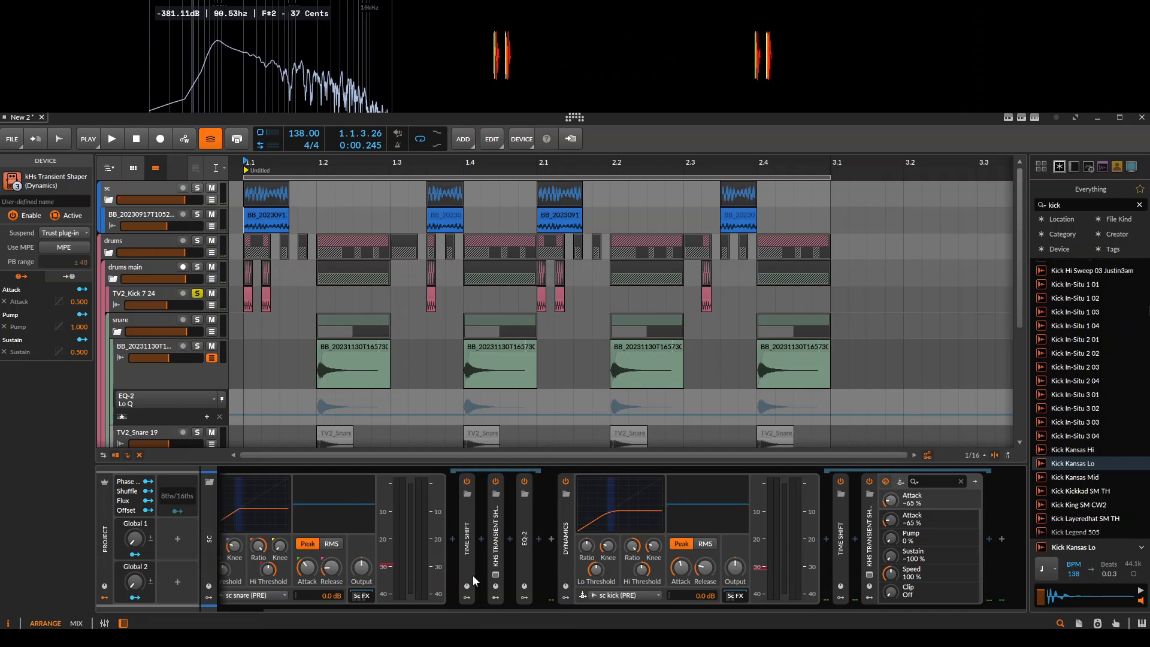
click(989, 538)
text(e)
key(BackSpace)
text(filter)
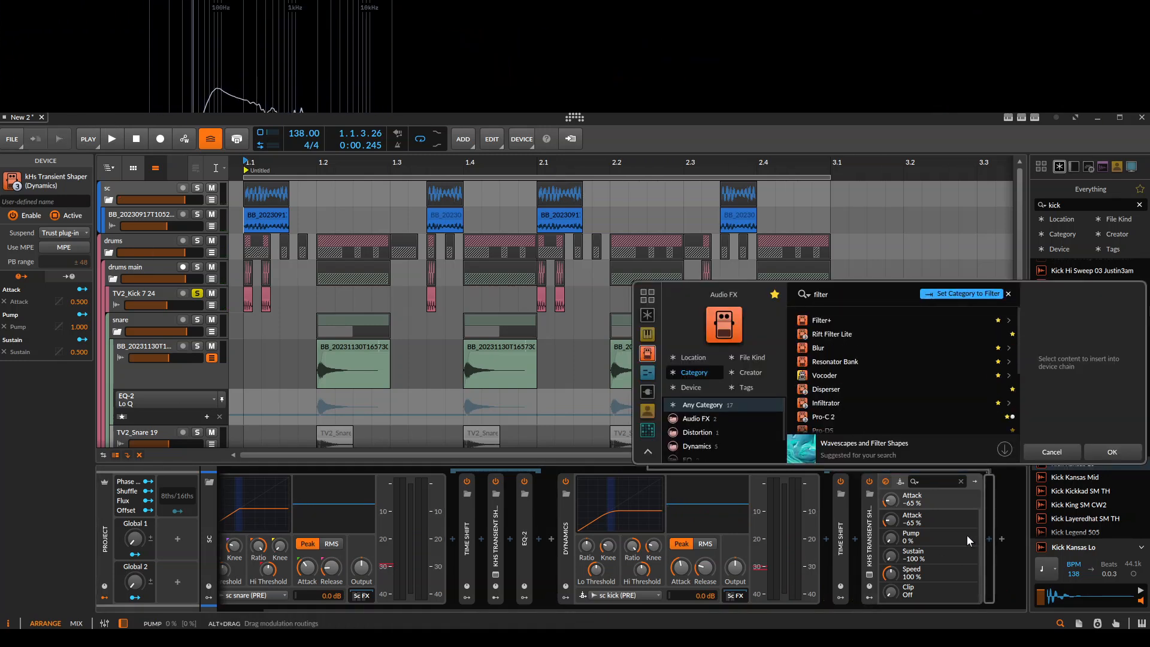
key(ctrl+a)
text(eq)
key(Down)
key(Return)
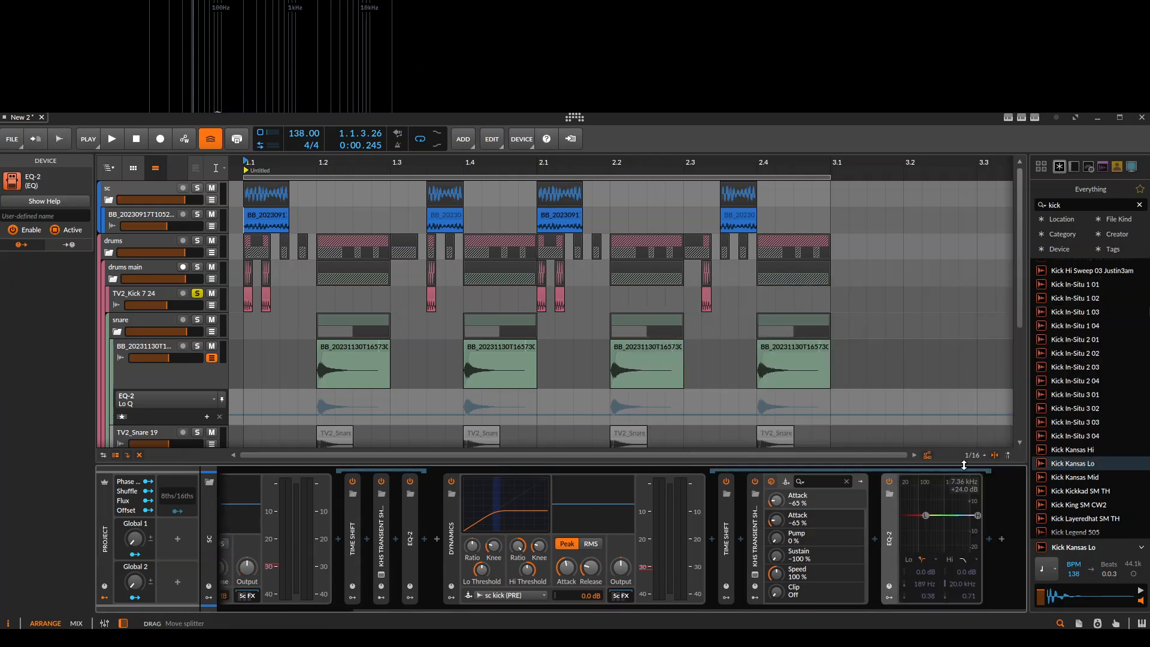
- Pull the kick sidechain EQ-2's high cut down to about 1.18 kHz and audition the soloed kick
drag(967, 515, 946, 515)
key(space)
key(space)
key(space)
key(space)
key(space)
key(space)
key(space)
key(space)
- Fine-tune the kick sidechain Transient Shaper's Attack at about -65% while repeatedly auditioning the kick
mouse_move(778, 521)
mouse_down()
mouse_move(778, 537)
mouse_move(775, 519)
mouse_up()
key(space)
key(space)
key(space)
key(space)
key(space)
key(space)
key(space)
key(space)
key(space)
key(space)
- Lower the Lo Threshold of the sc kick Dynamics and audition the ducking repeatedly
drag(484, 572, 485, 592)
key(space)
key(space)
key(space)
key(space)
key(space)
key(space)
key(space)
key(space)
key(space)
- Unsolo the kick track and, during playback, set the kick sidechain Transient Shaper's Pump to 64% and Speed to 43%
click(197, 294)
key(space)
key(space)
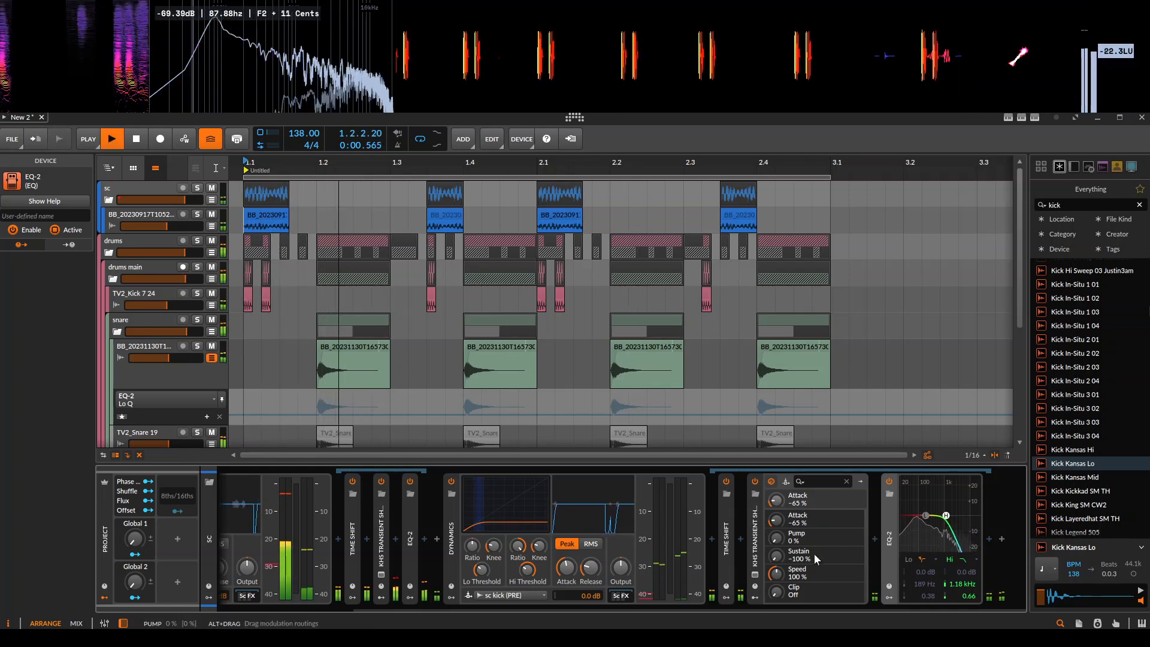
drag(776, 572, 776, 500)
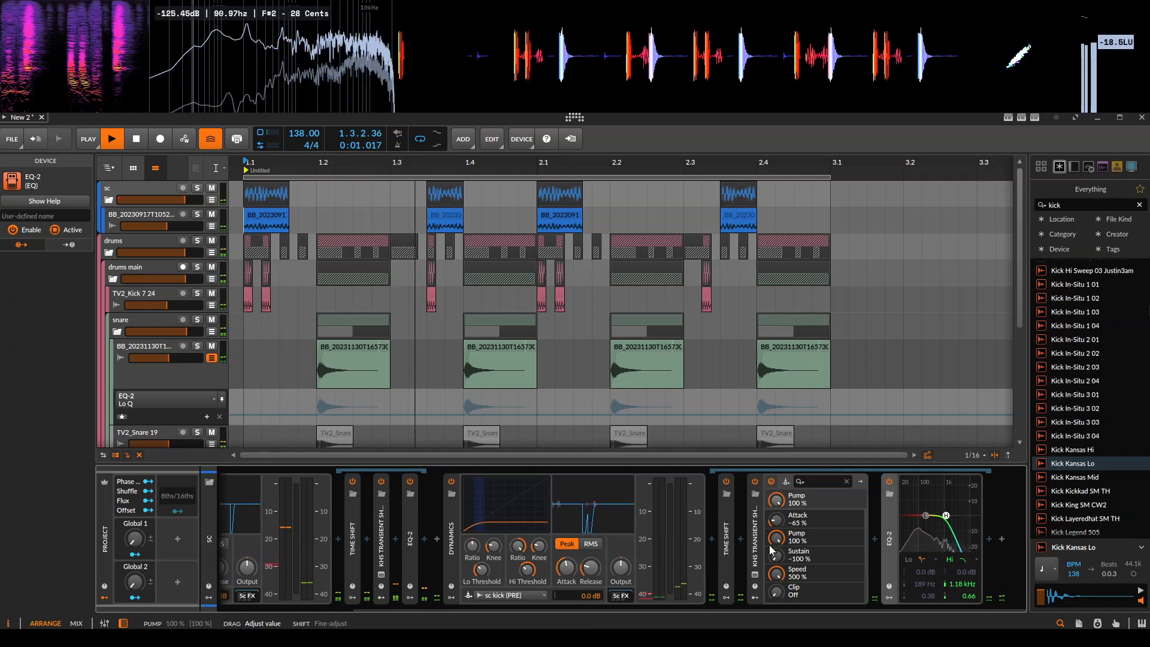
drag(767, 541, 776, 605)
key(space)
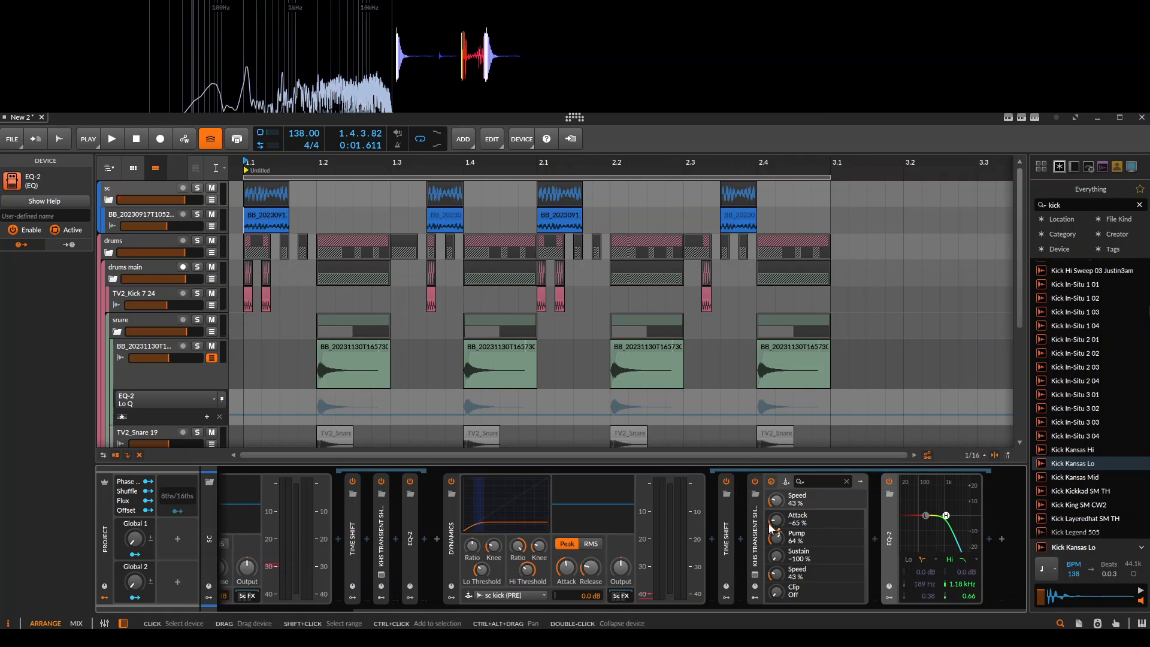
- Raise the kick sidechain Transient Shaper's Attack to 100% during playback and collapse it together with the EQ-2
key(space)
drag(775, 521, 776, 431)
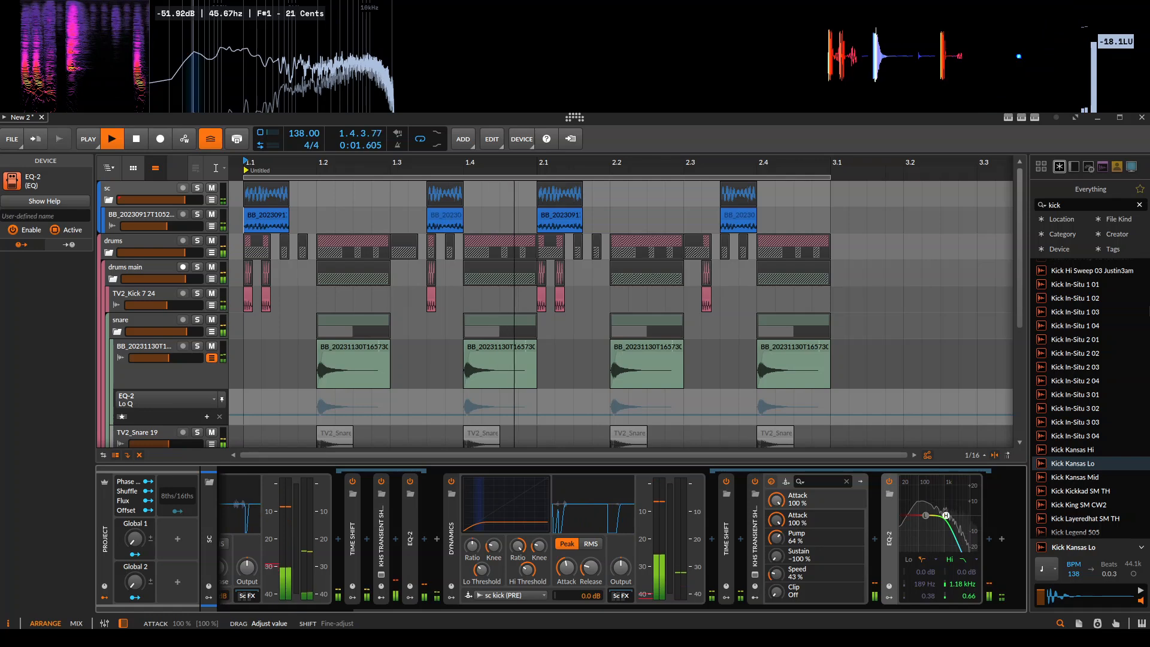
key(space)
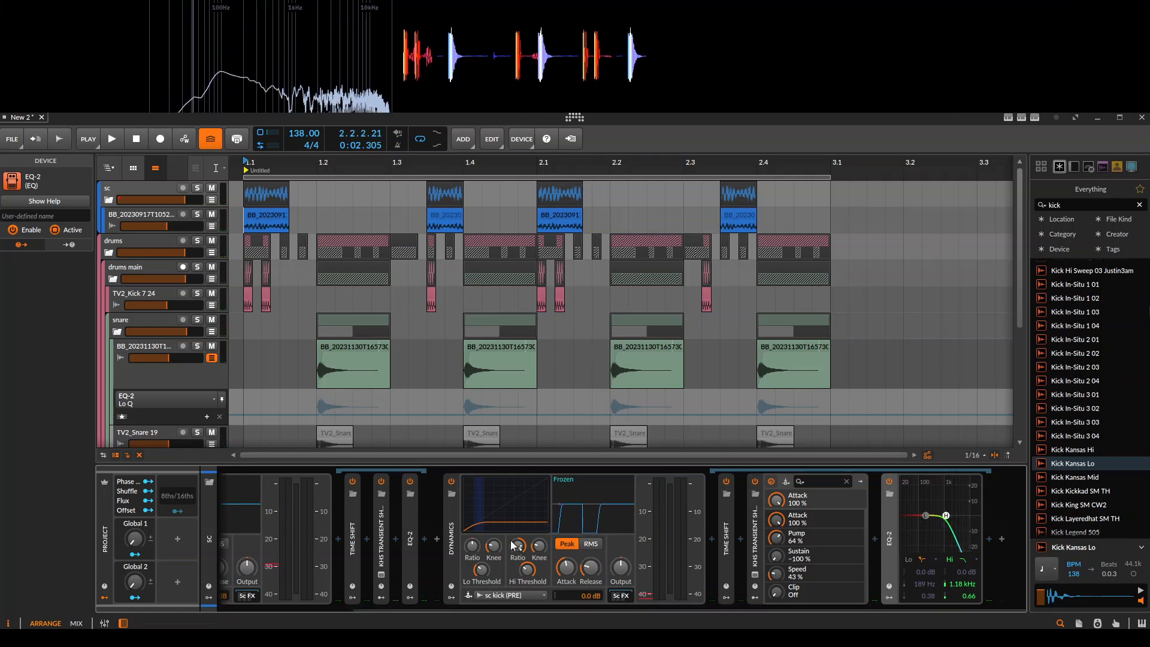
double_click(753, 526)
double_click(892, 520)
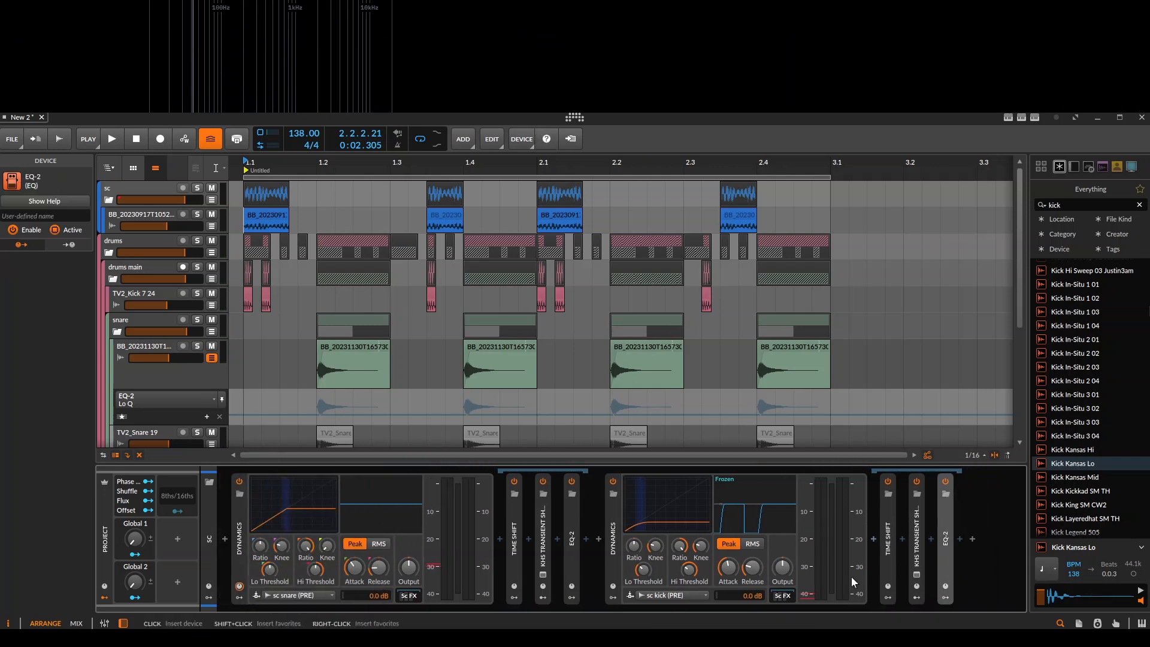
- Insert a Multiband FX-2 before the sc snare Dynamics and set its crossover frequency to 200 Hz
click(224, 537)
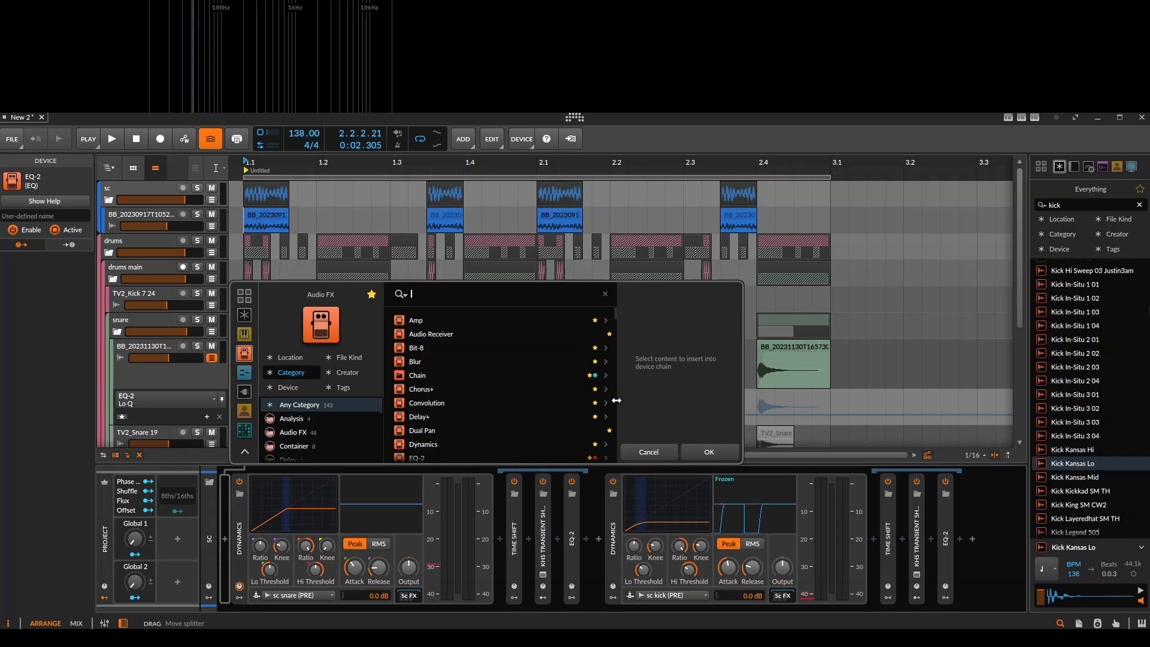
text(frequenc)
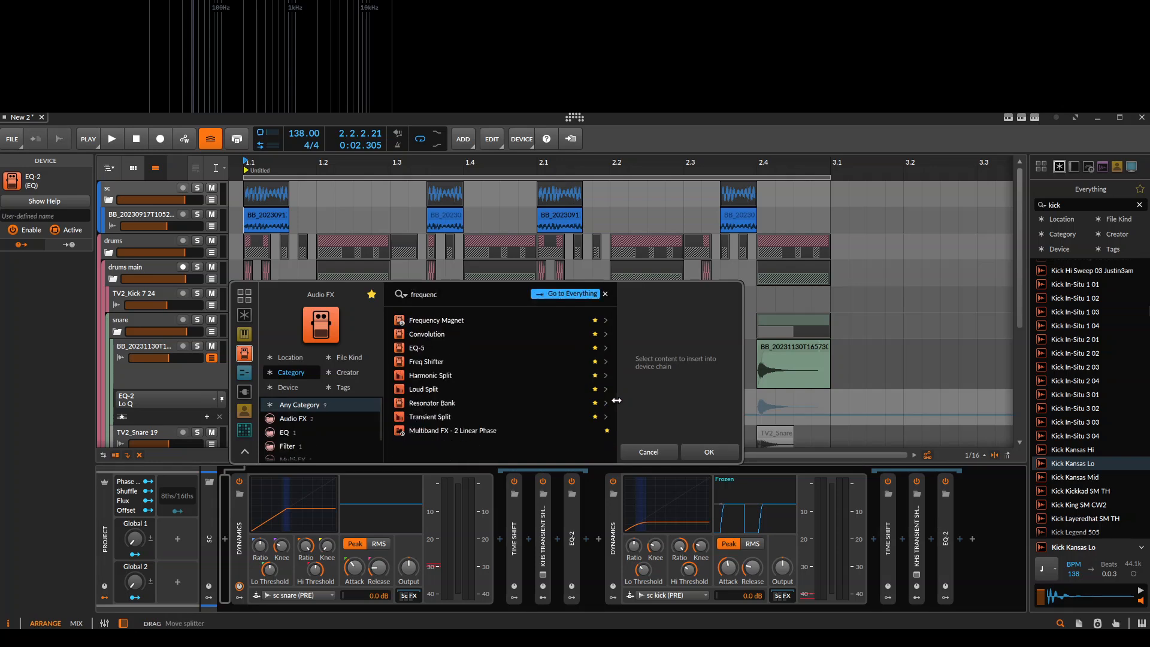
text(mu)
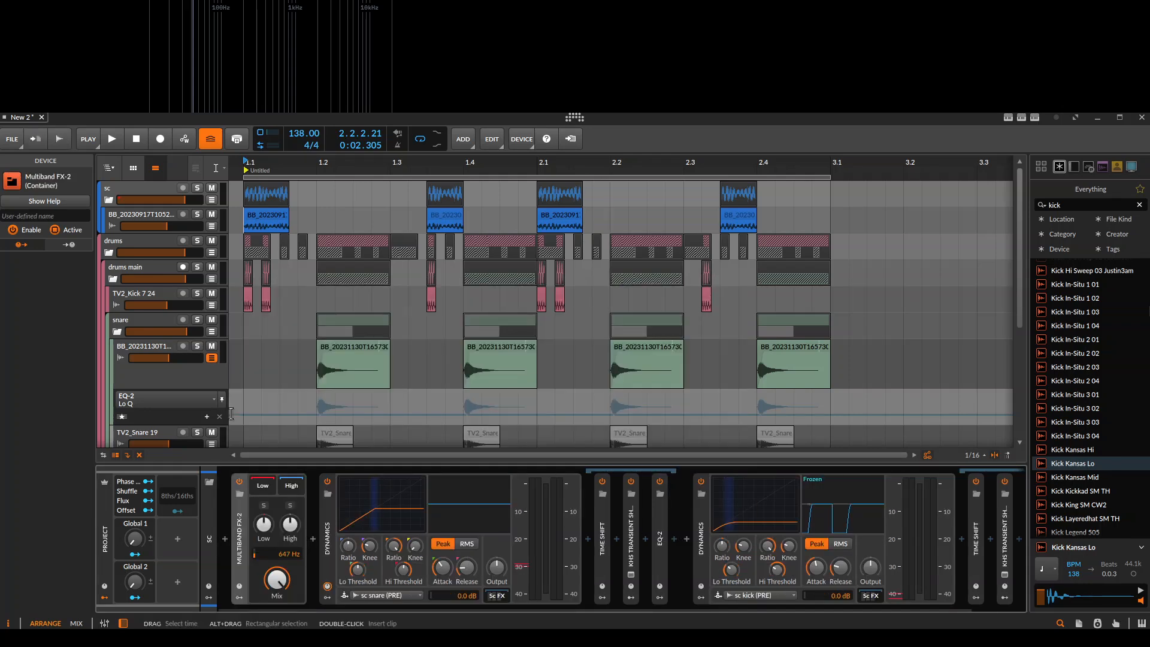
double_click(286, 554)
text(200)
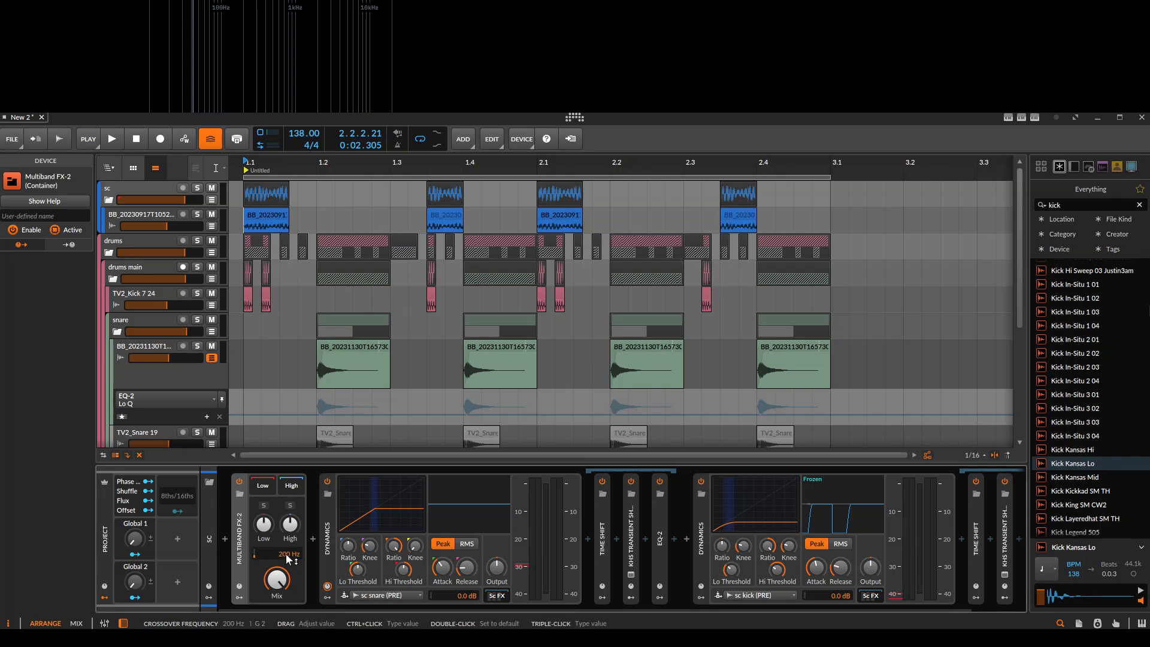
key(Return)
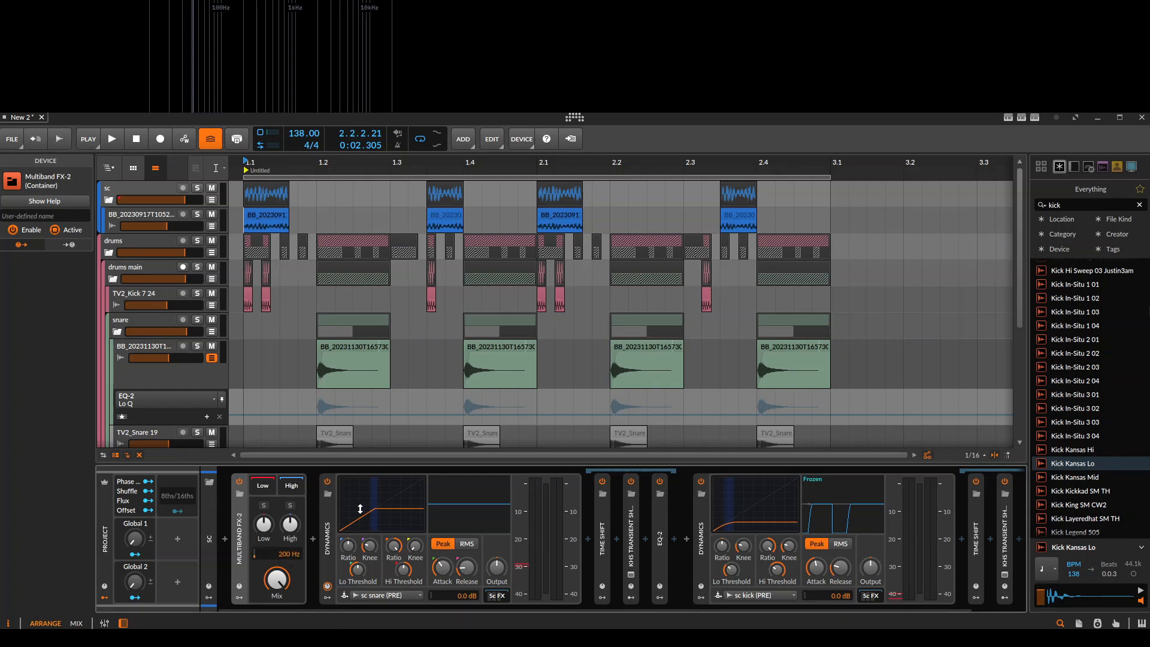
- Copy both collapsed Dynamics into the Low and High bands of the Multiband FX-2 and delete the originals
double_click(327, 528)
double_click(356, 527)
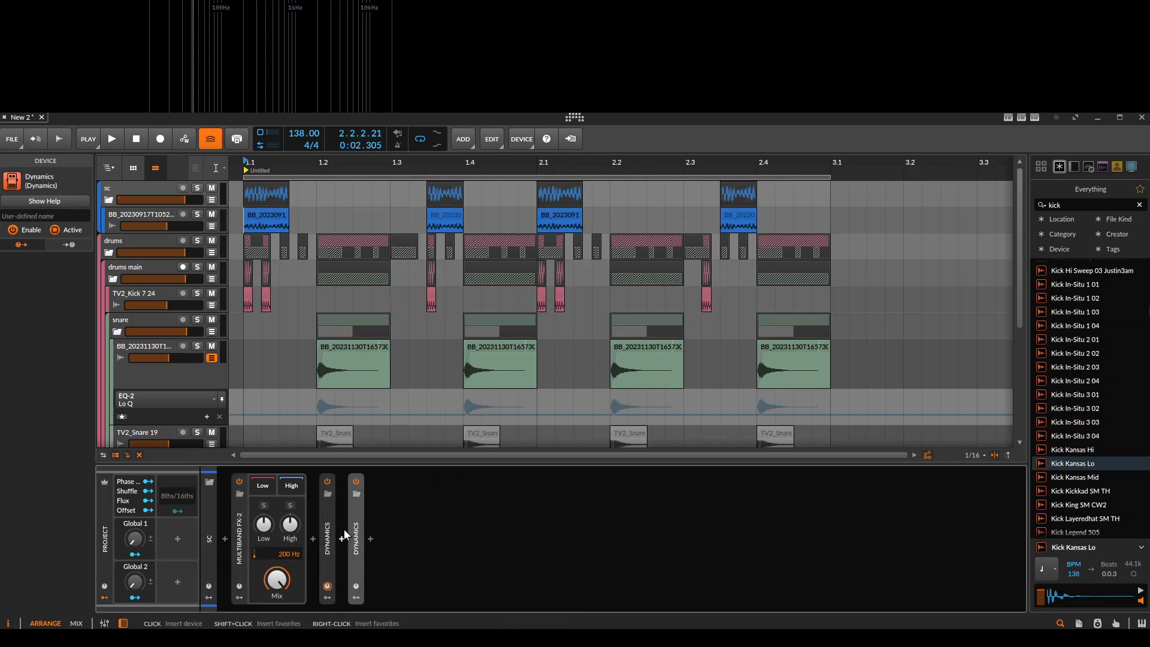
ctrl+click(327, 530)
drag(264, 490, 265, 488)
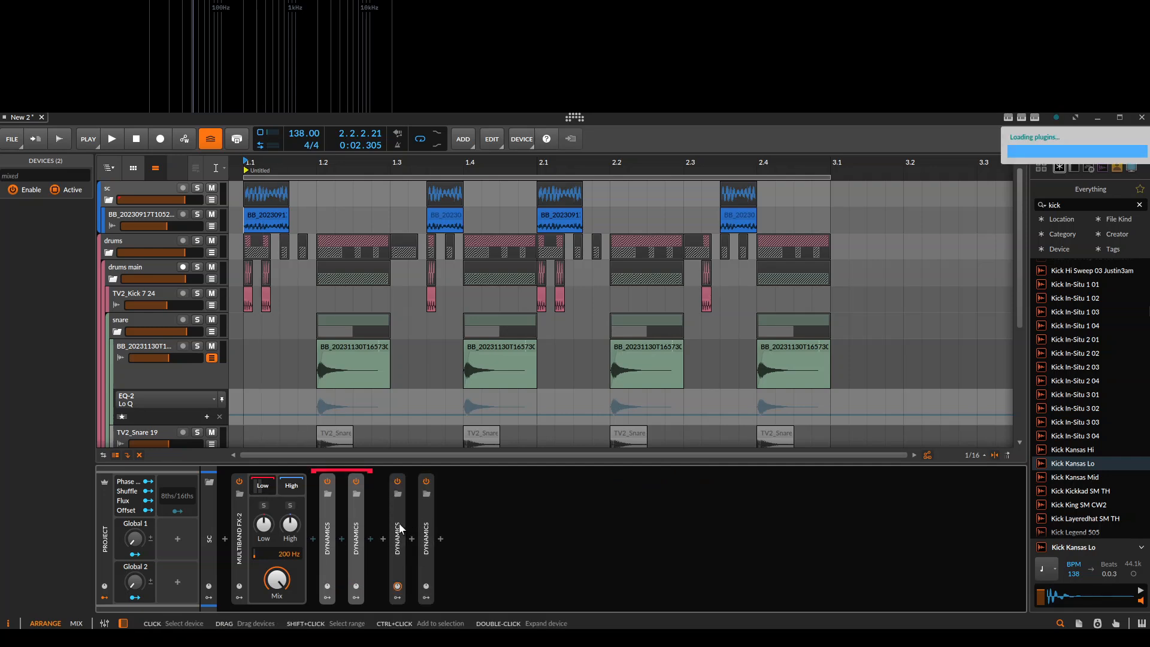
drag(396, 534, 287, 483)
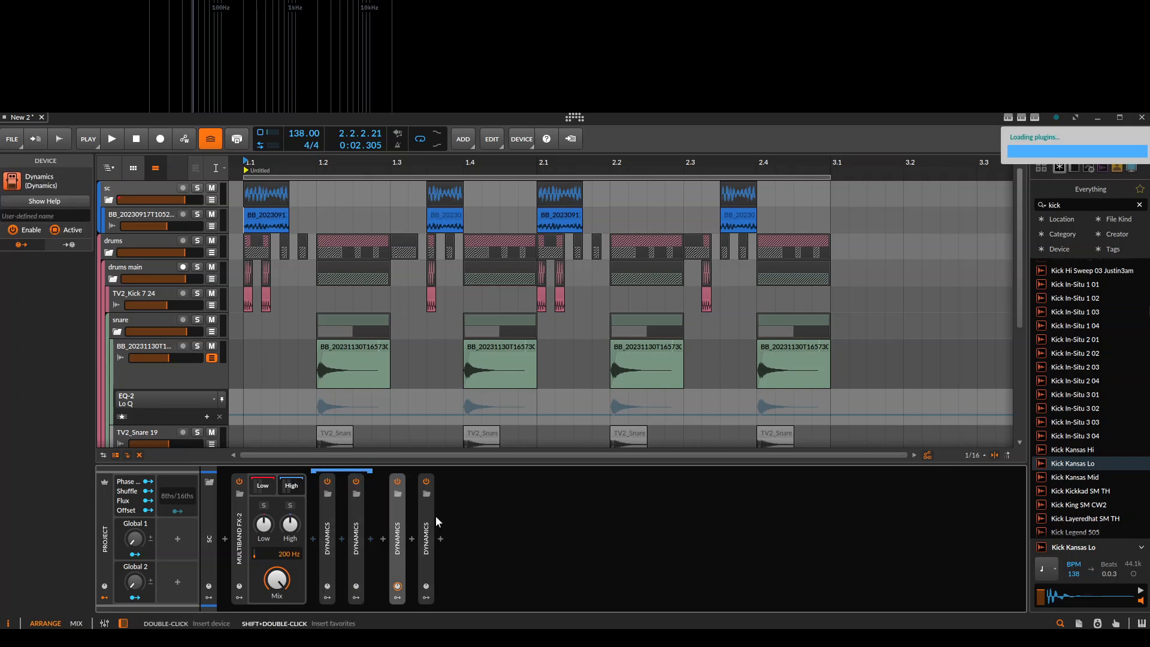
key(Delete)
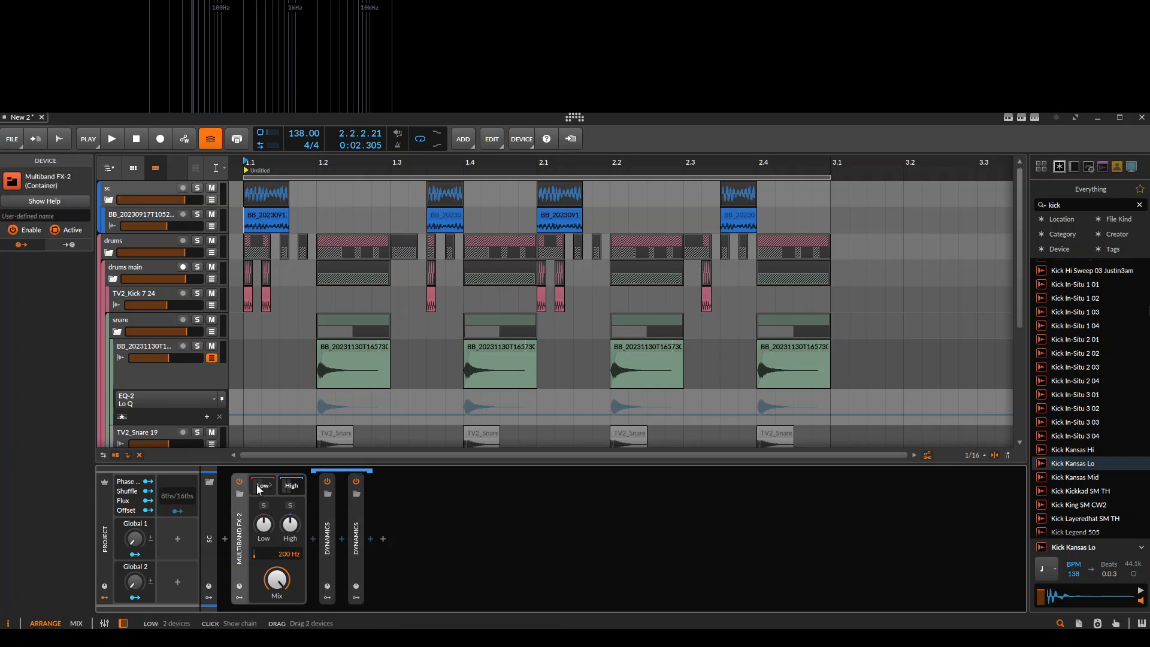
- In the Low band's snare Dynamics, open the sidechain FX chain and set its EQ-2 high cut to 300 Hz
double_click(327, 516)
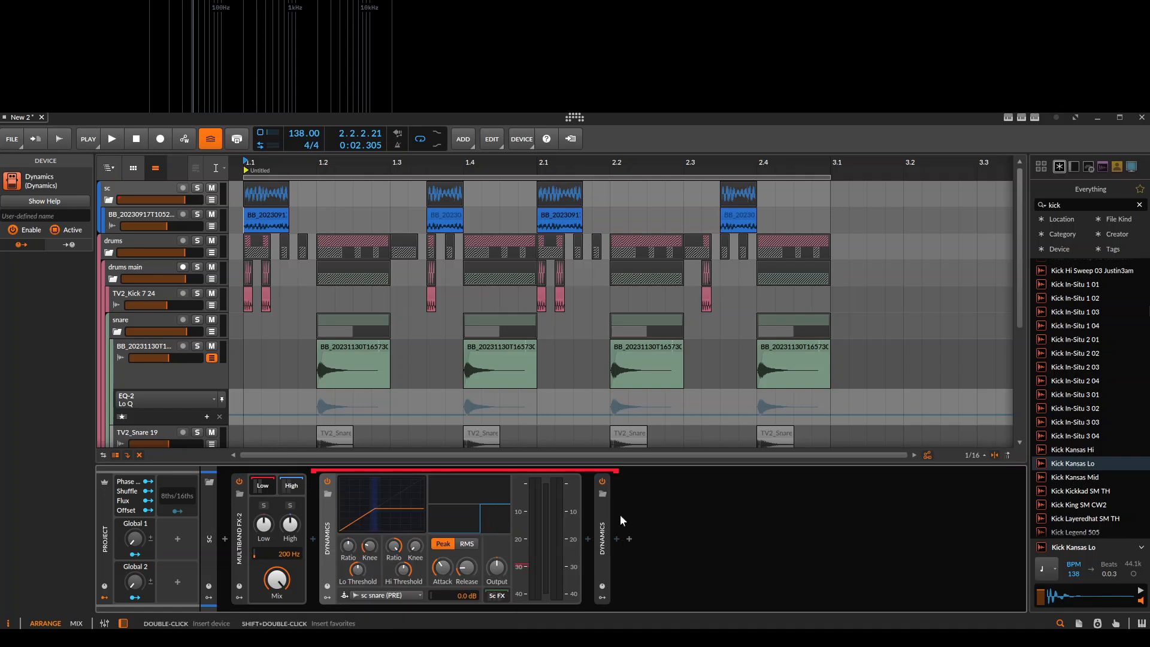
click(615, 536)
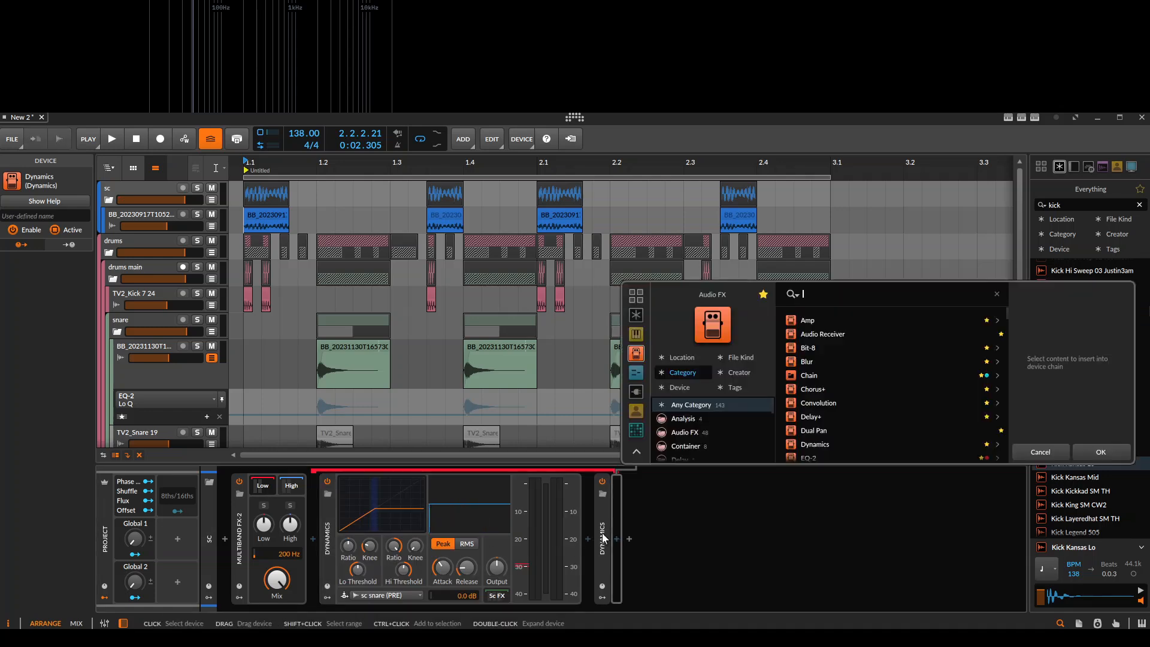
click(504, 593)
click(1108, 454)
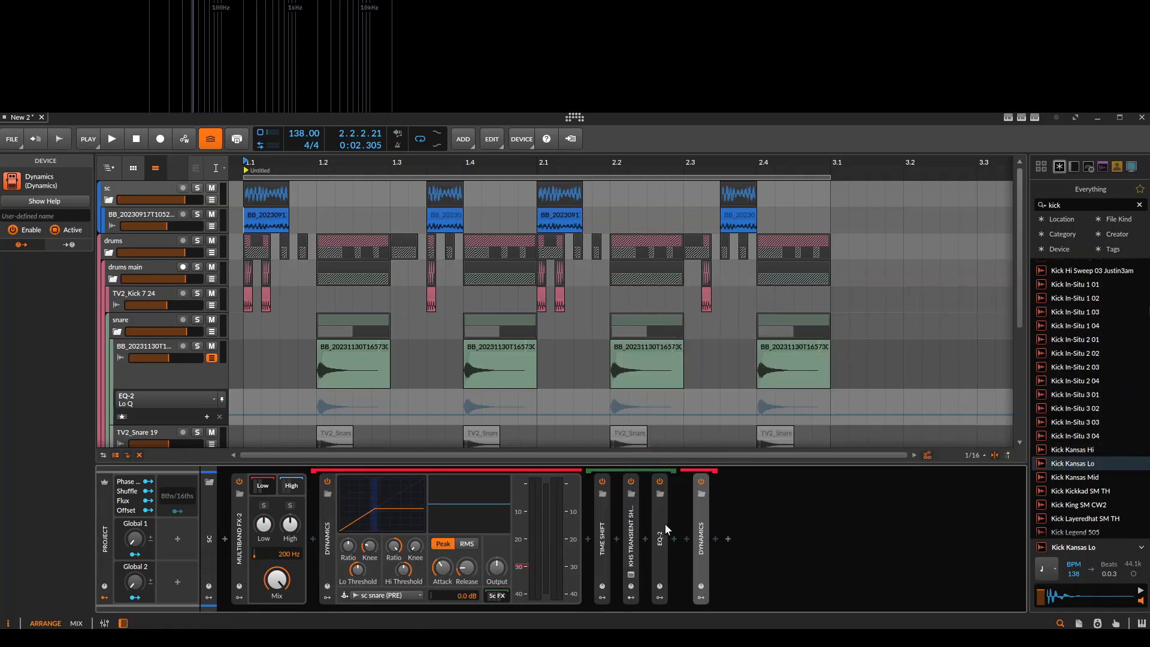
double_click(658, 539)
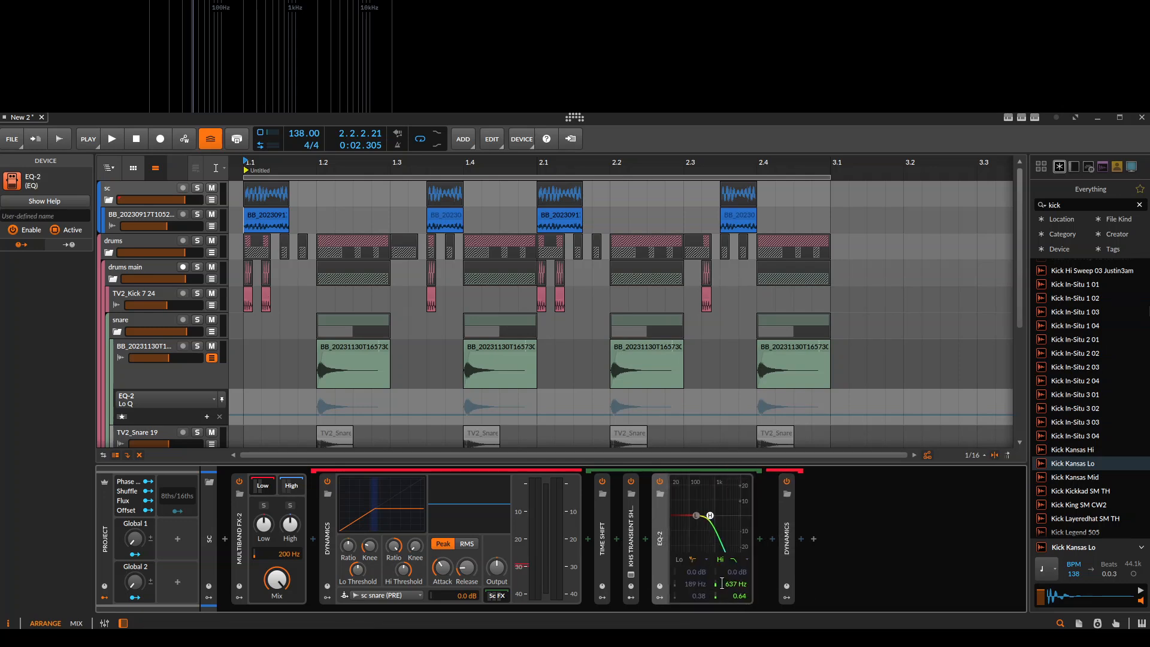
text(300)
key(Return)
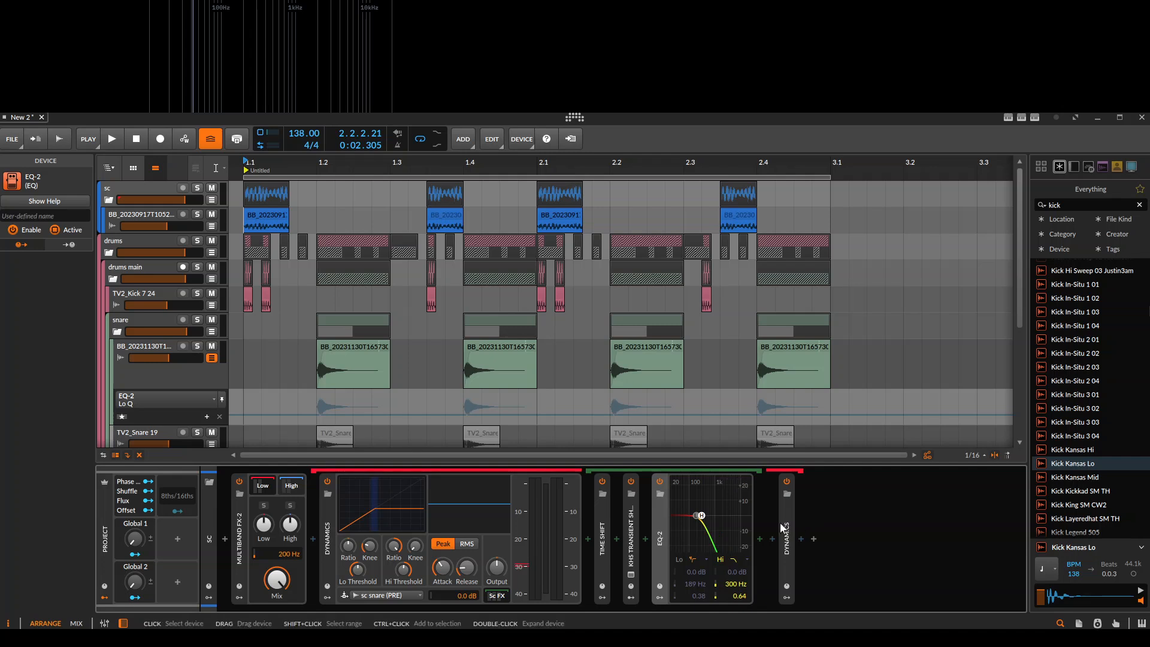
- In the Low band's kick Dynamics, open the sidechain FX chain and set its EQ-2 high cut to 0.3 kHz
double_click(786, 539)
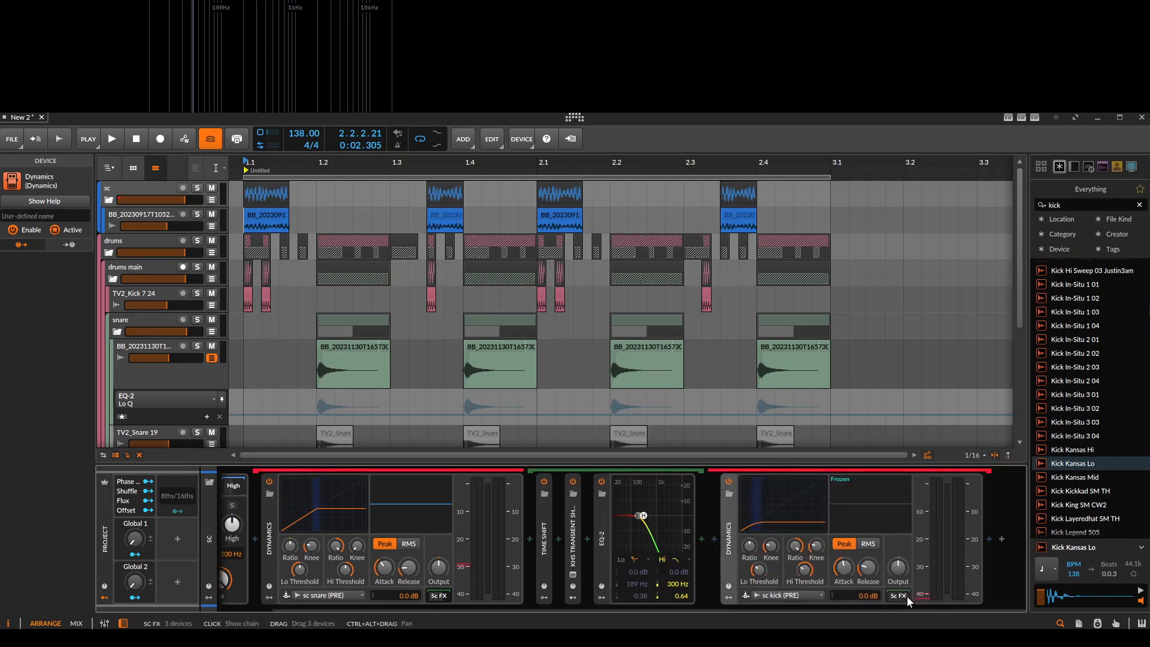
click(903, 600)
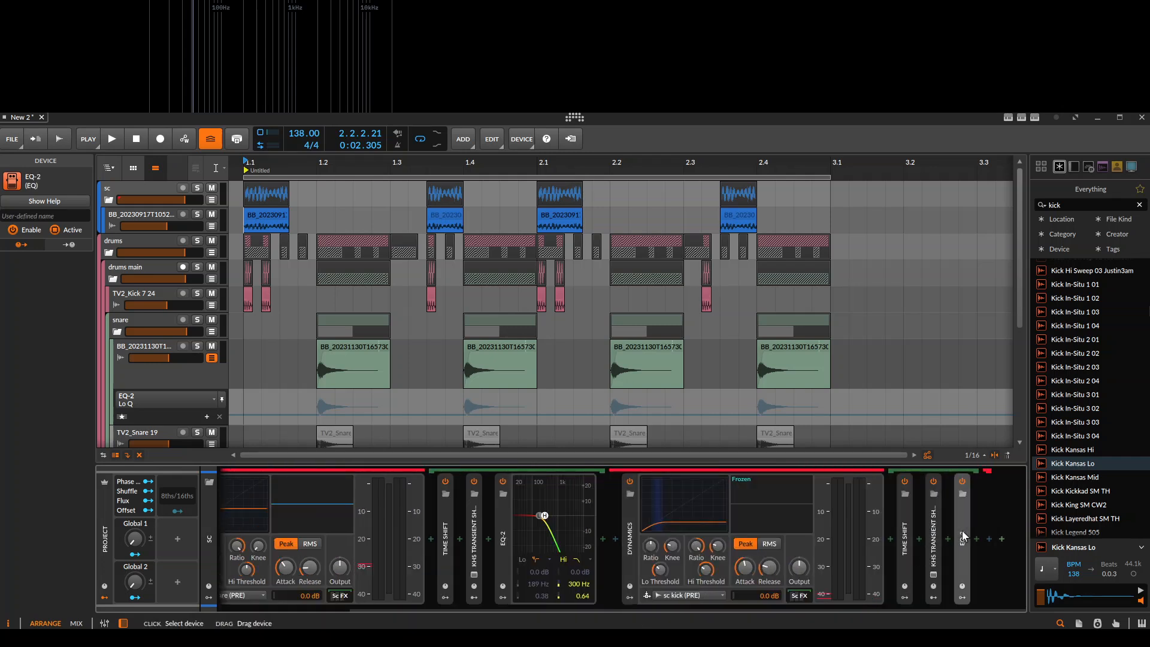
click(941, 543)
double_click(944, 583)
text(300)
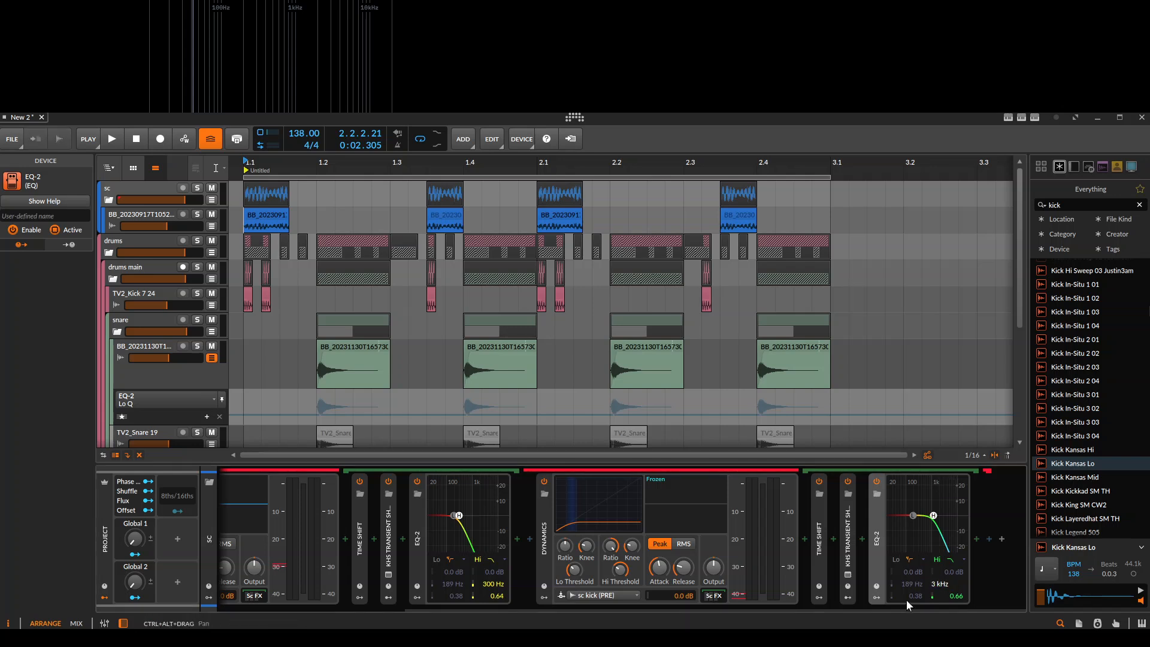
key(Return)
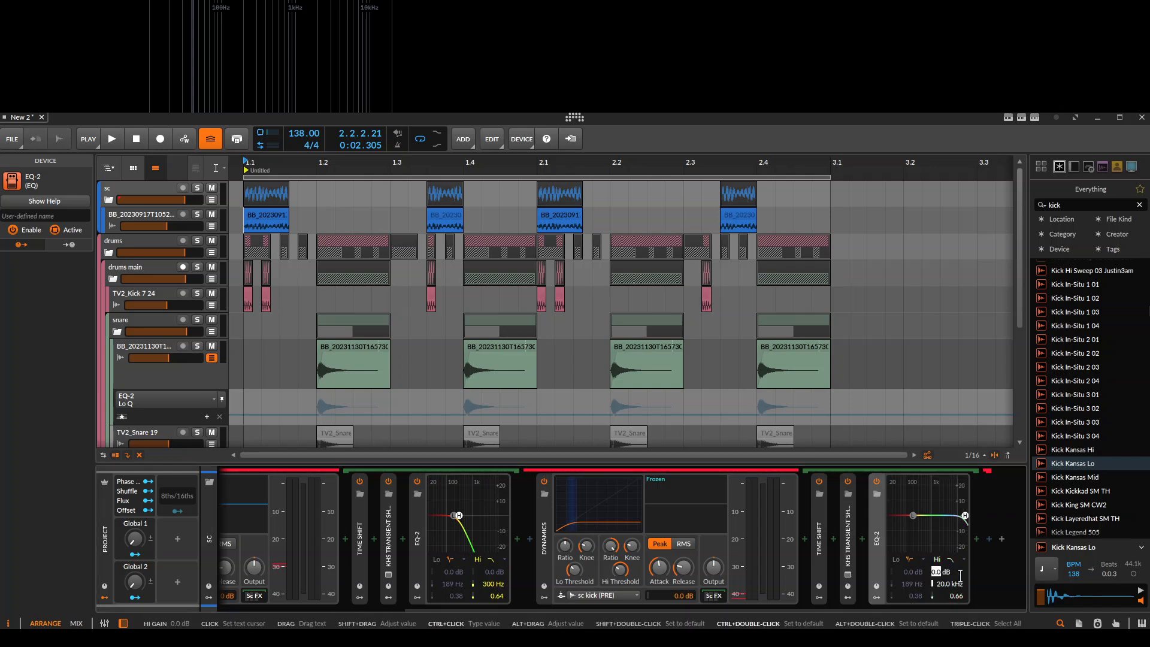
triple_click(953, 583)
text(0.3)
key(Return)
scroll(518, 552, up, 3)
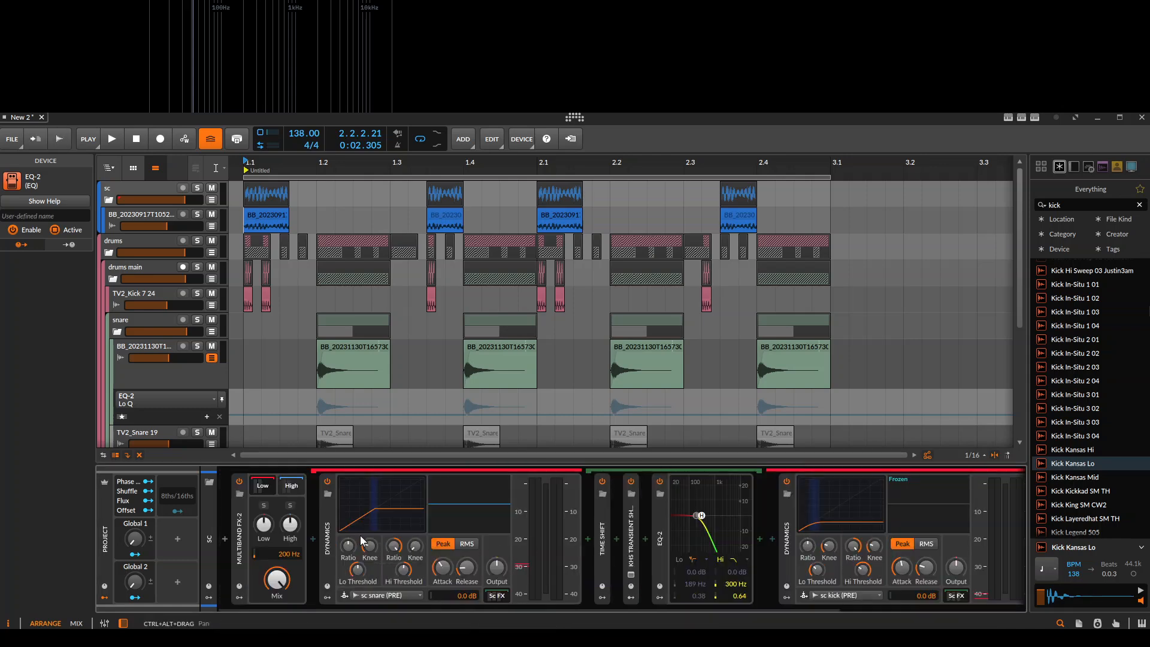
- Collapse the Low band's snare Dynamics, show the High band's chain and expand its snare Dynamics
double_click(328, 537)
click(287, 487)
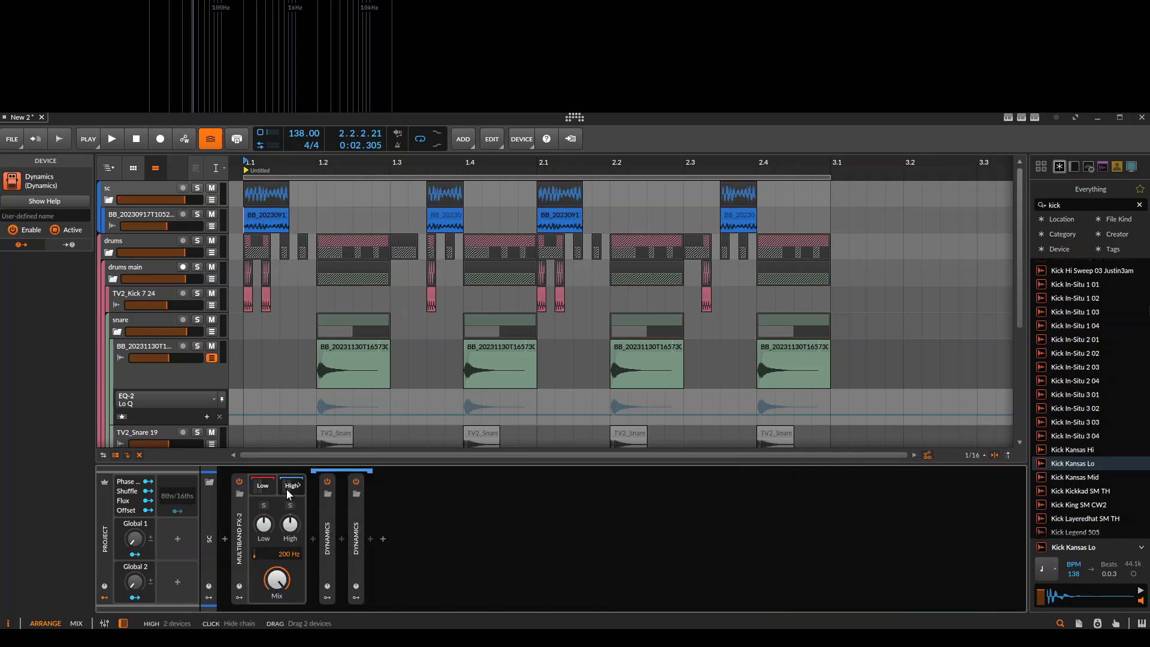
double_click(327, 538)
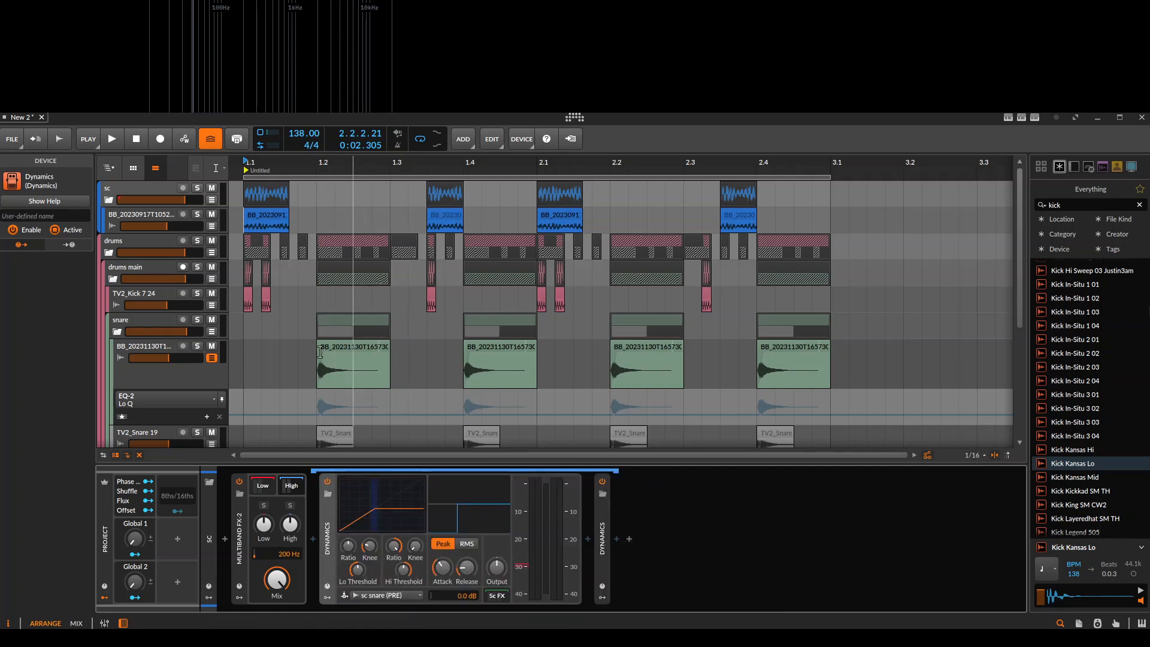
- Solo the TV2_Kick 7 24 track and audition the kick from the start of the arrangement
scroll(323, 362, down, 3)
scroll(278, 359, up, 6)
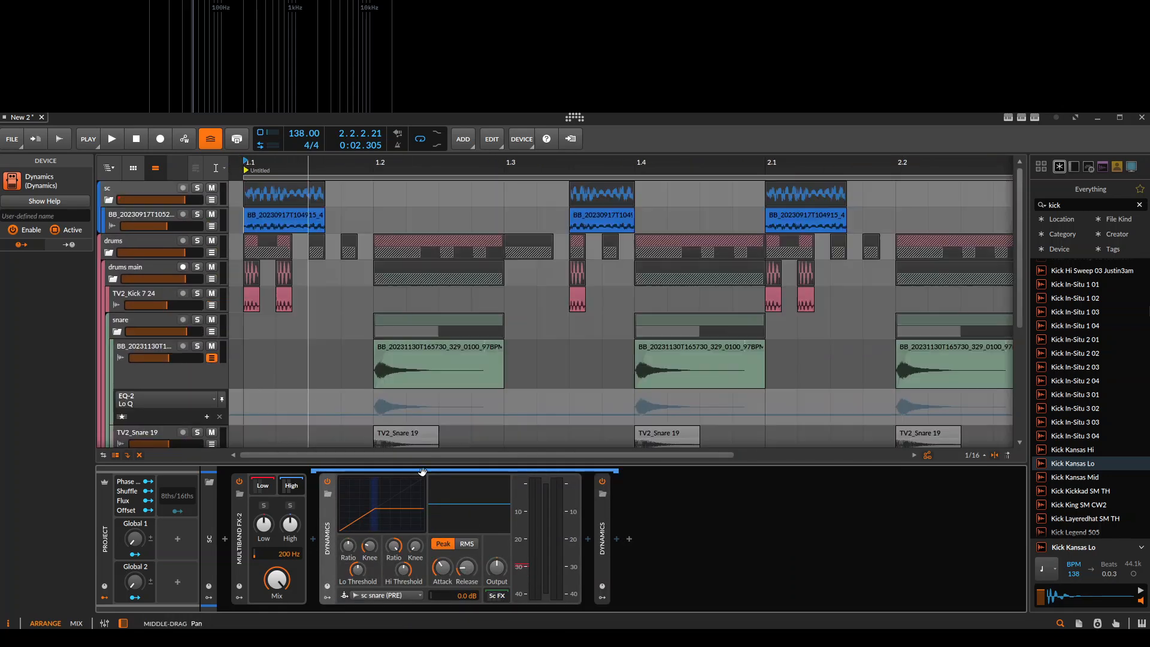
click(240, 276)
click(196, 293)
key(space)
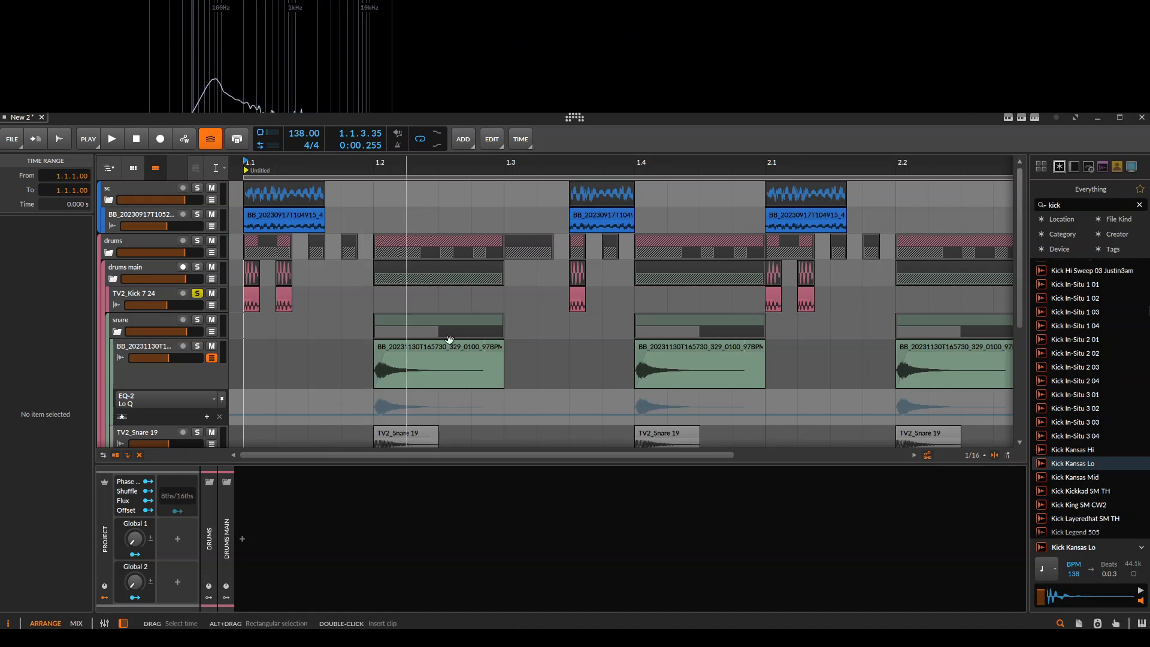
scroll(518, 329, down, 1)
scroll(288, 277, up, 1)
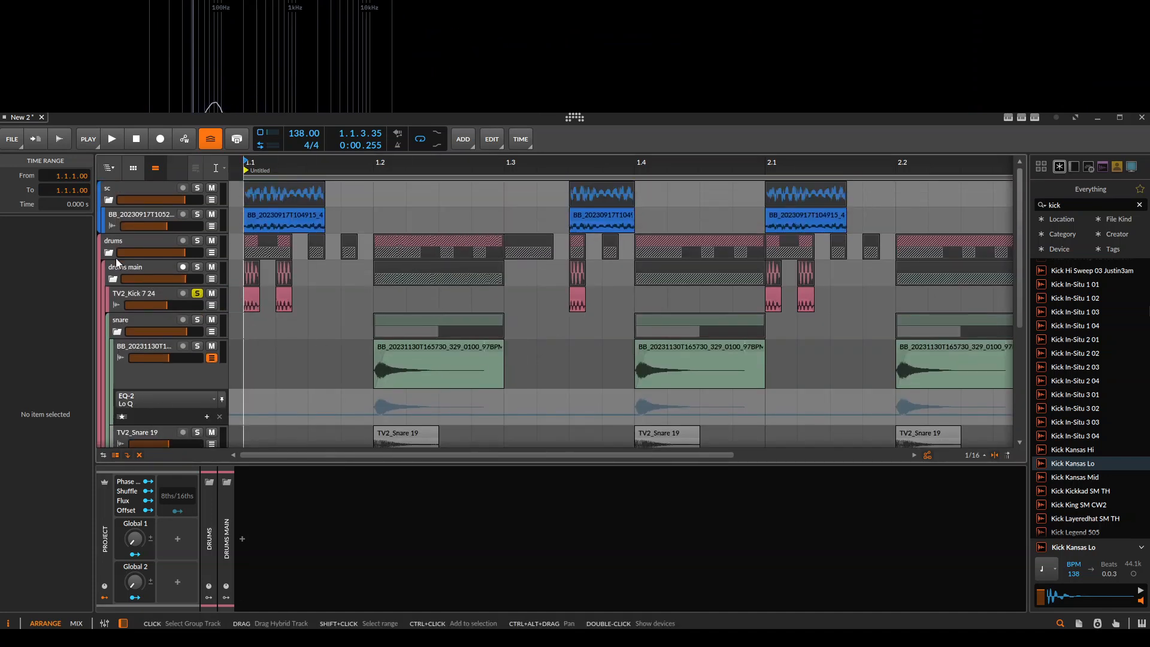
- Return to the sc group's devices, expand the High band's kick Dynamics and open its sidechain FX chain
click(120, 243)
click(118, 192)
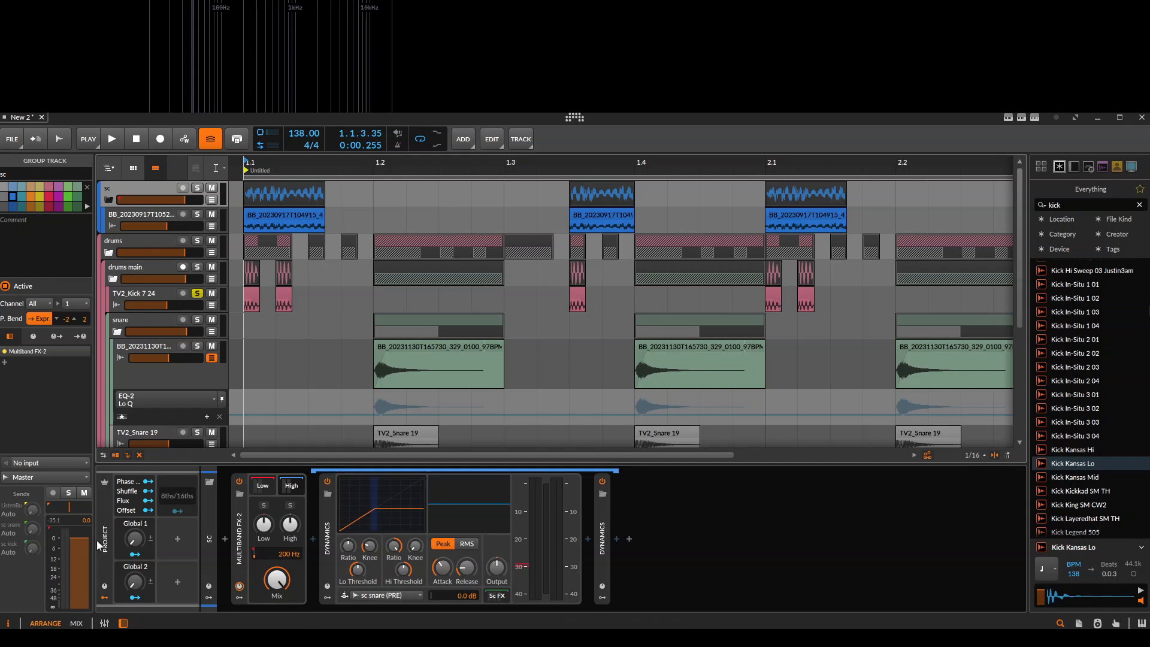
double_click(601, 504)
click(771, 595)
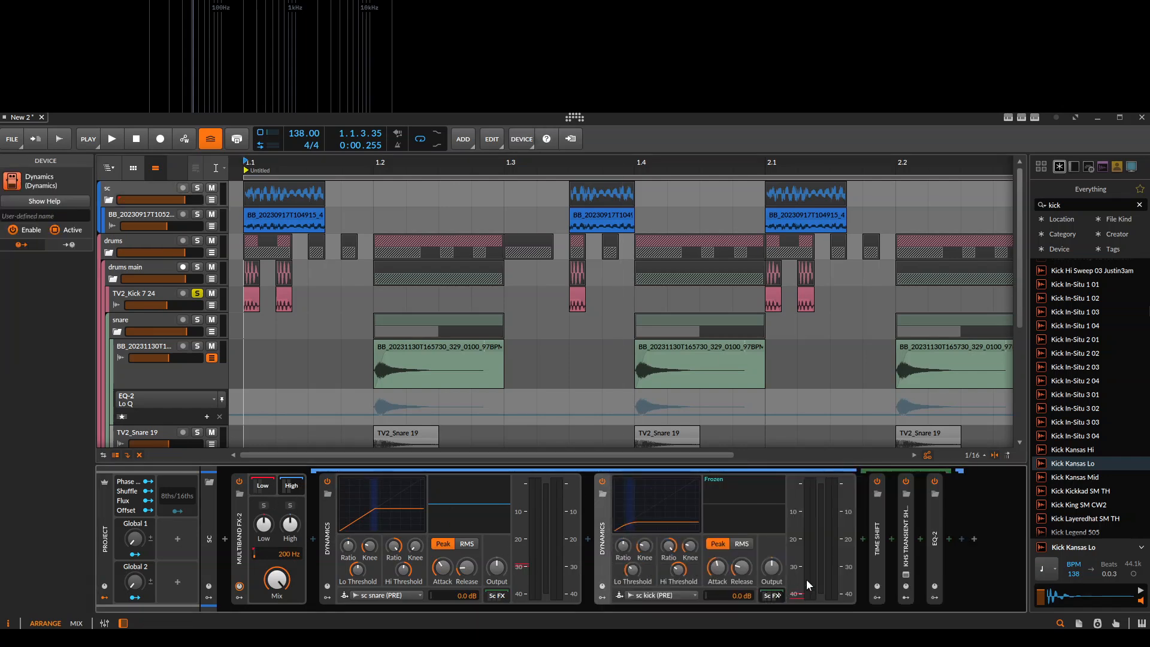
- In the High band's kick sidechain FX chain, expand EQ-2, switch its high cut off and enable its low cut at 189 Hz
double_click(932, 523)
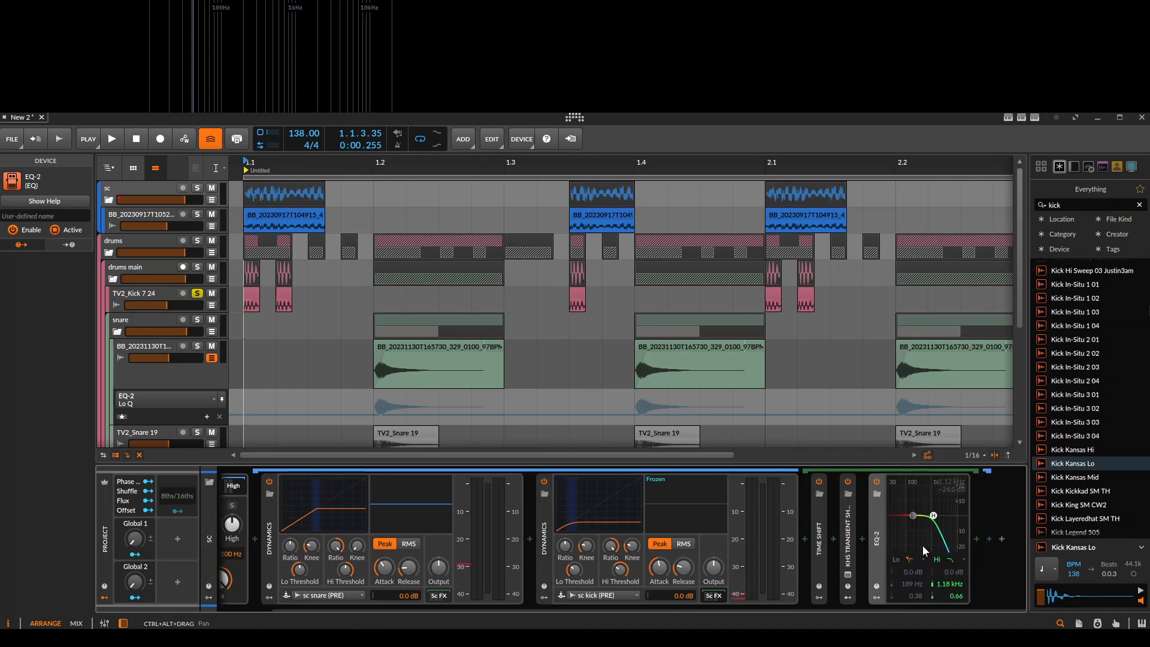
click(895, 561)
click(937, 560)
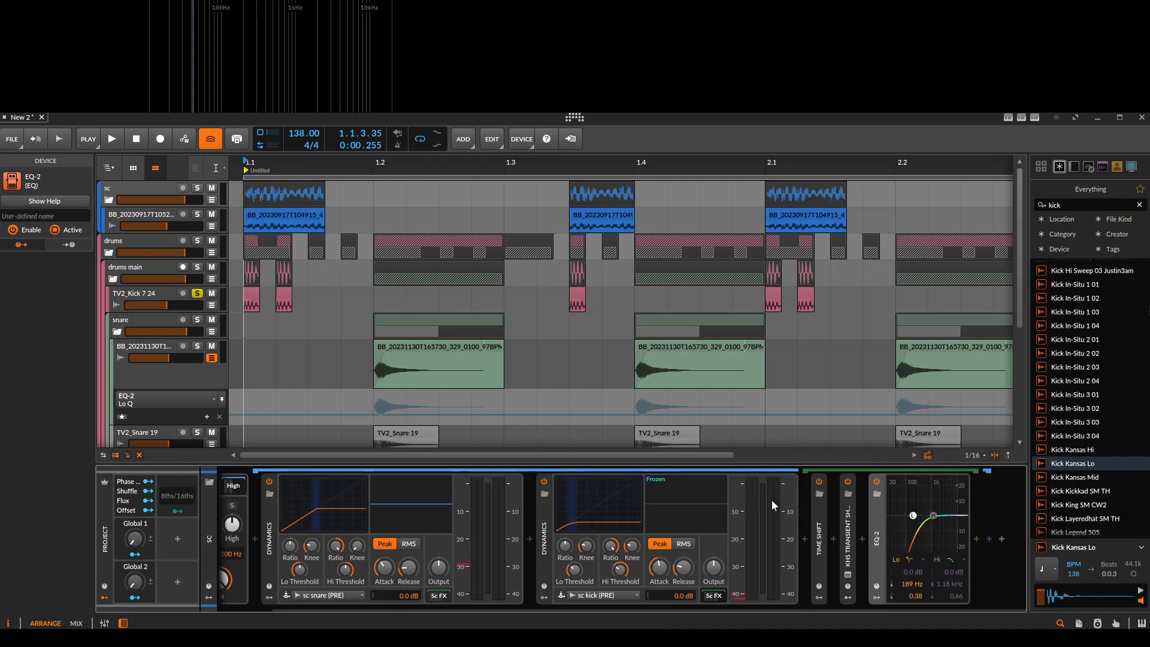
- Audition the soloed kick repeatedly from the start and examine the High band kick Dynamics' gain reduction
key(space)
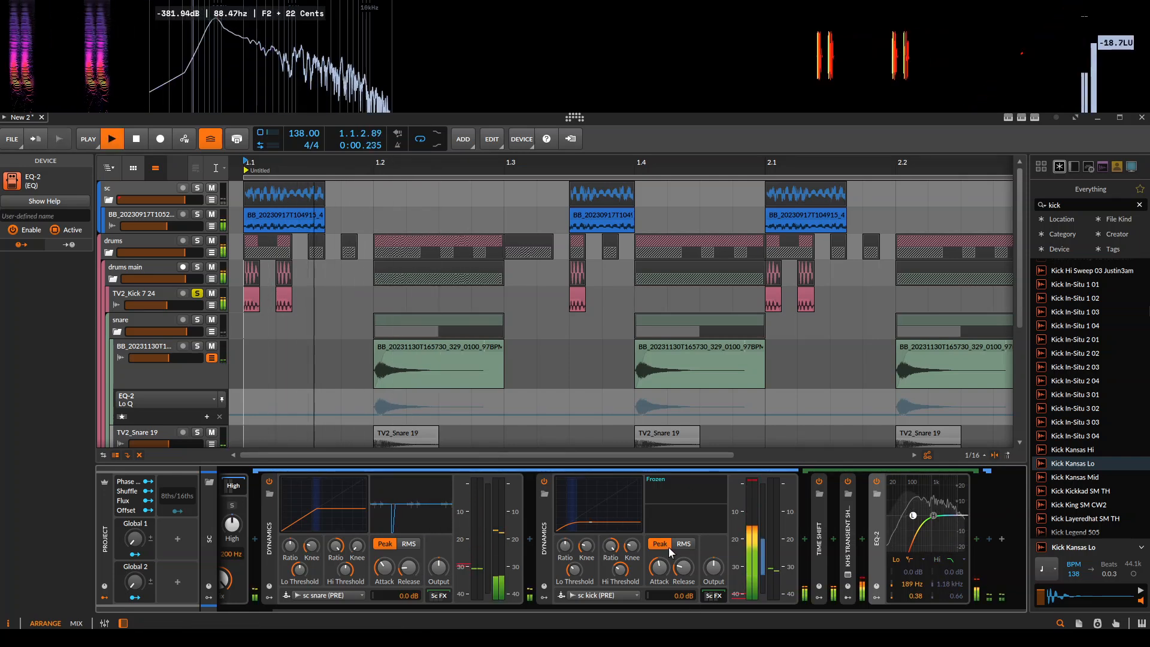
key(space)
key(space)
key(space)
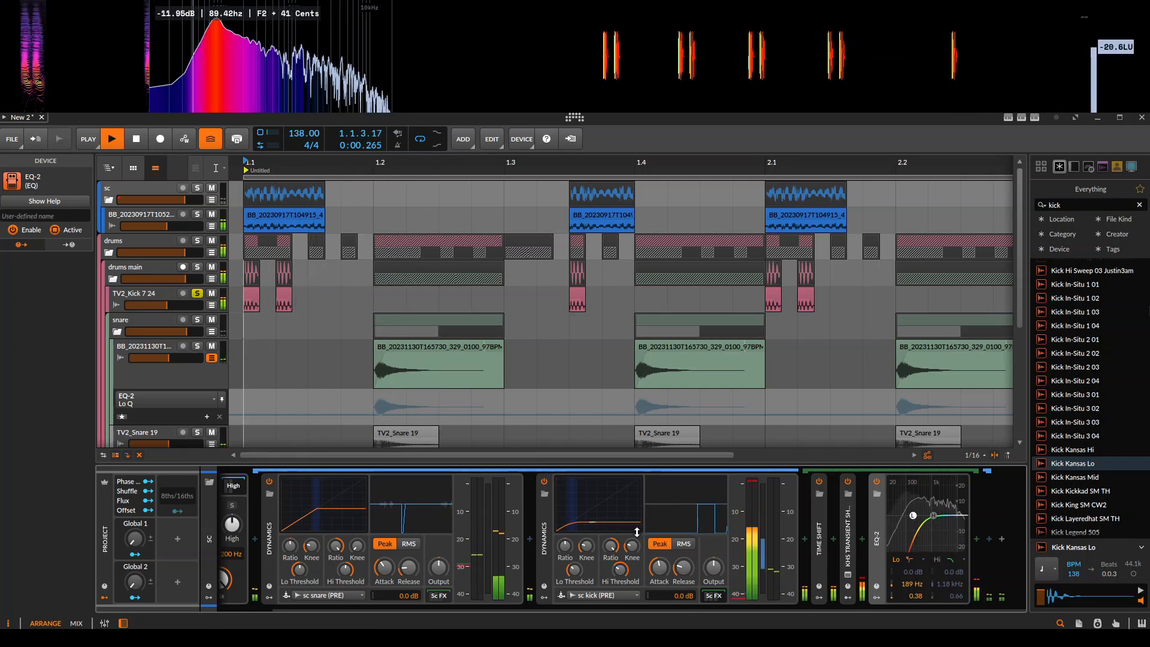
key(space)
key(space)
key(space)
key(space)
key(space)
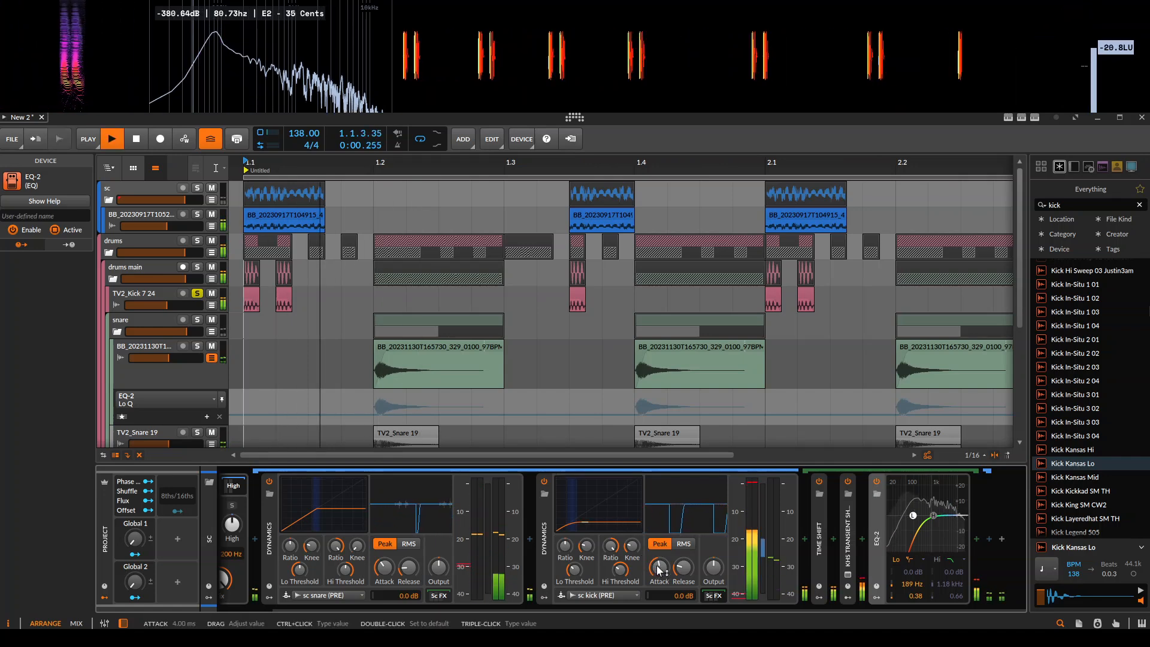
- Set the Speed of the kick sidechain's kHs Transient Shaper to 500 % and audition the kick
double_click(848, 518)
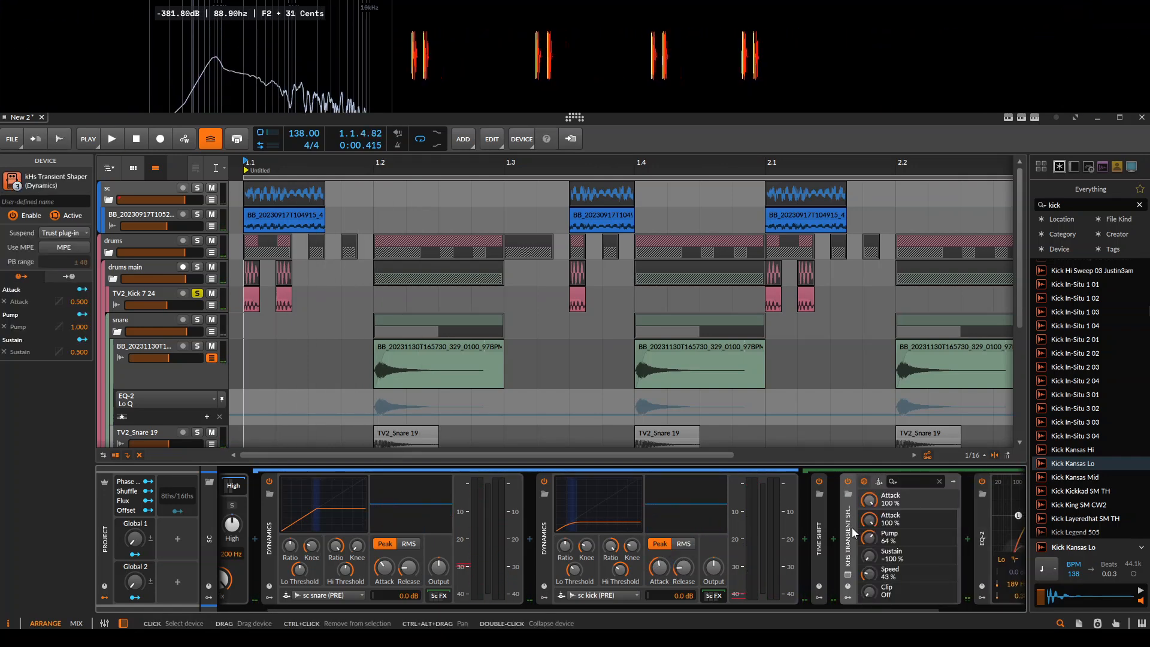
scroll(798, 534, right, 3)
drag(764, 573, 764, 478)
key(space)
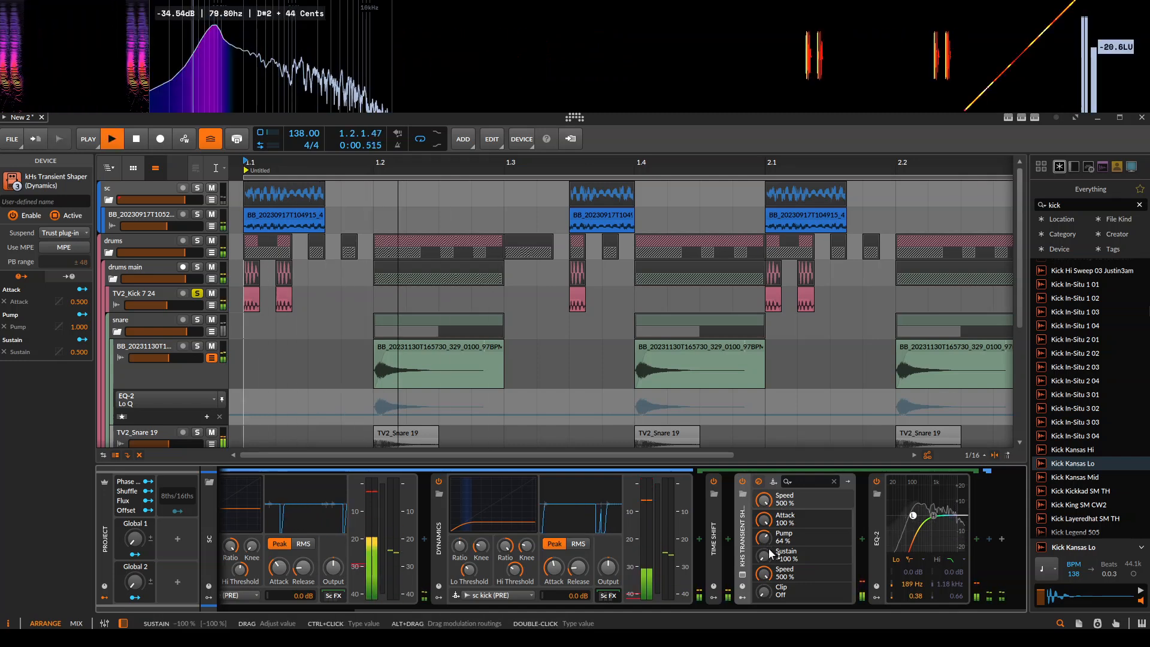
key(space)
key(space)
key(space)
key(space)
key(space)
key(space)
- Set the Pump of the kick sidechain's kHs Transient Shaper to 100 % and audition the kick
drag(763, 537, 764, 509)
key(space)
key(space)
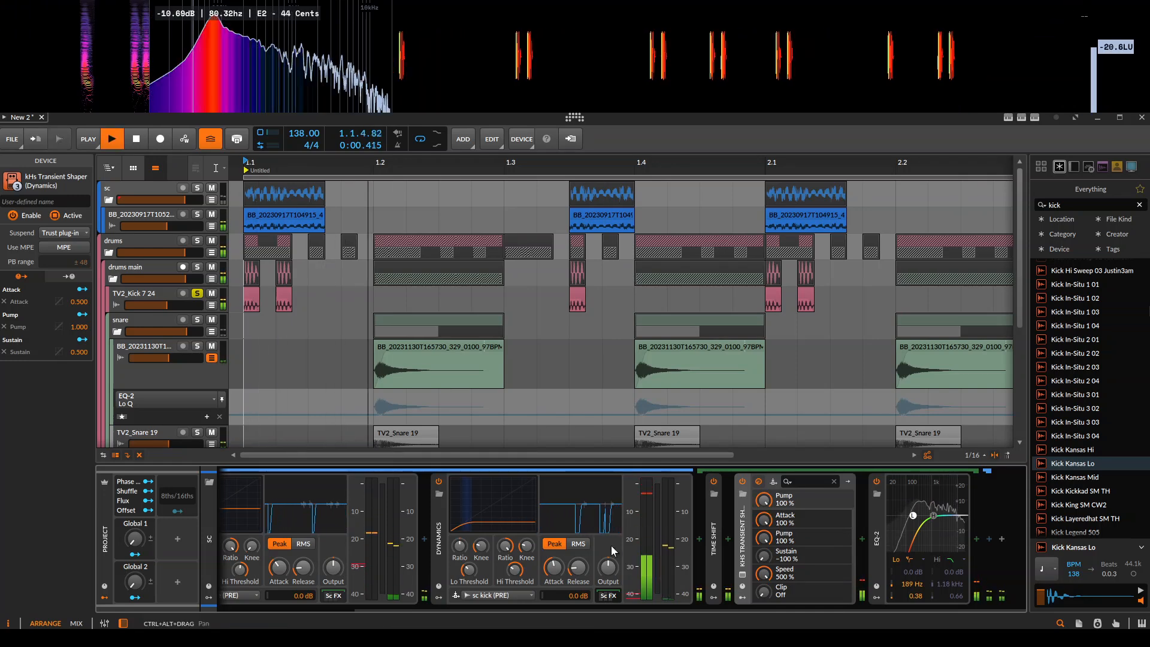
key(space)
key(space)
- Raise the high threshold of the High band's kick Dynamics and audition the ducking from the start
drag(528, 566, 529, 535)
key(space)
key(space)
key(space)
key(space)
key(space)
key(space)
key(space)
key(space)
key(space)
- In the High band's snare sidechain FX chain, switch EQ-2's high cut off and set its low cut to 369 Hz
scroll(443, 554, left, 3)
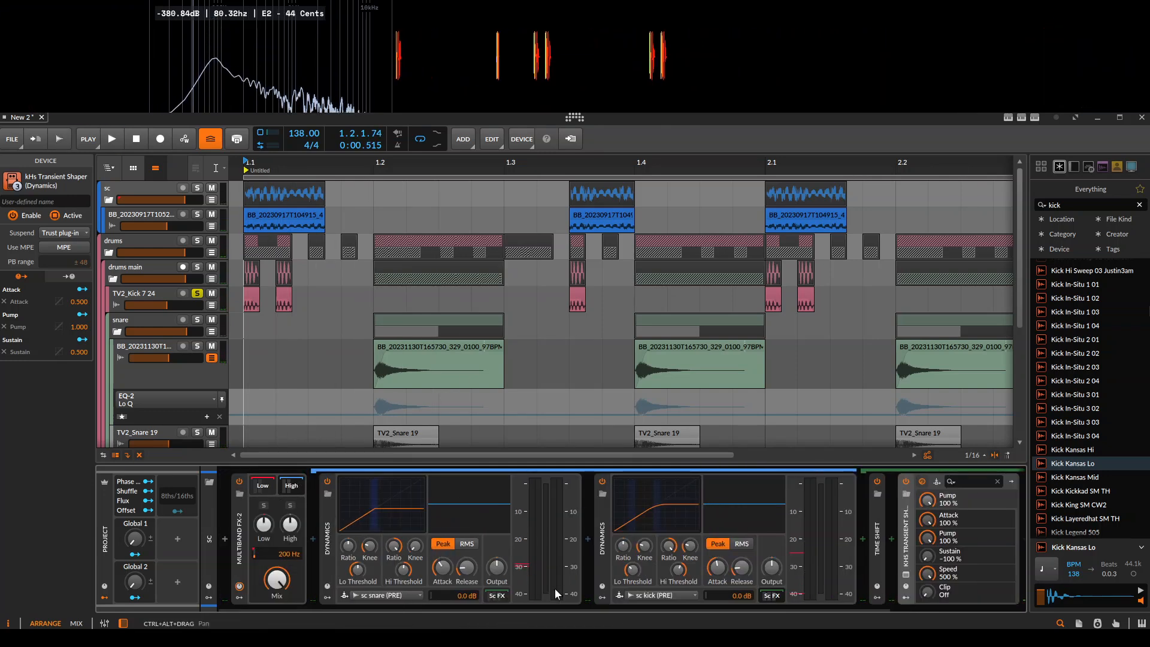
click(494, 597)
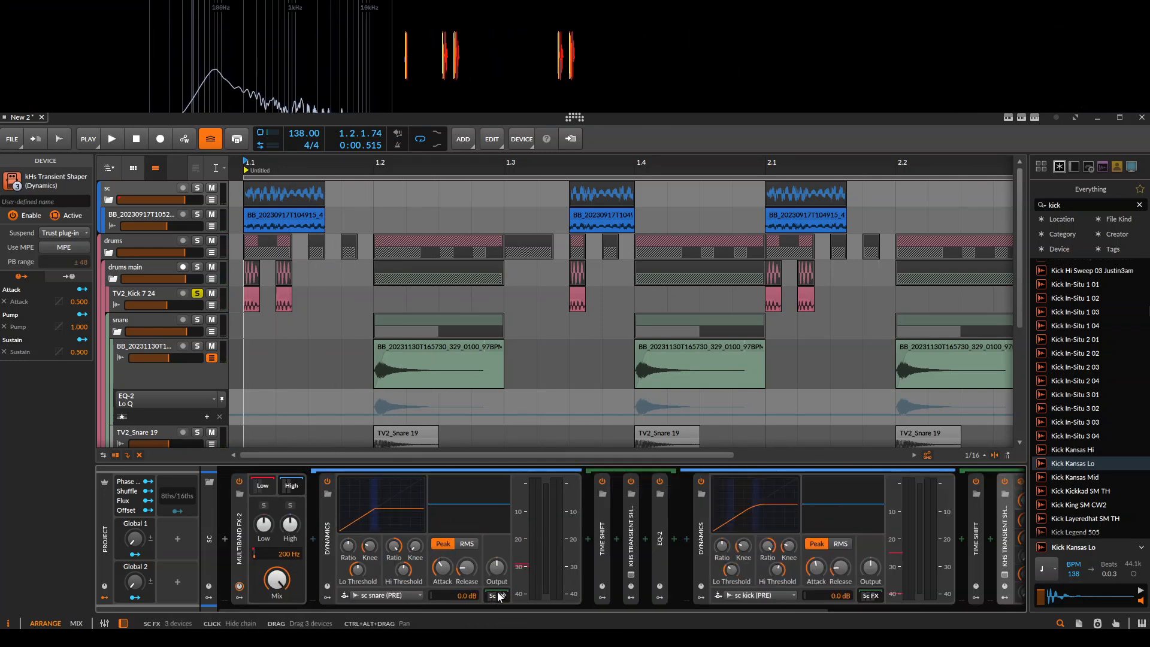
double_click(663, 537)
double_click(663, 537)
double_click(632, 539)
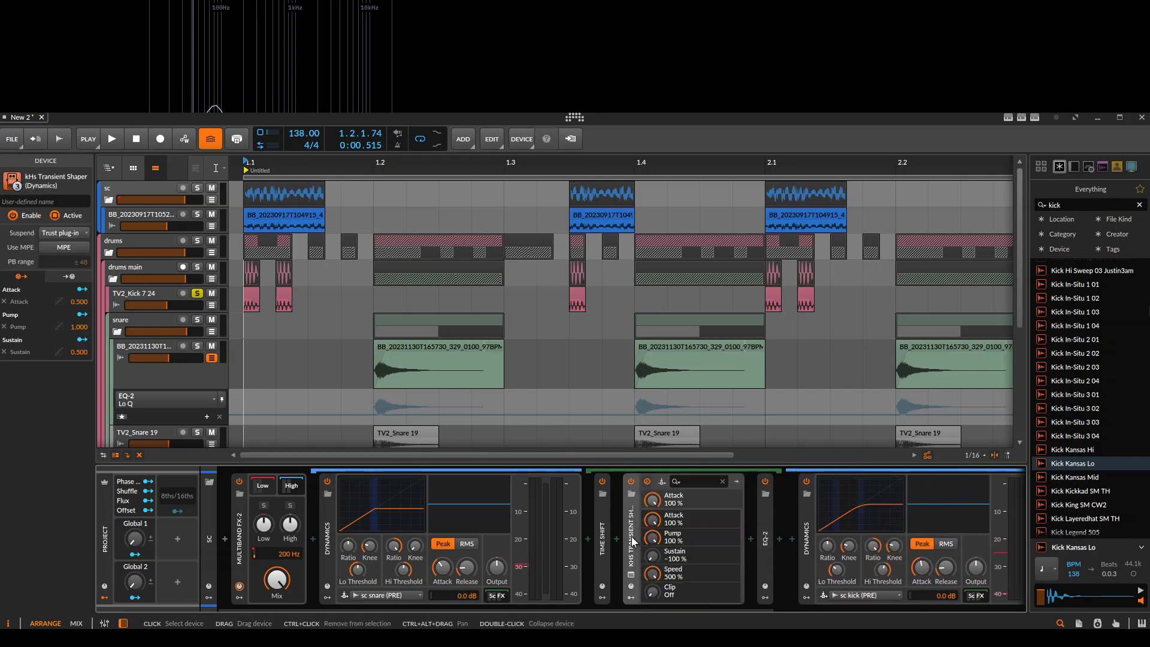
double_click(632, 539)
double_click(659, 537)
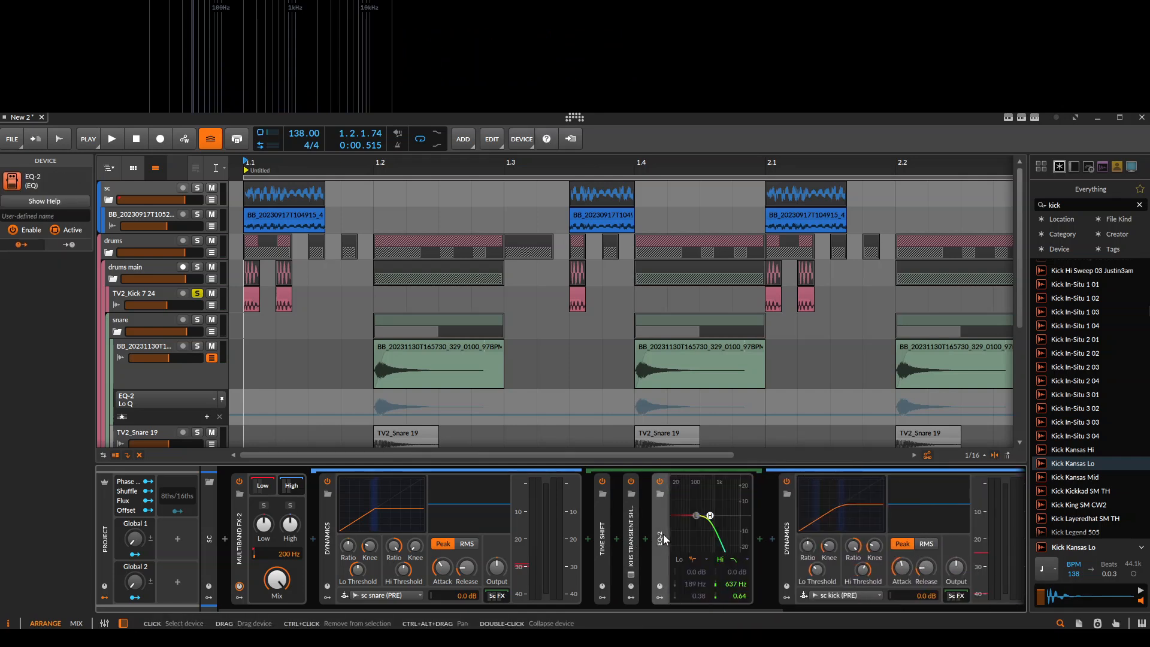
click(679, 560)
click(721, 559)
drag(695, 515, 703, 517)
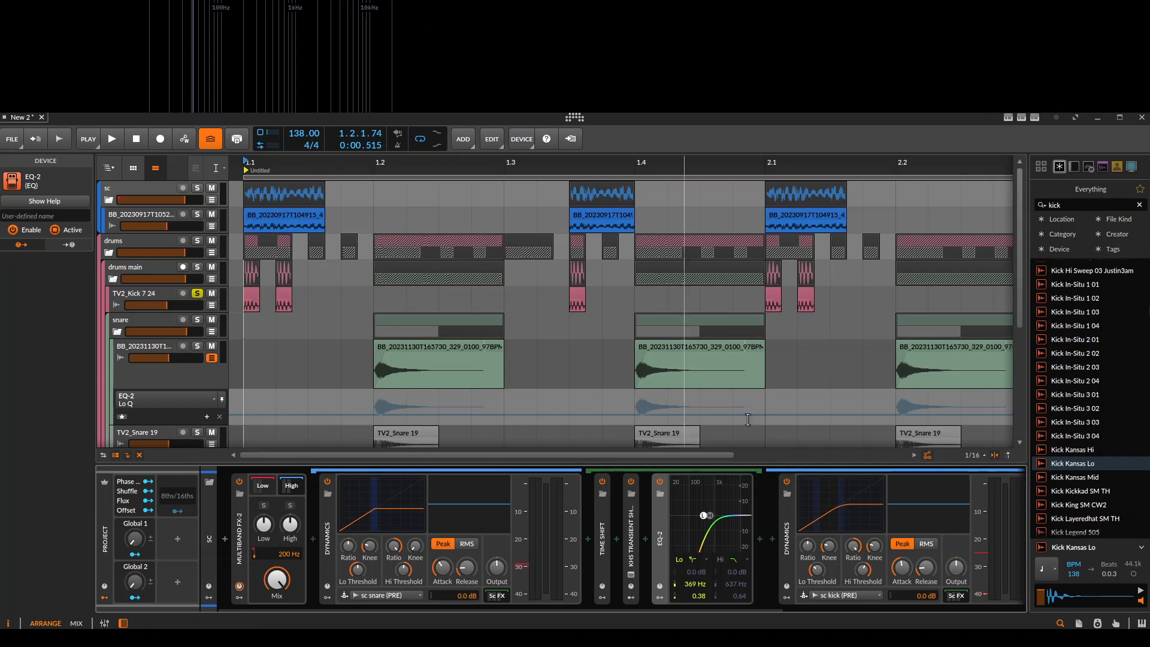
- Unsolo the TV2_Kick 7 24 track, play the full arrangement and return to the sc group's devices
click(199, 298)
click(198, 293)
key(space)
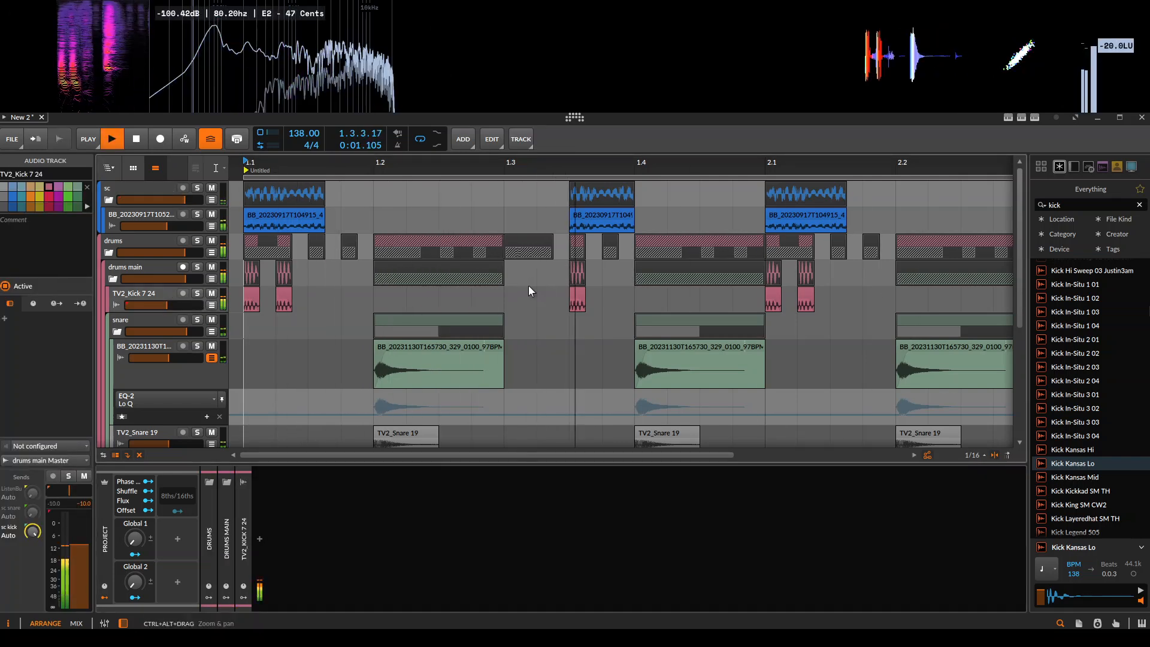
click(135, 188)
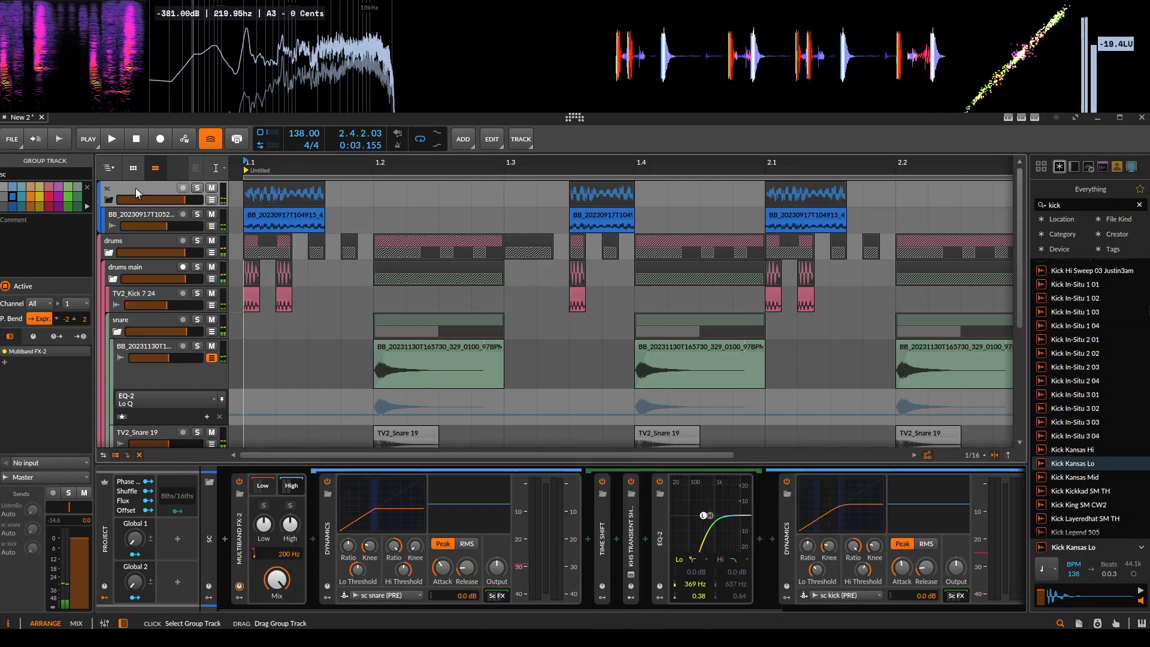
- Collapse both Dynamics devices of the High band and the Multiband FX-2 container on the sc group
click(232, 516)
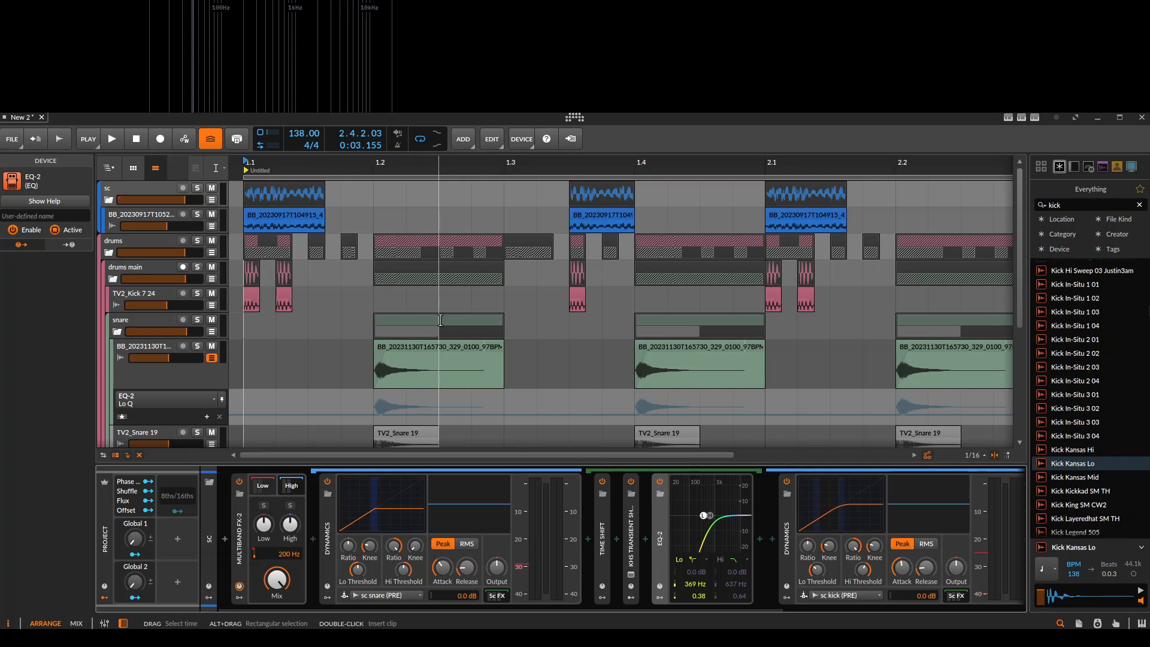
double_click(325, 516)
double_click(356, 527)
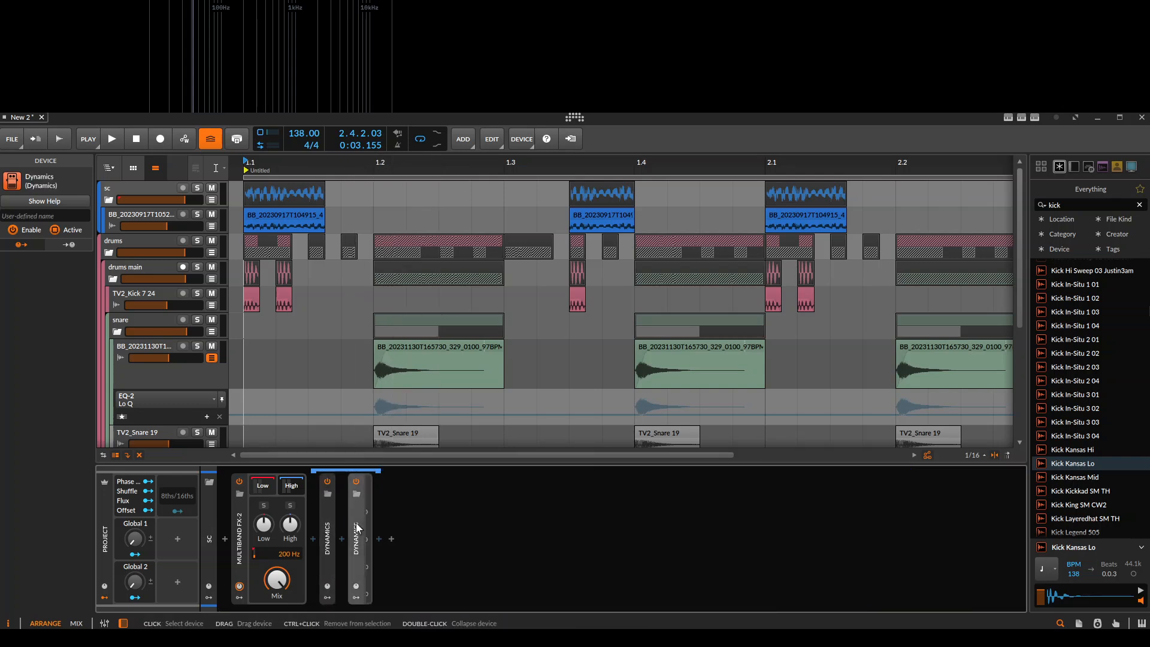
click(747, 498)
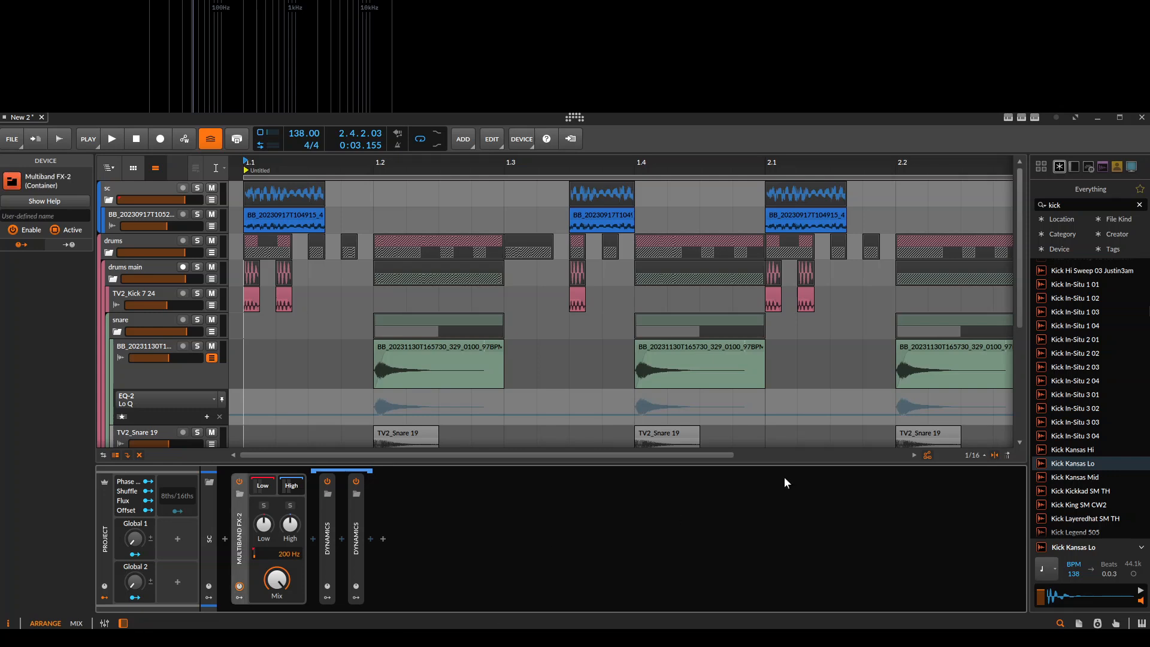
double_click(239, 527)
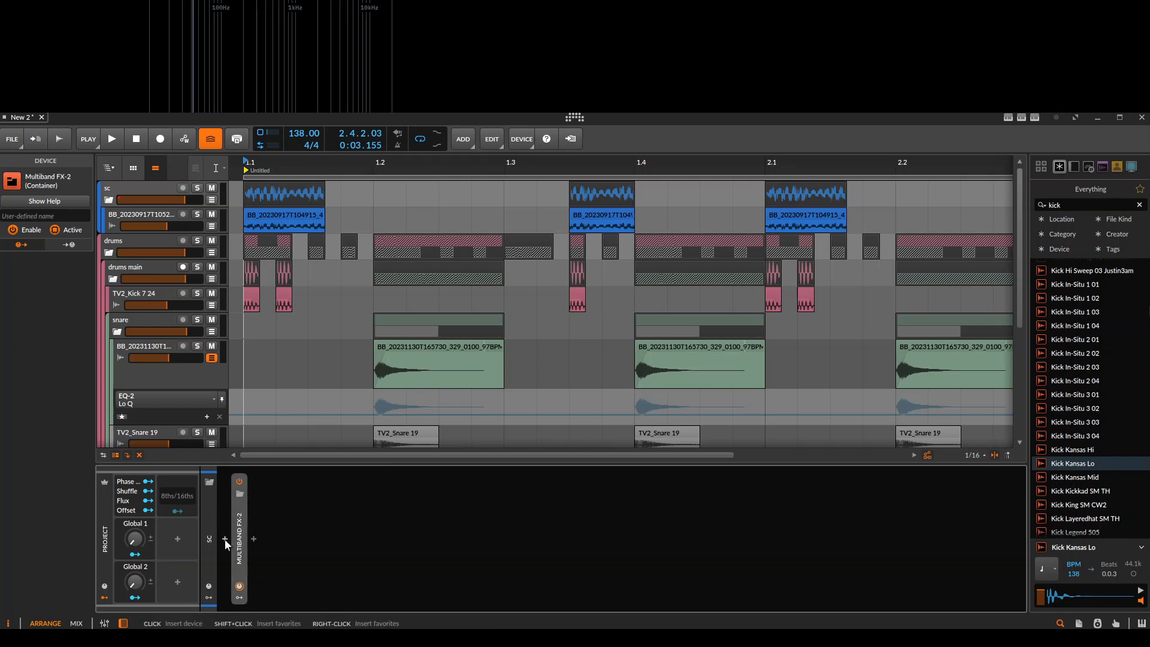
- Insert a Mid-Side Split ahead of Multiband FX-2 and move Multiband FX-2 into its Mid chain
click(225, 539)
text(mide)
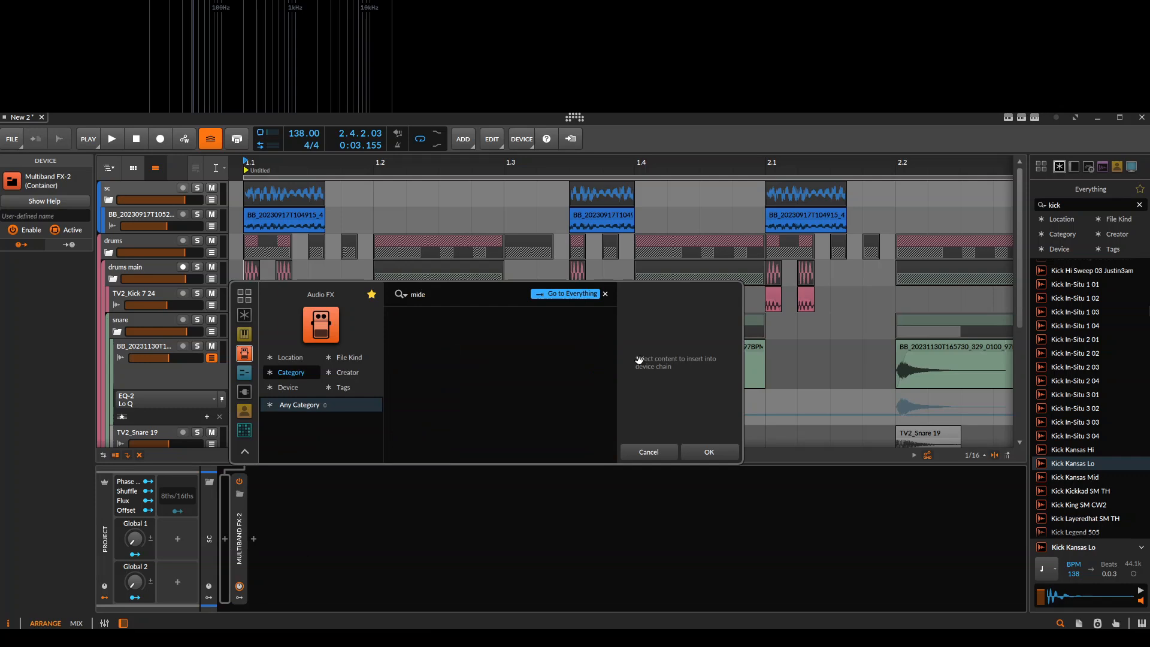
key(BackSpace)
key(Return)
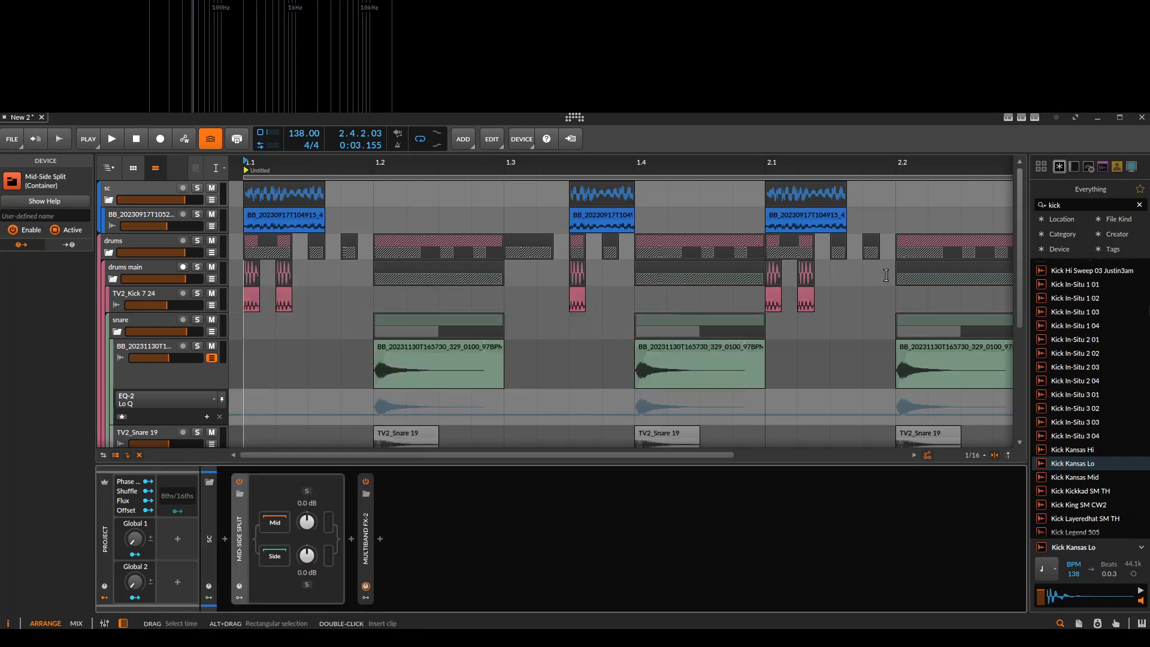
click(365, 487)
click(368, 505)
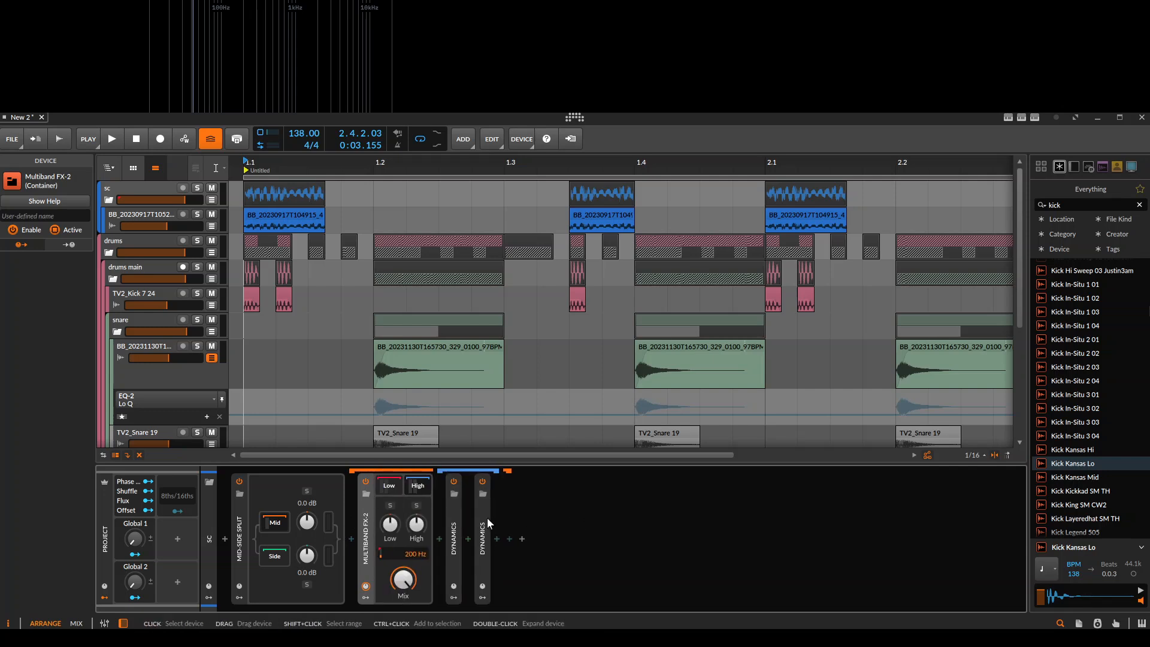
- Show the High band inside the Mid chain and expand its snare Dynamics with the sidechain FX chain open
click(417, 486)
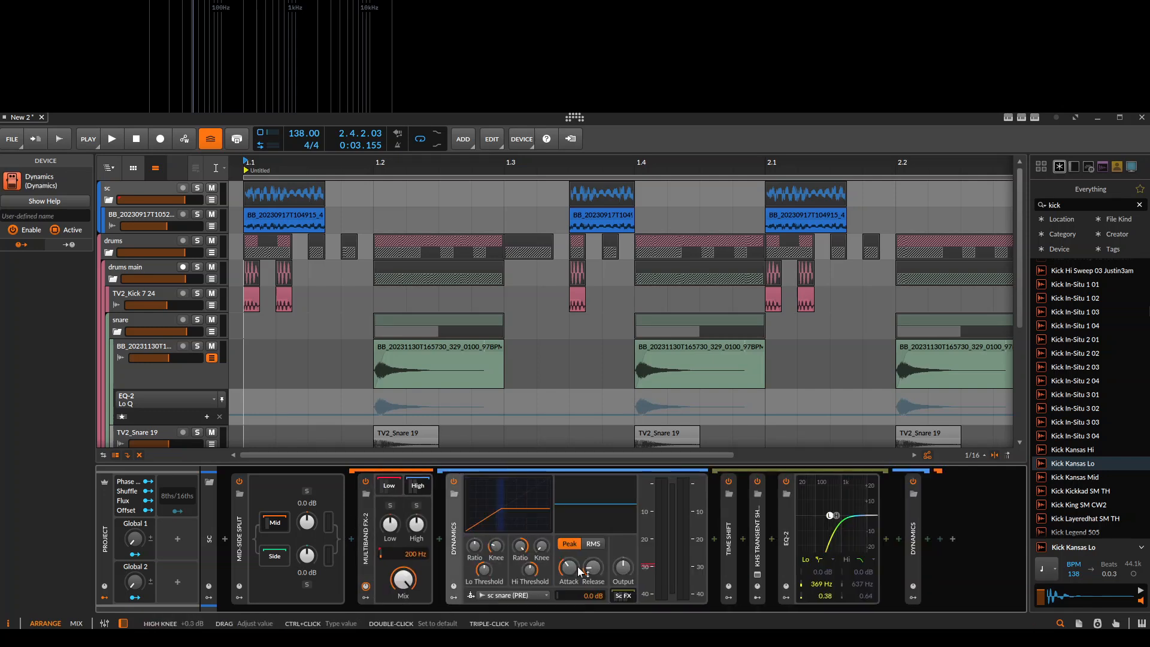
double_click(452, 522)
double_click(452, 519)
click(625, 598)
click(624, 596)
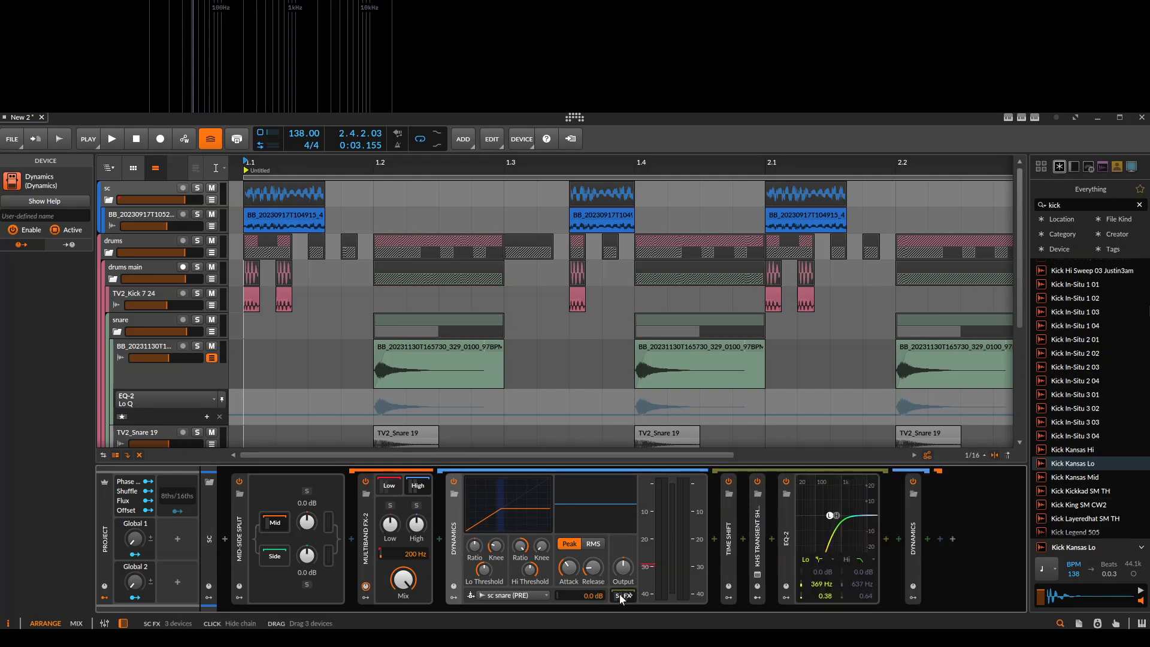
- Add a Mid-Side Split after EQ-2 in the High band snare Dynamics' sidechain FX chain and collapse it
click(886, 538)
text(mid s)
key(Down)
key(Return)
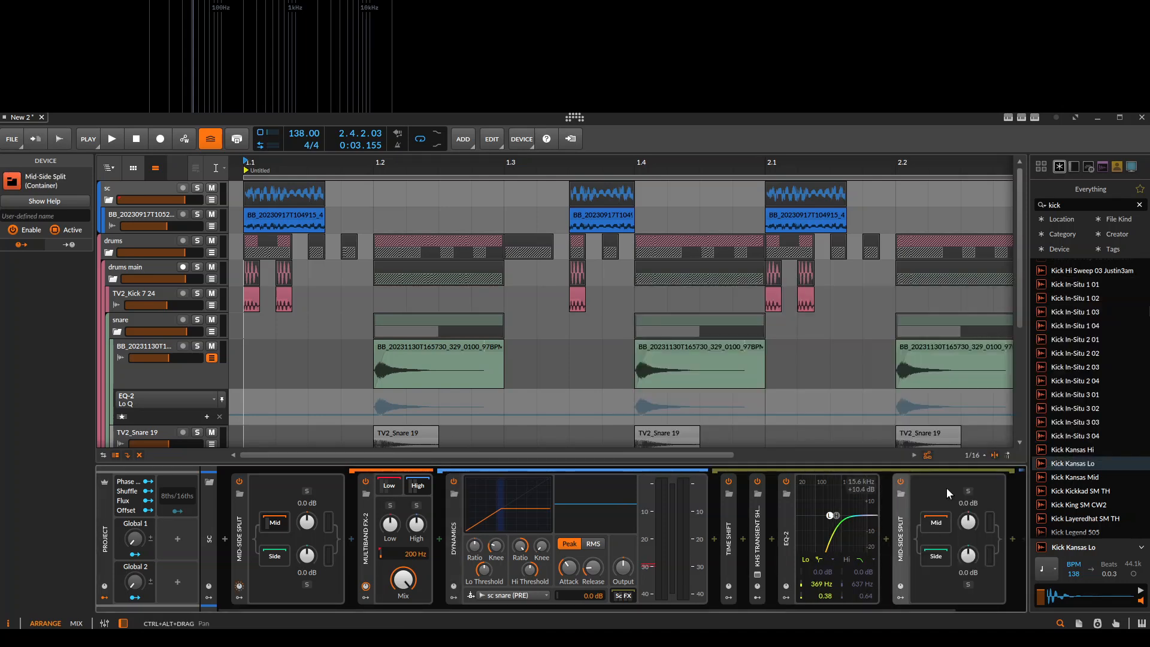
double_click(904, 540)
- Expand the High band's kick Dynamics and copy the snare sidechain's Mid-Side Split into its sidechain FX chain
click(953, 536)
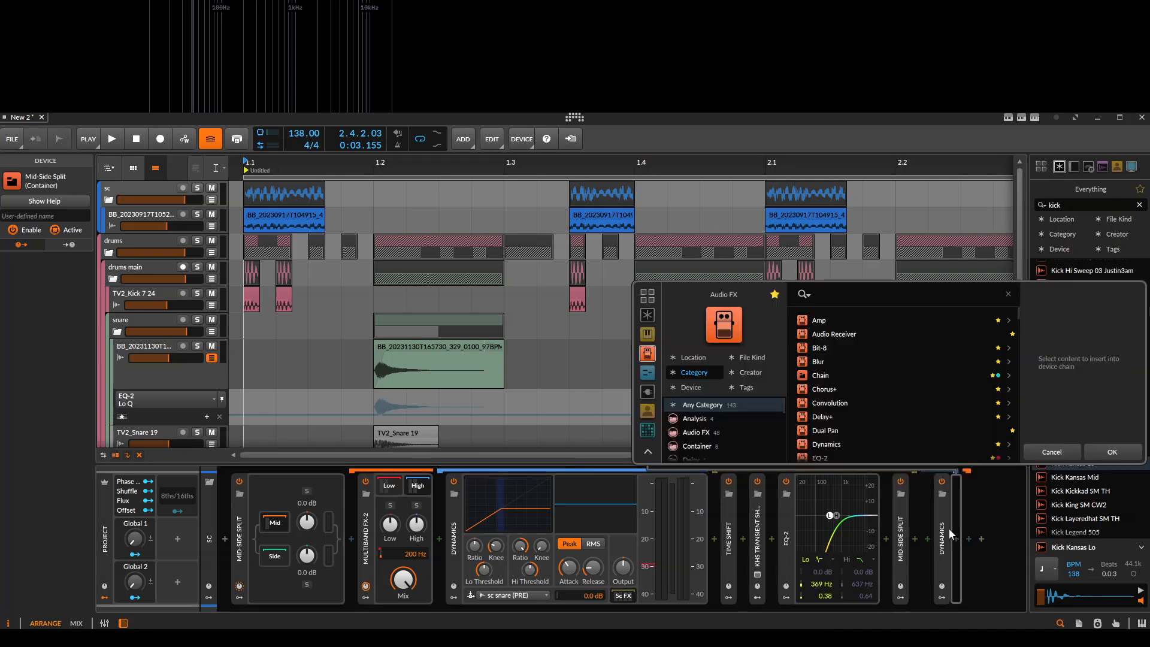
double_click(949, 532)
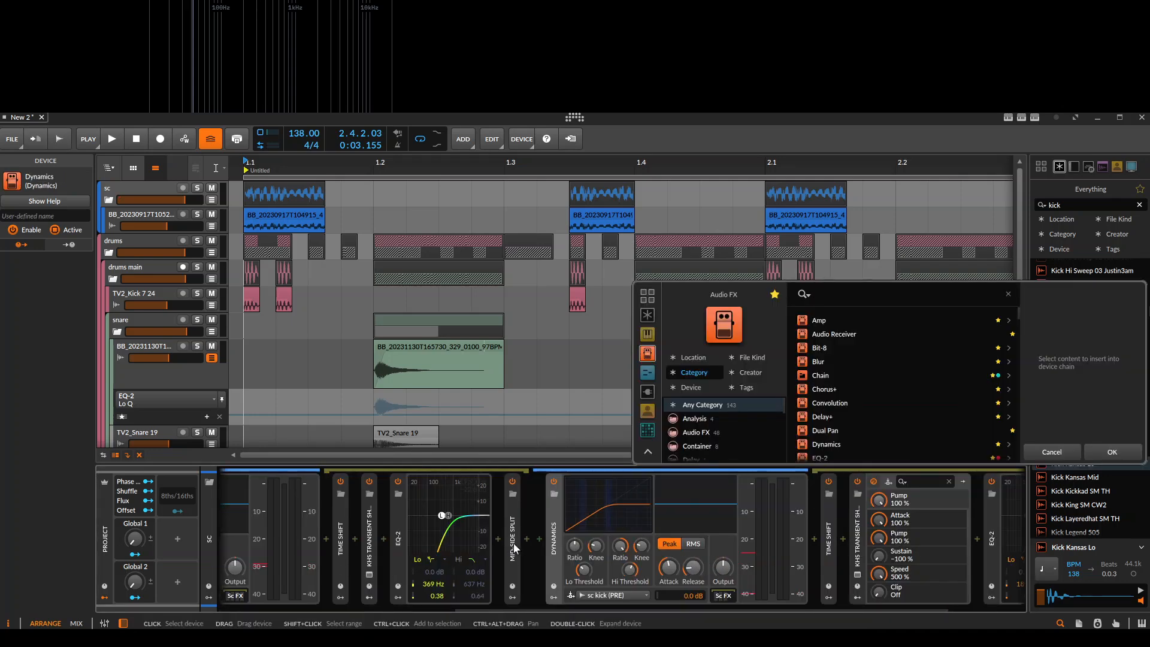
click(498, 539)
drag(513, 543, 797, 581)
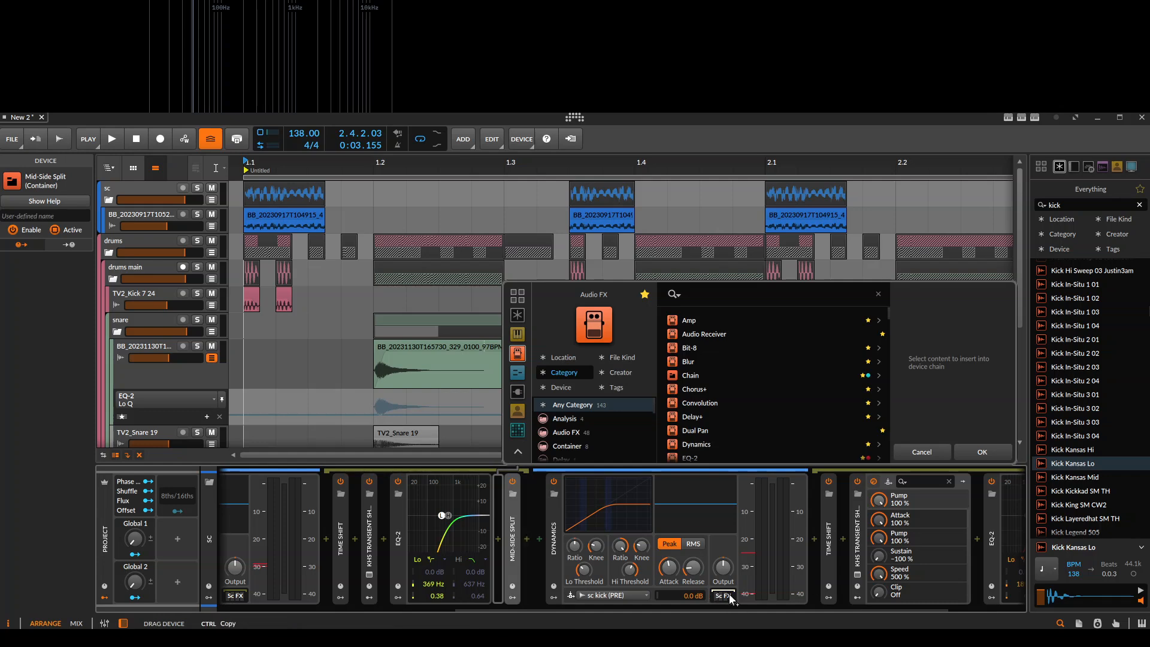
drag(728, 594, 728, 594)
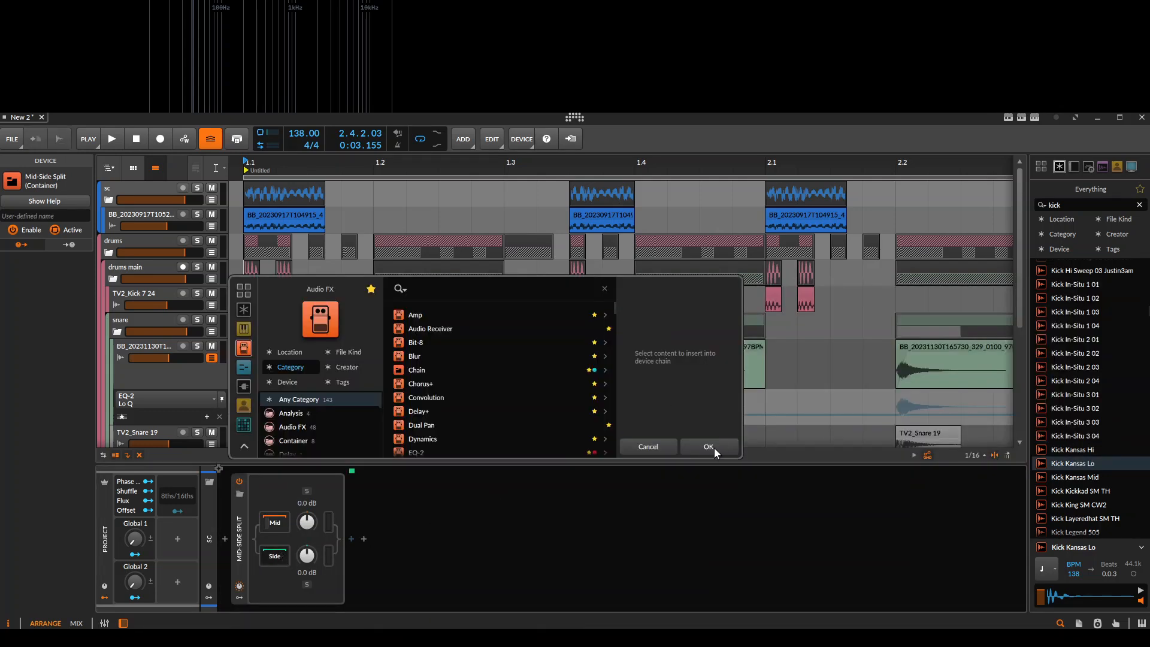
- Duplicate the Mid chain's Multiband FX-2 into the Side chain of the sc group's Mid-Side Split
click(714, 447)
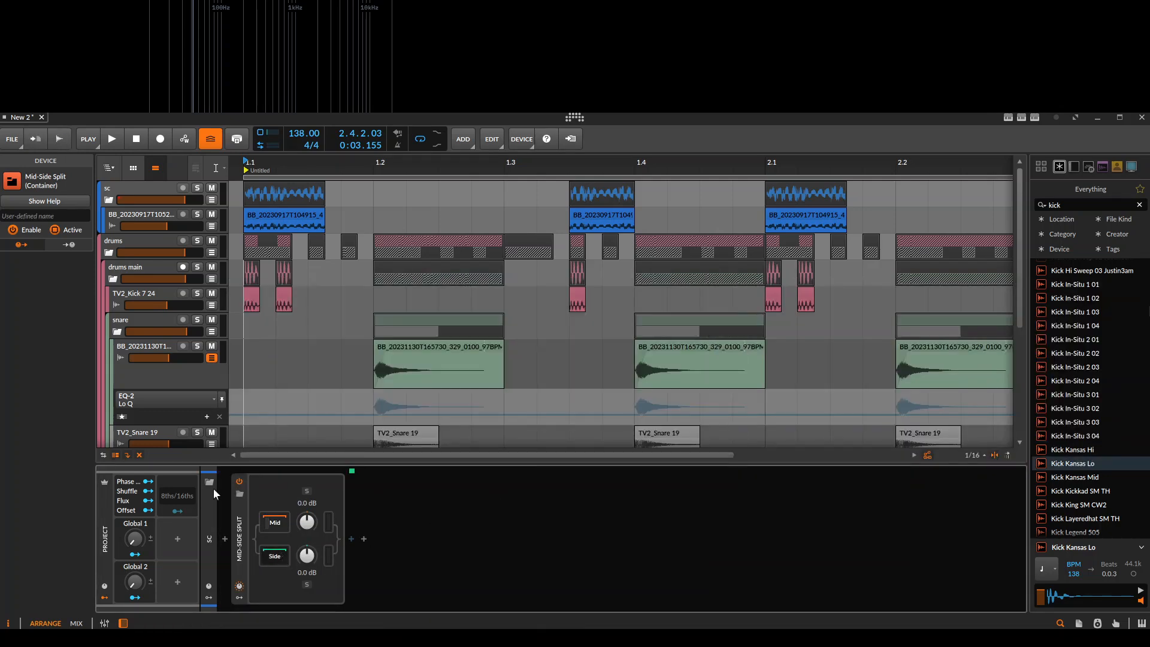
click(277, 526)
click(273, 556)
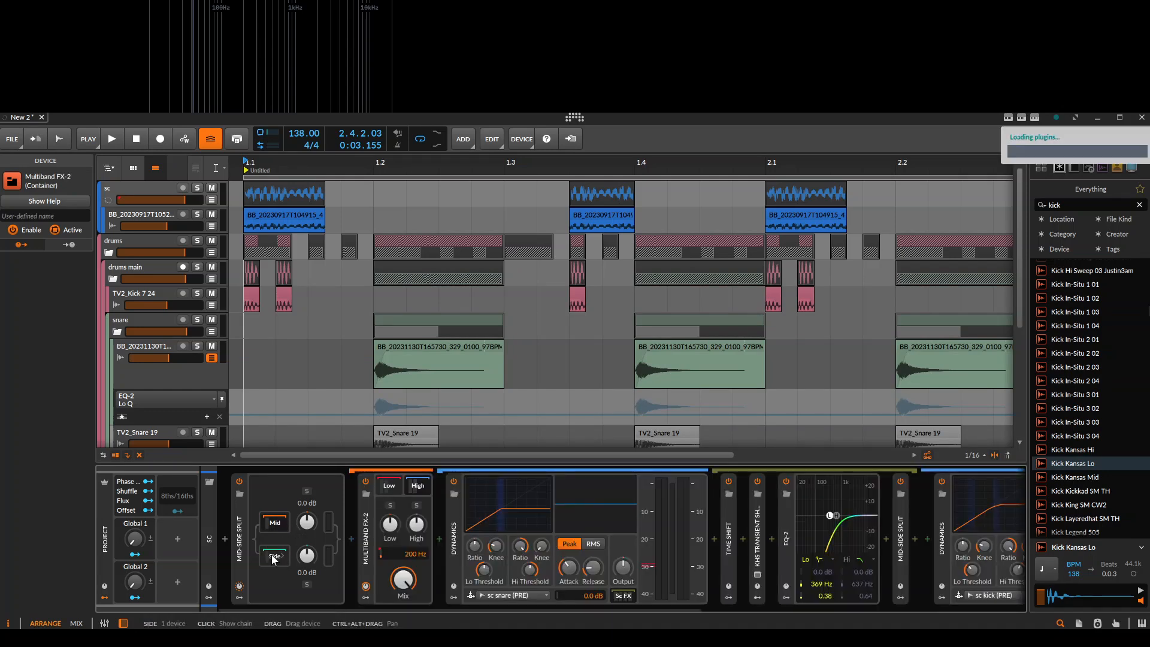
- Show the Side chain's Low band, expand its snare Dynamics and open the sidechain FX chains of both Dynamics devices
click(385, 489)
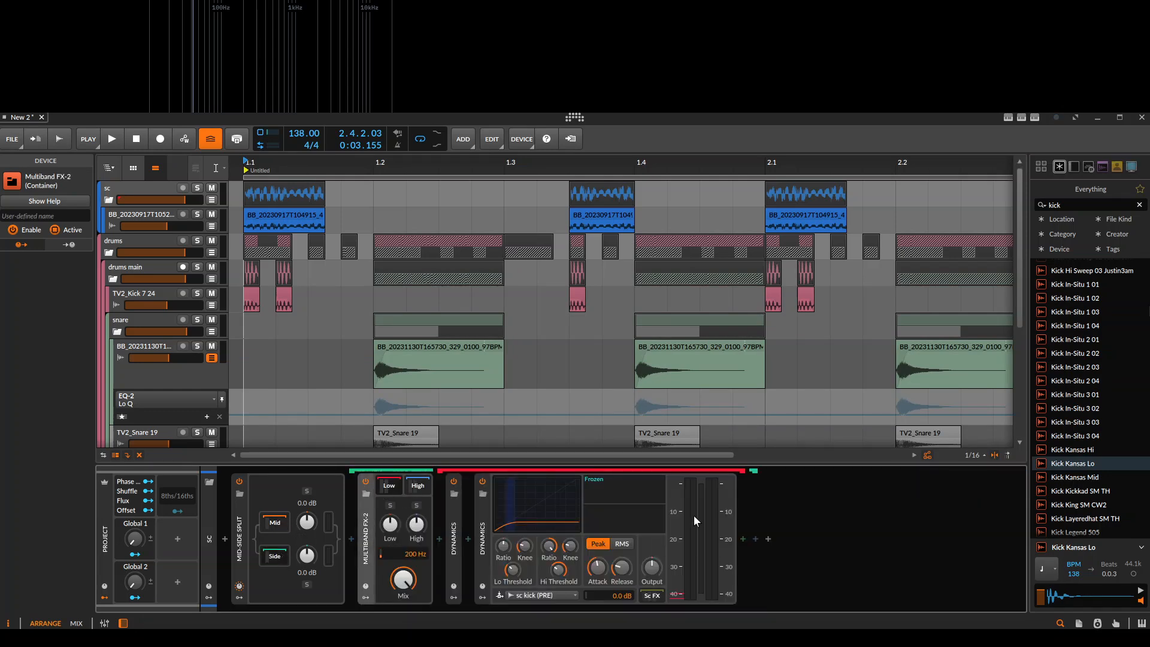
click(657, 595)
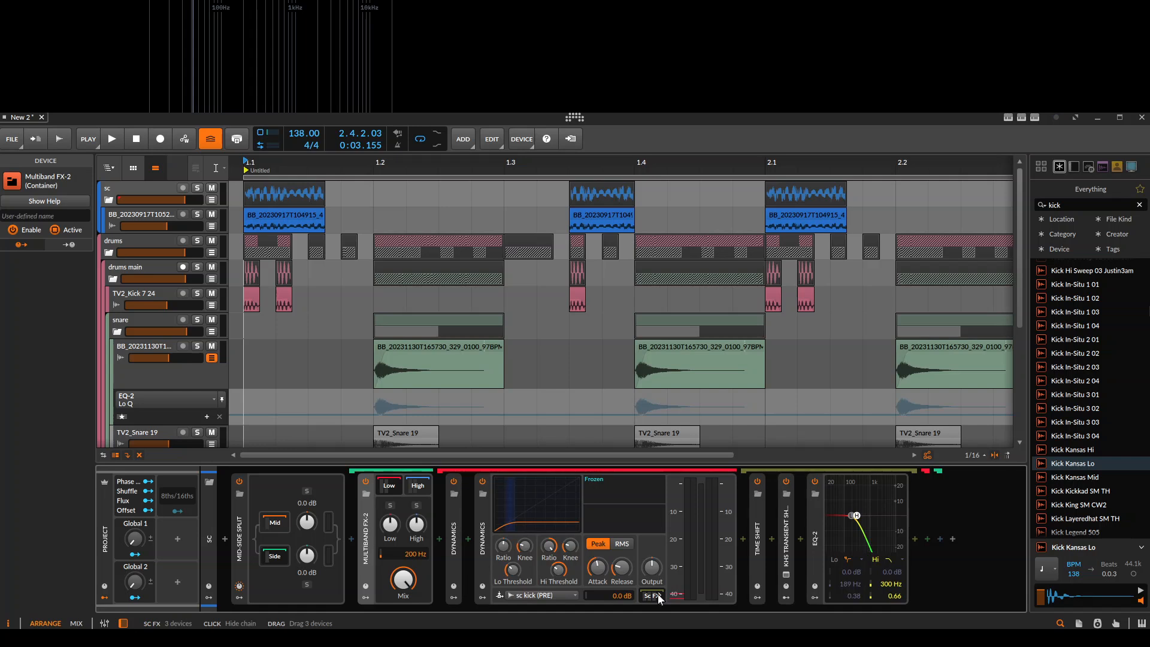
double_click(455, 535)
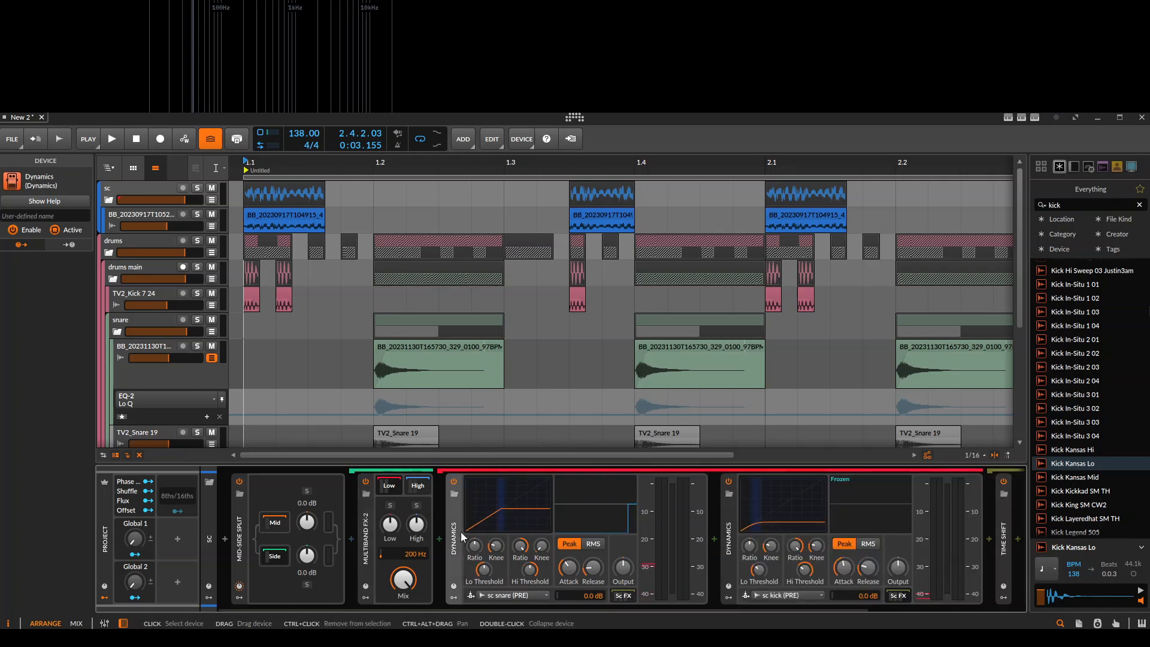
click(897, 596)
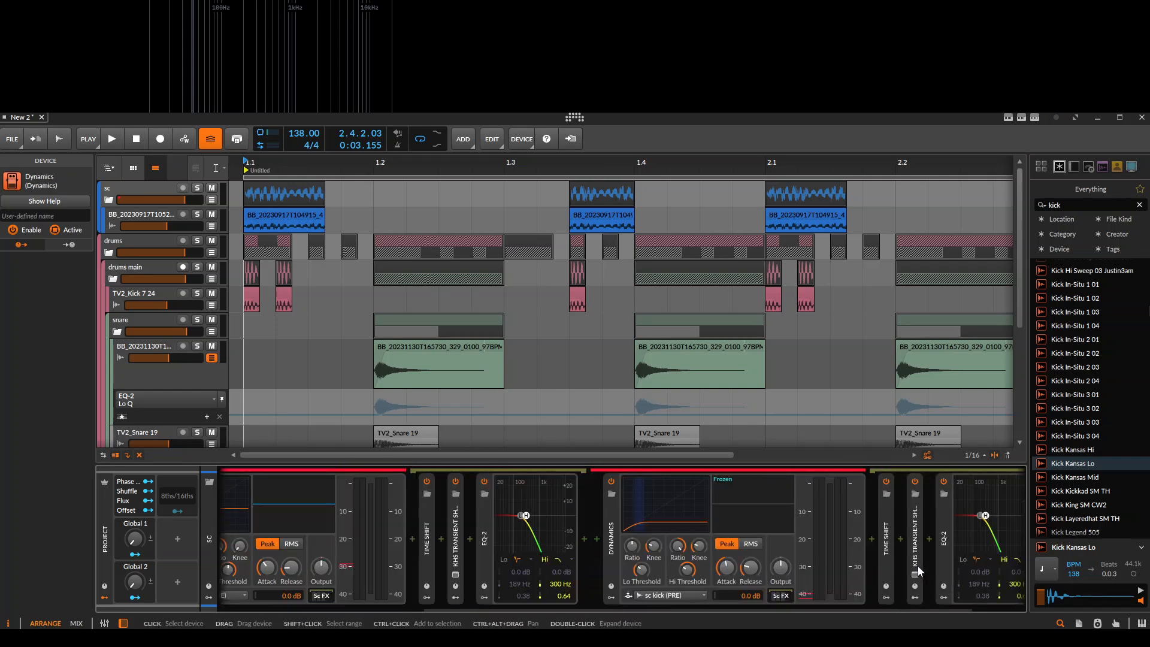
- Add a Mid-Side Split with Side soloed after EQ-2 in the Side chain's Low band snare sidechain FX, and collapse both devices
scroll(479, 543, left, 5)
click(273, 524)
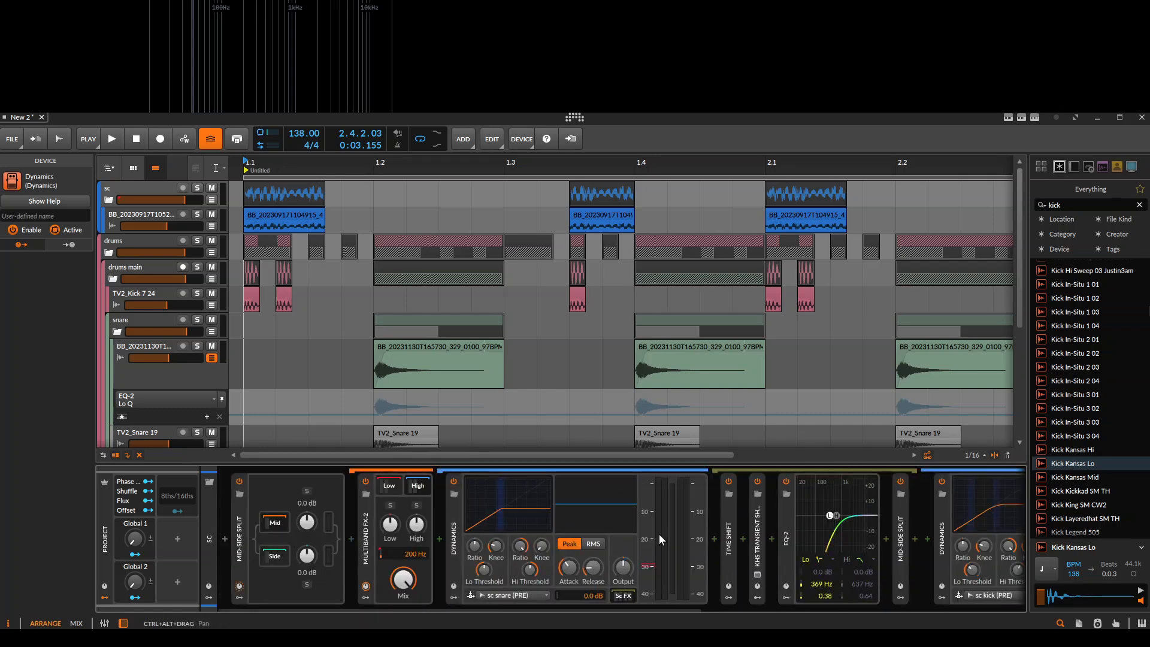
scroll(840, 542, right, 8)
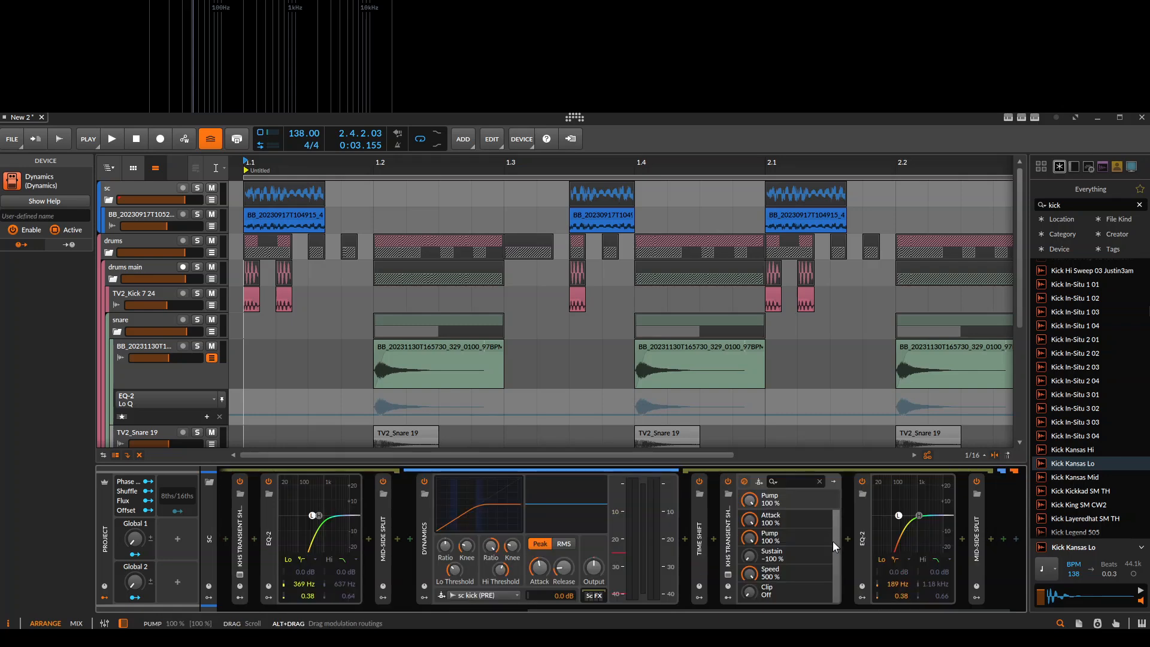
scroll(832, 541, left, 10)
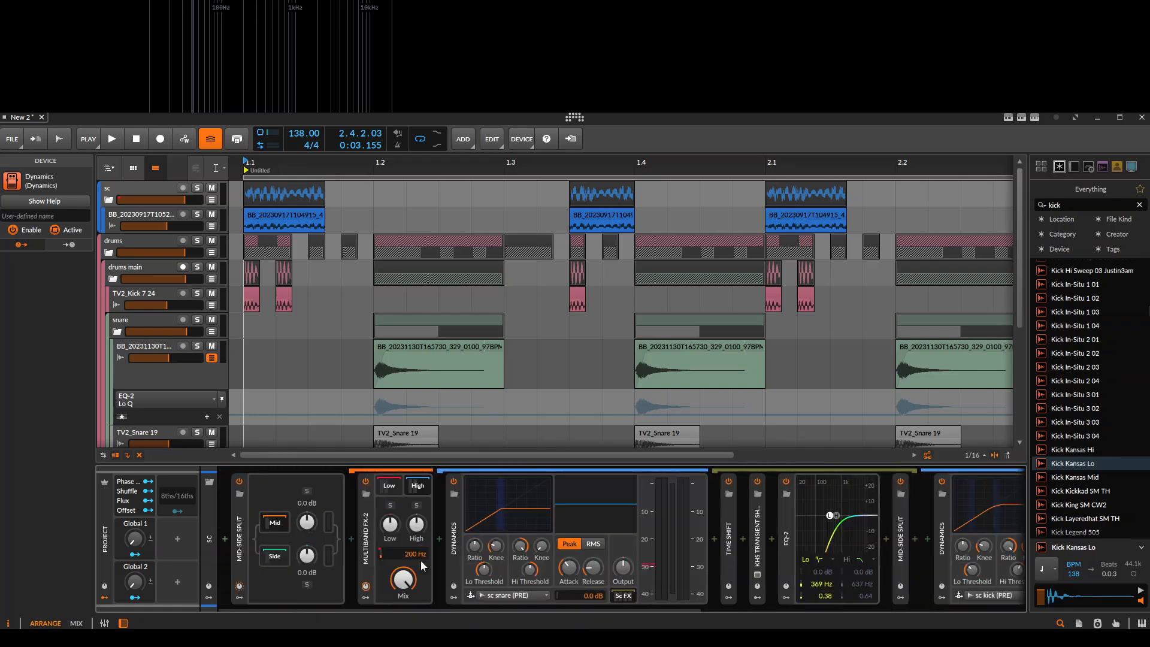
click(276, 556)
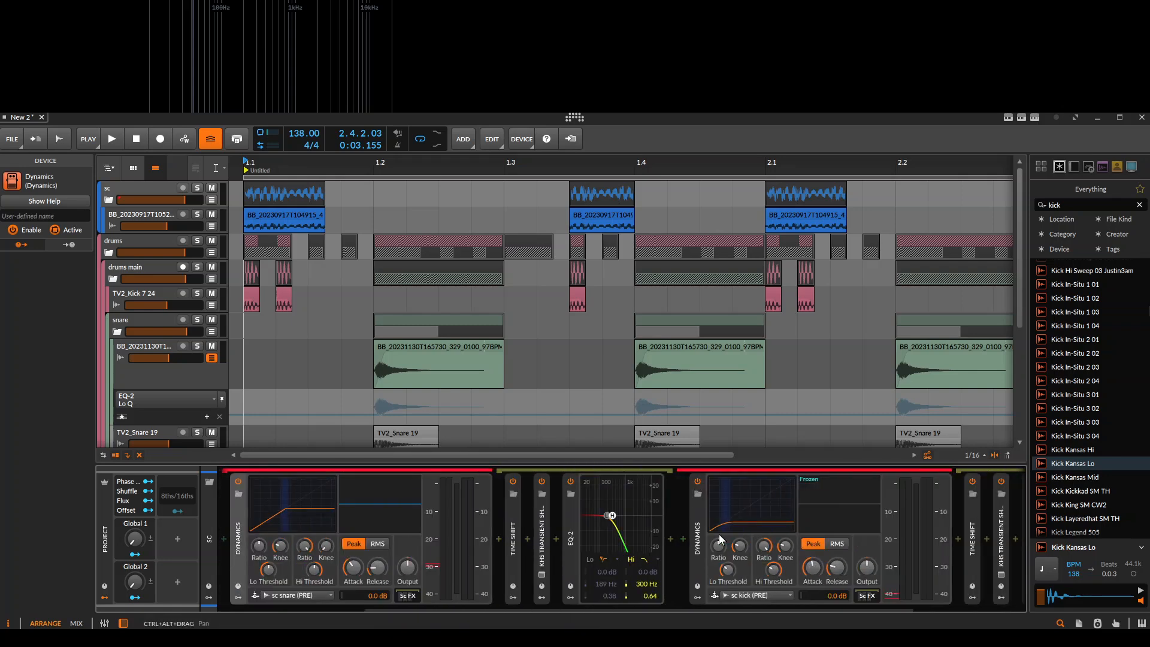
scroll(585, 546, right, 6)
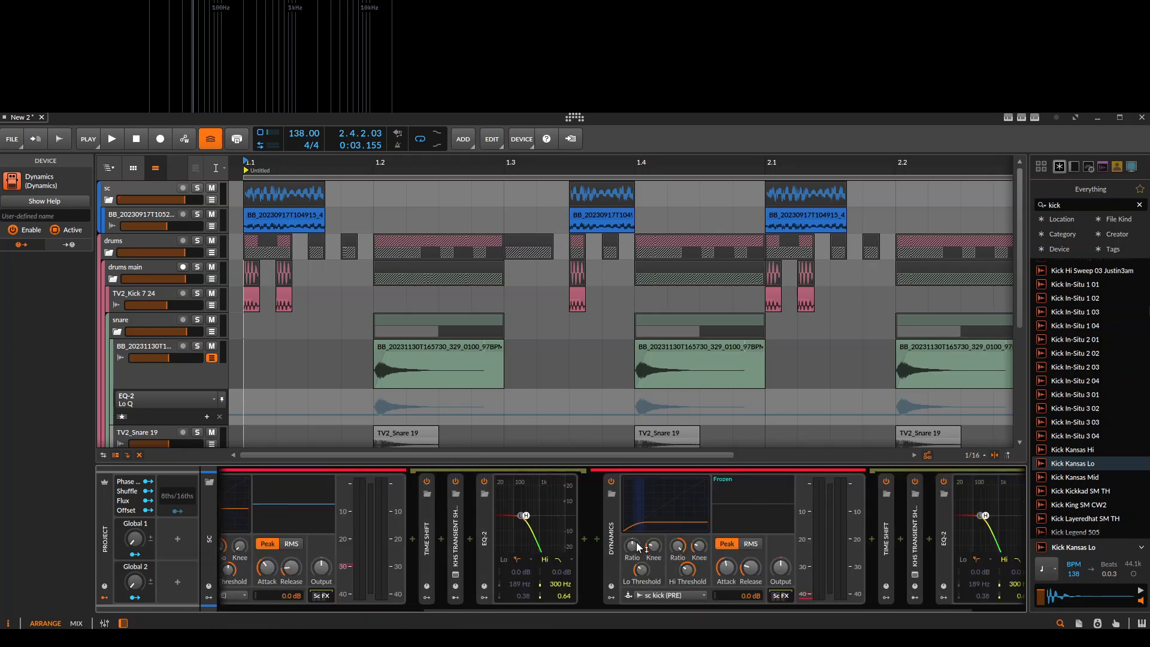
click(584, 540)
text(mid side)
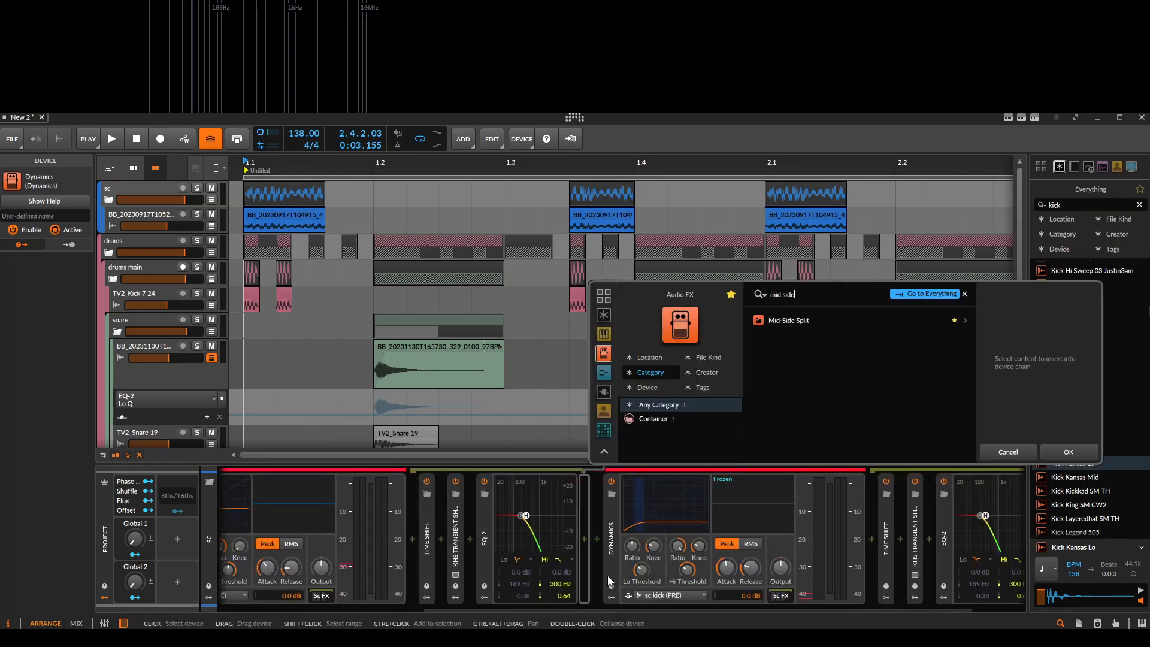
key(Return)
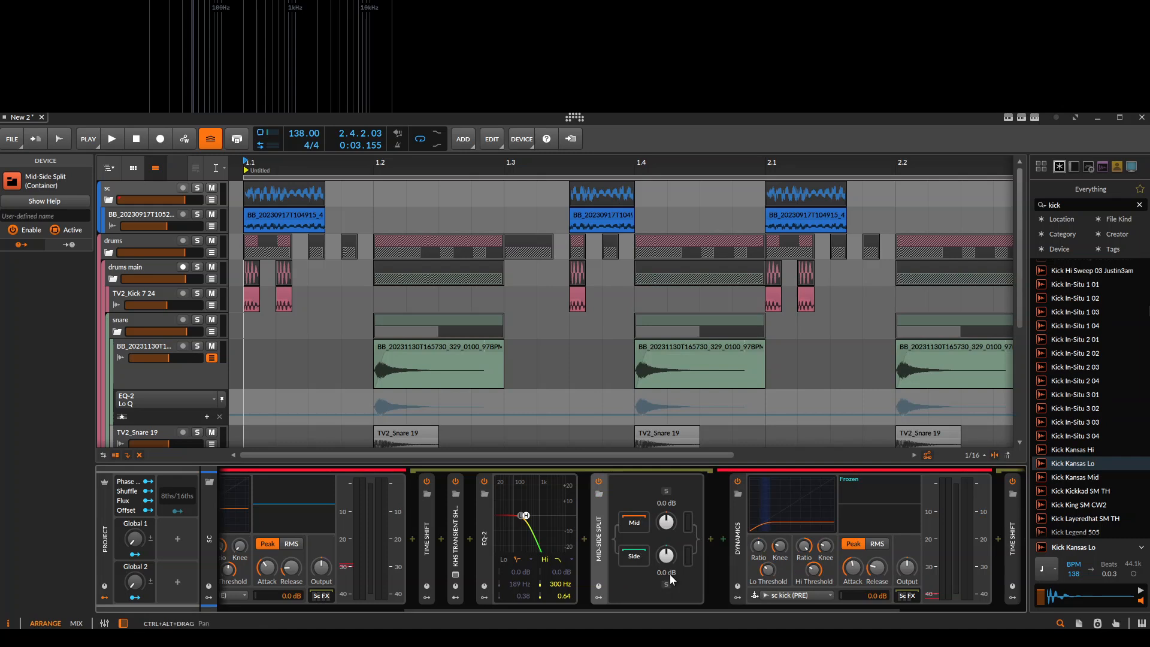
double_click(597, 531)
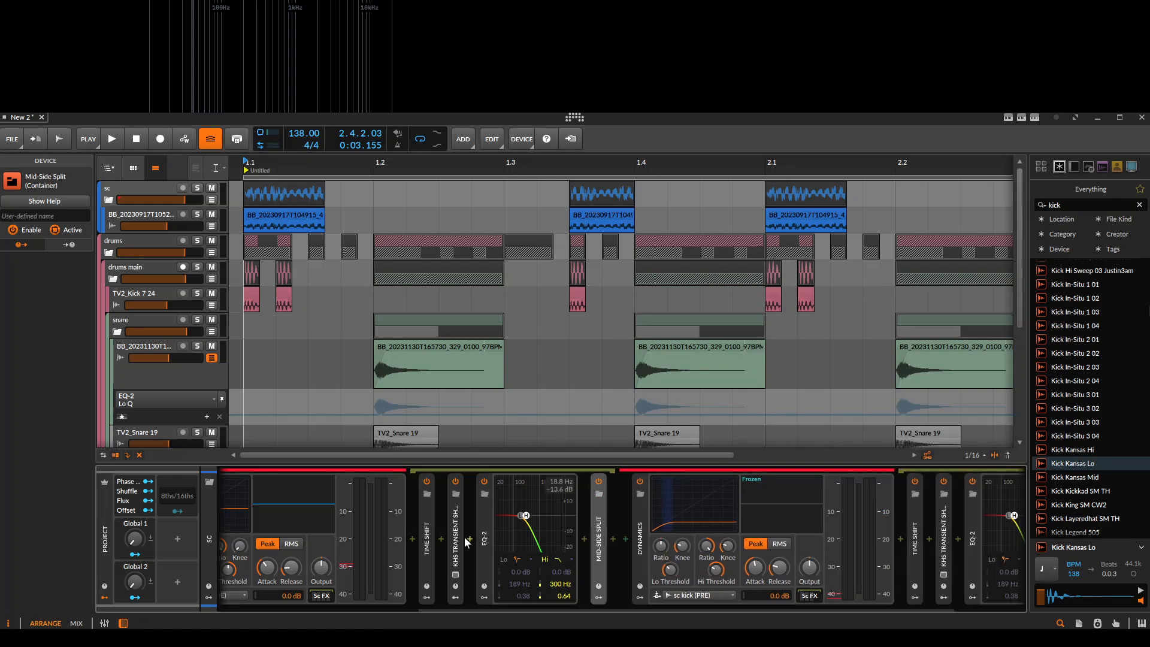
double_click(479, 535)
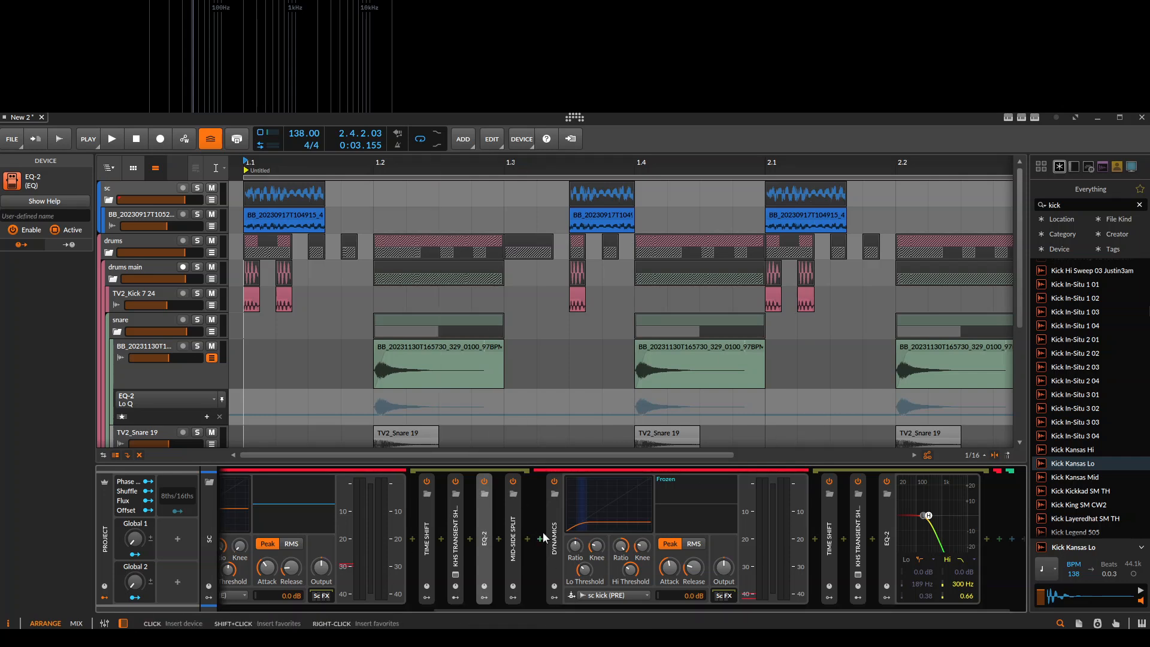
- Copy the snare sidechain's Mid-Side Split to after EQ-2 in the Low band kick Dynamics' sidechain FX chain
click(513, 553)
drag(485, 558, 964, 518)
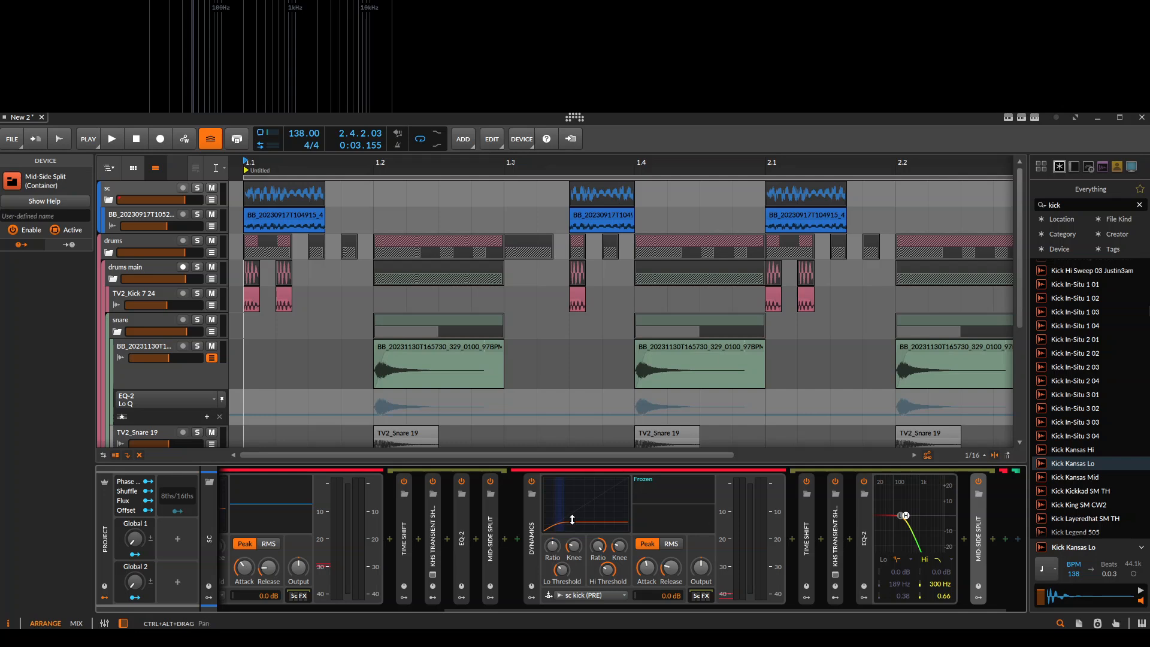
- Collapse both Dynamics devices in the Side chain's Low band and hide the Side chain
scroll(580, 527, left, 2)
double_click(661, 531)
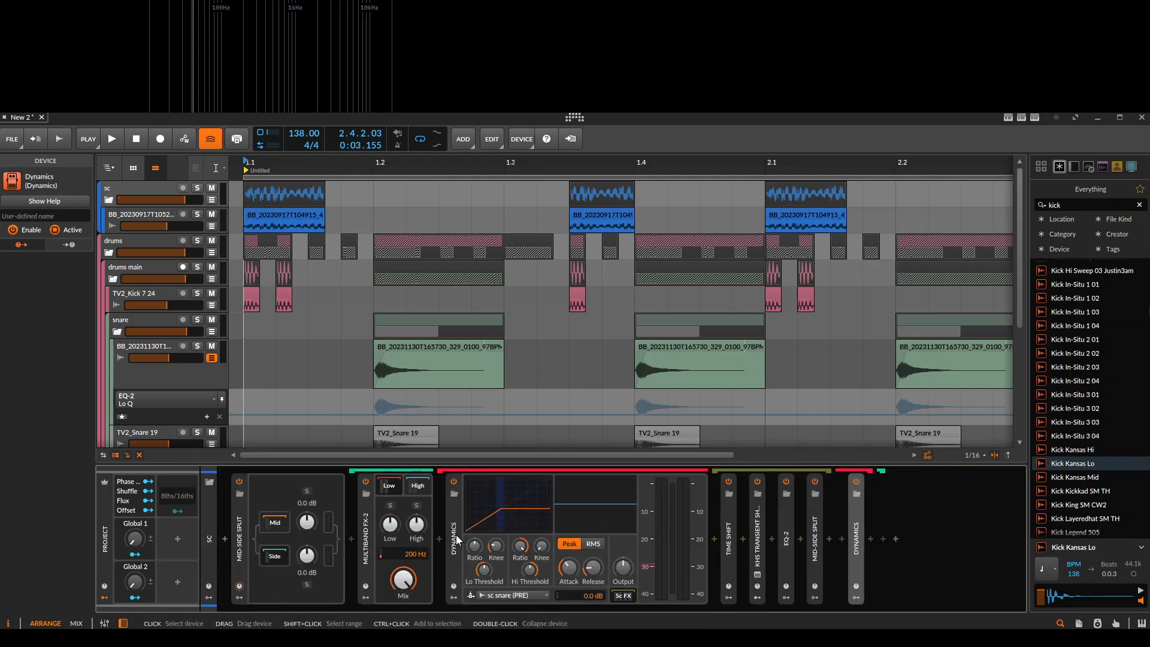
double_click(456, 537)
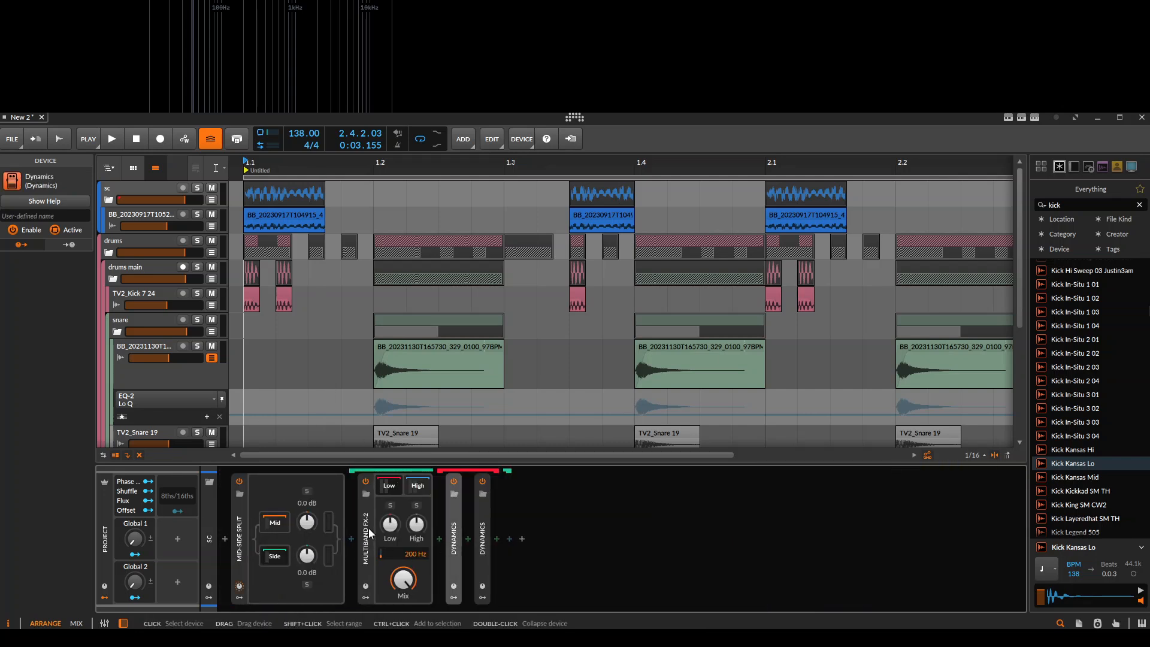
click(274, 557)
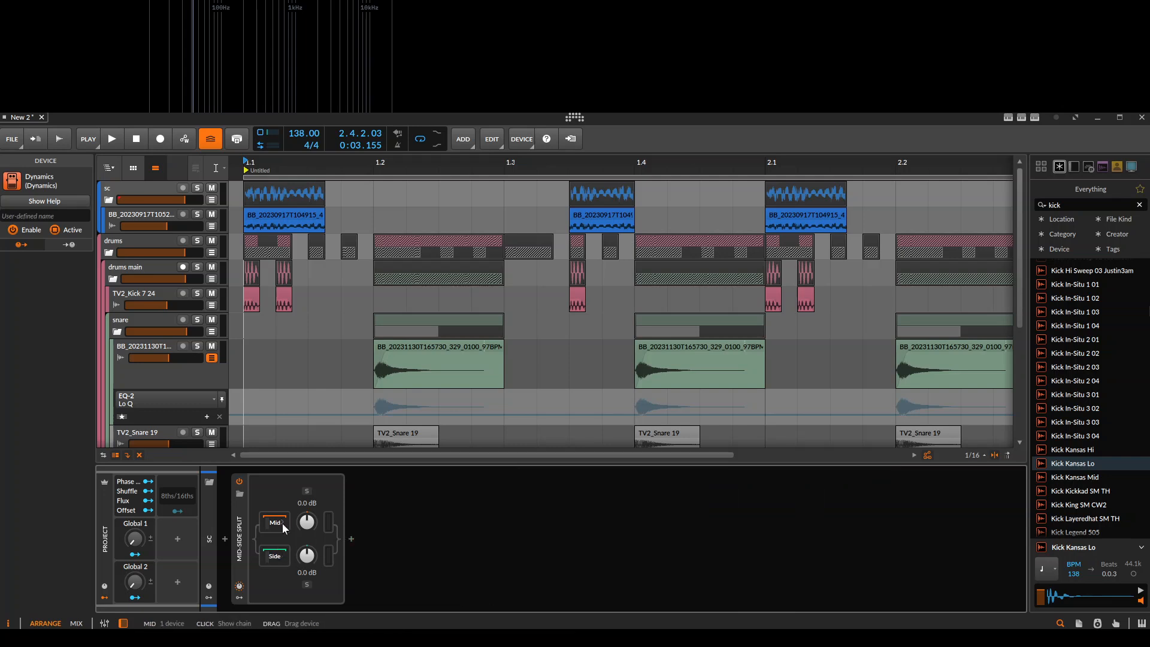
click(279, 525)
double_click(364, 538)
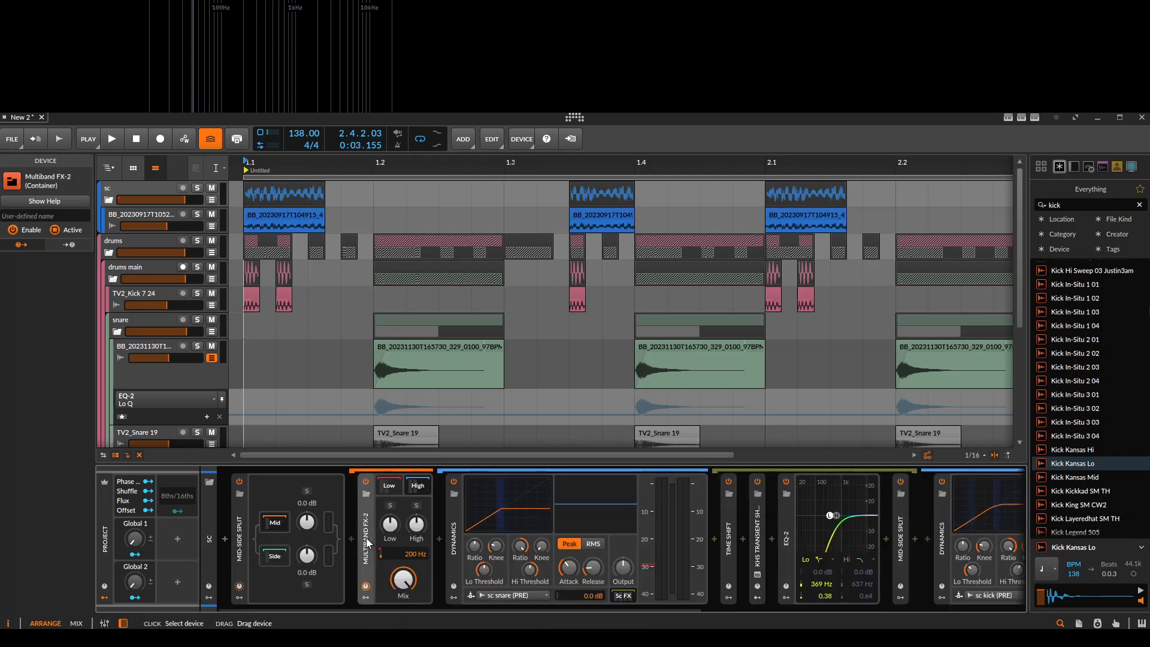
double_click(365, 543)
double_click(365, 543)
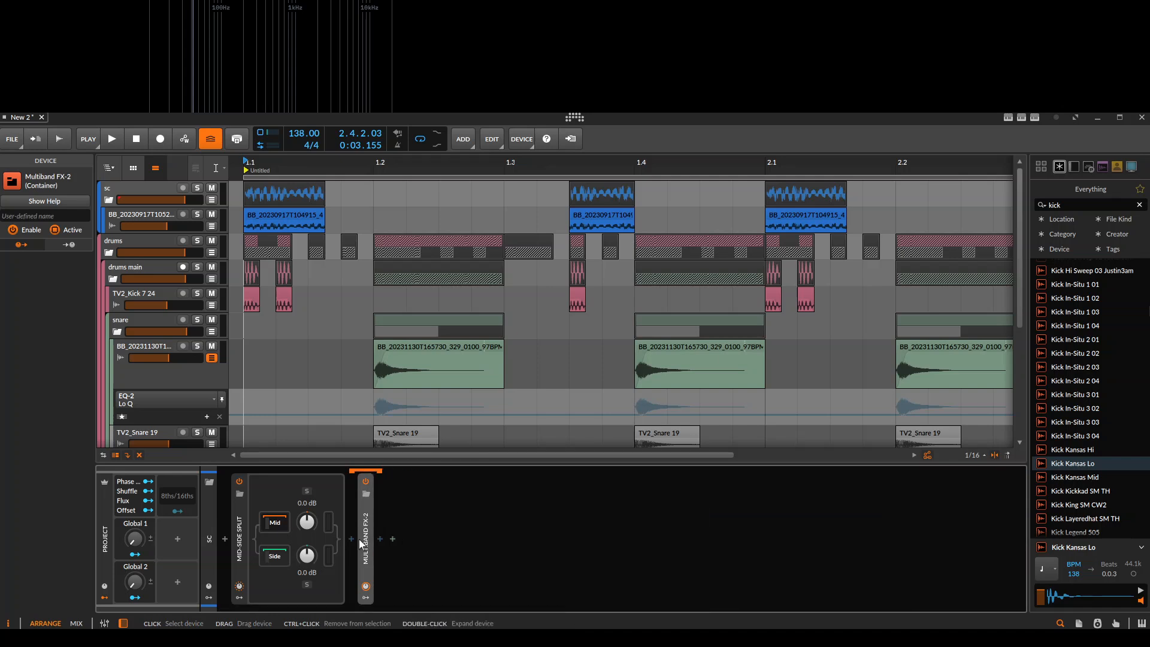
- Move the Side chain's Multiband FX-2 out into the sc group's main device chain and delete the outer Mid-Side Split
click(281, 557)
click(366, 543)
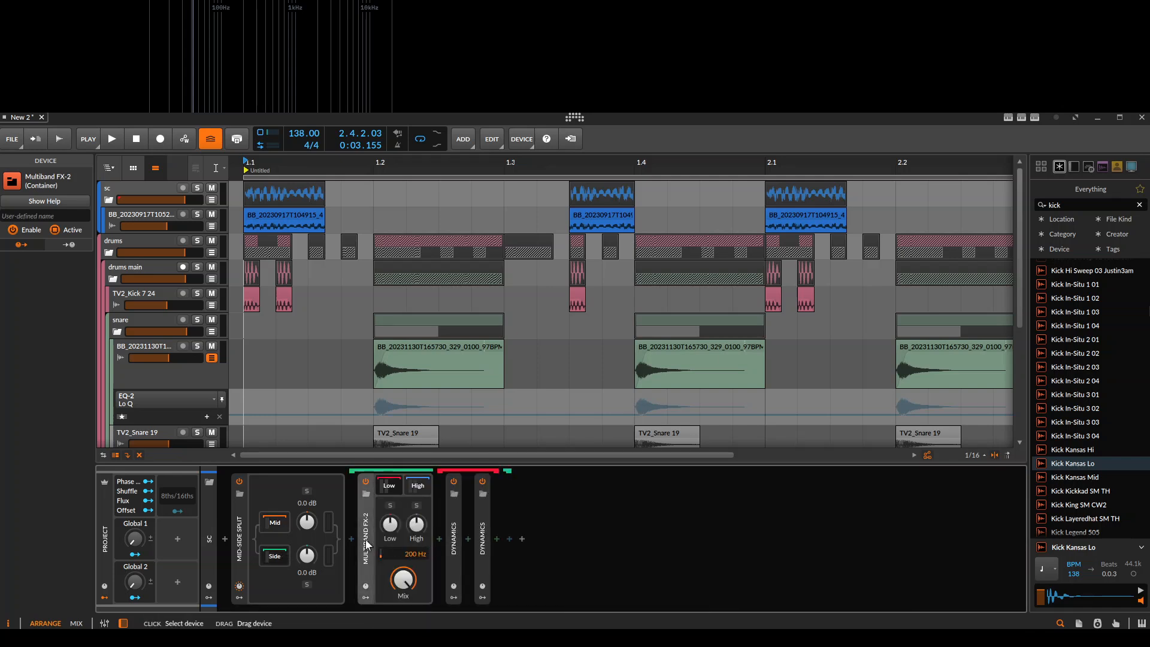
click(241, 536)
click(366, 550)
click(243, 527)
key(Delete)
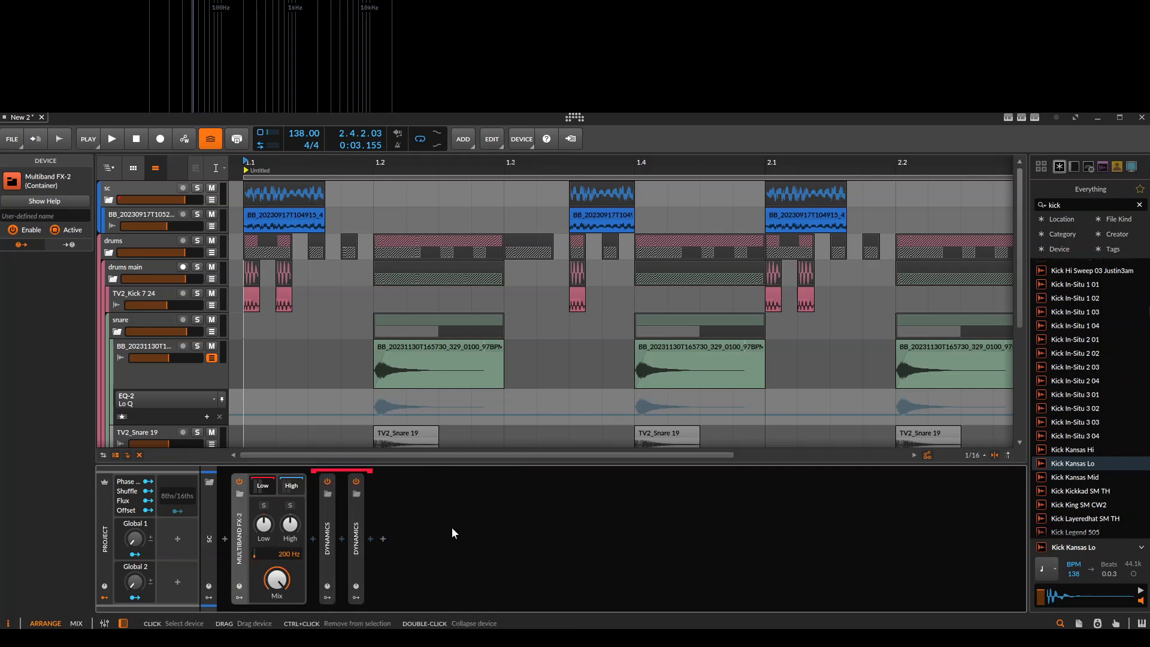
- Show the Low band, expand its snare Dynamics and inspect the Mid-Side Split in its sidechain FX chain
click(260, 486)
click(258, 485)
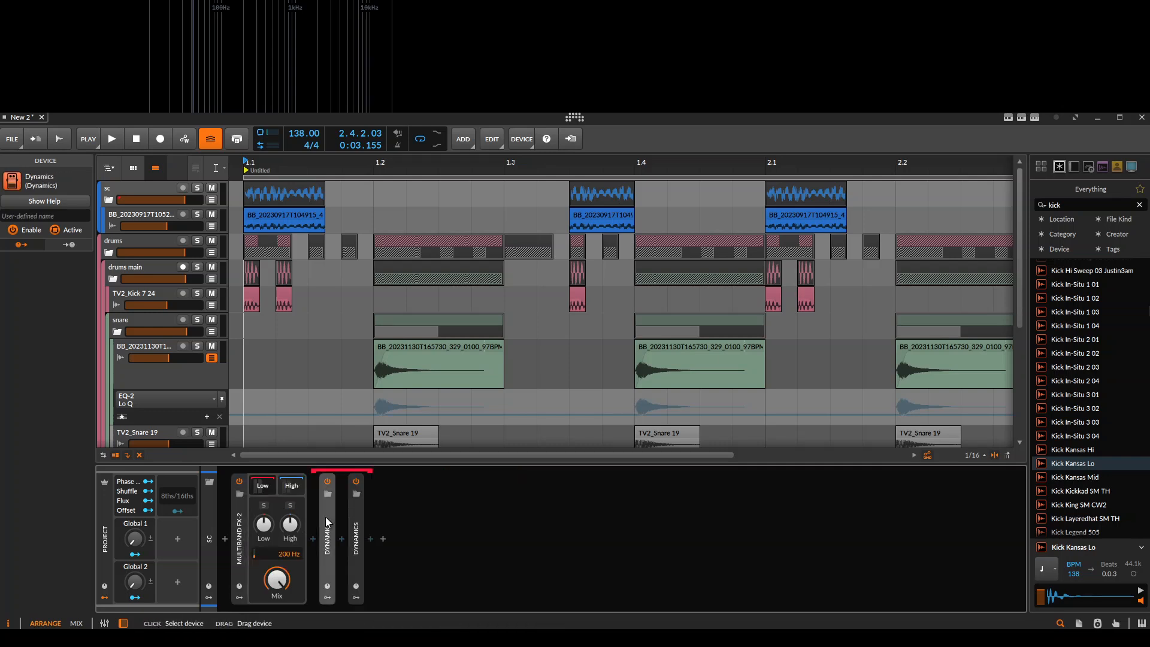
double_click(325, 517)
click(689, 526)
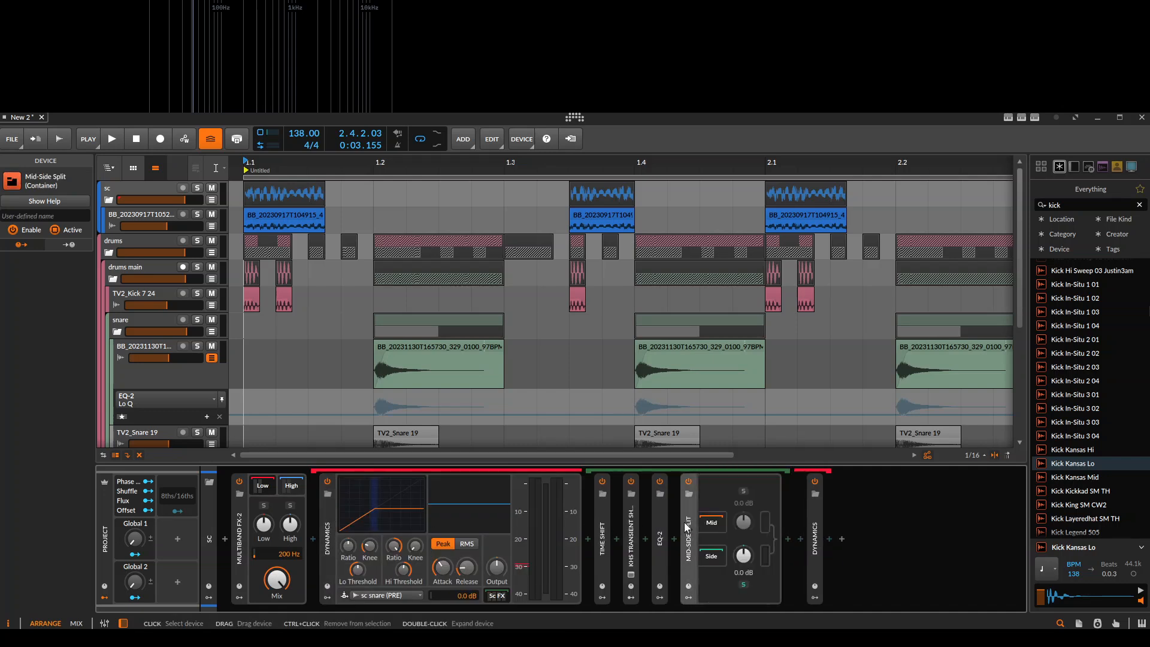
- Show the High band, open the snare Dynamics' sidechain FX chain and solo Side in its Mid-Side Split
click(291, 485)
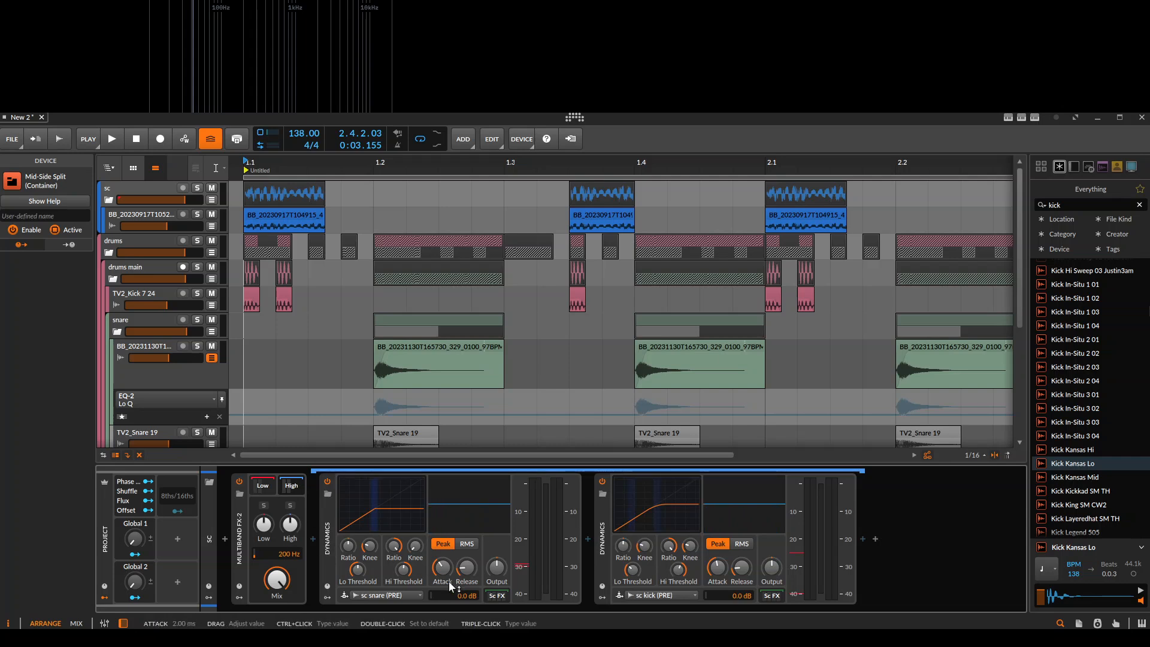
click(497, 595)
scroll(778, 527, right, 3)
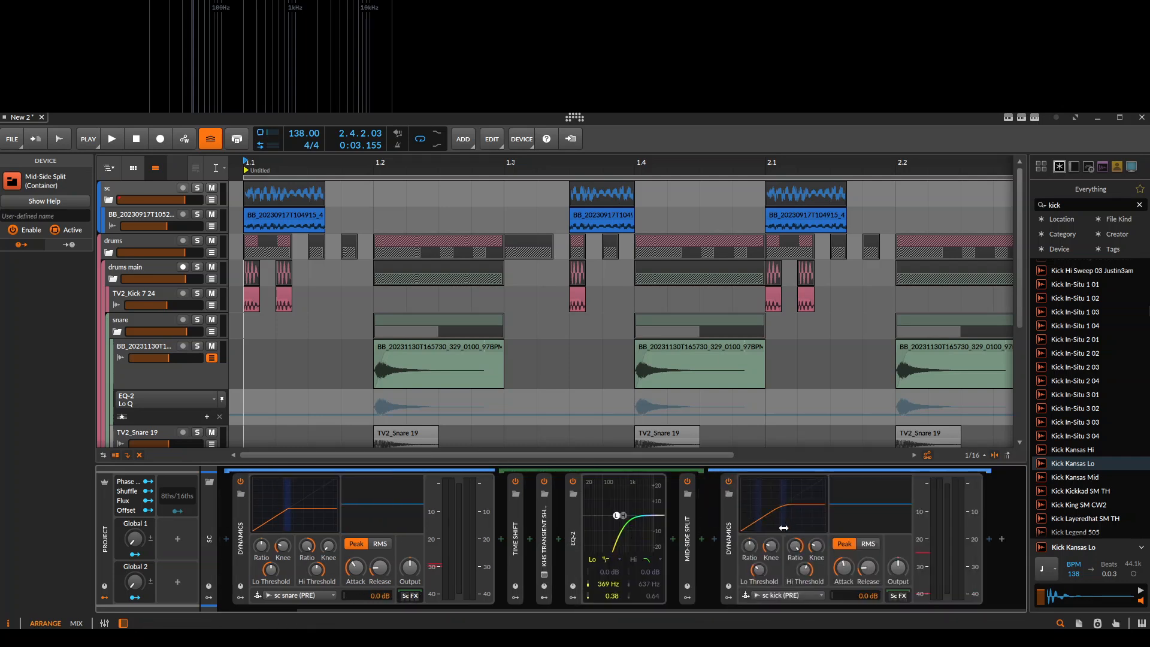
double_click(689, 515)
scroll(688, 512, right, 2)
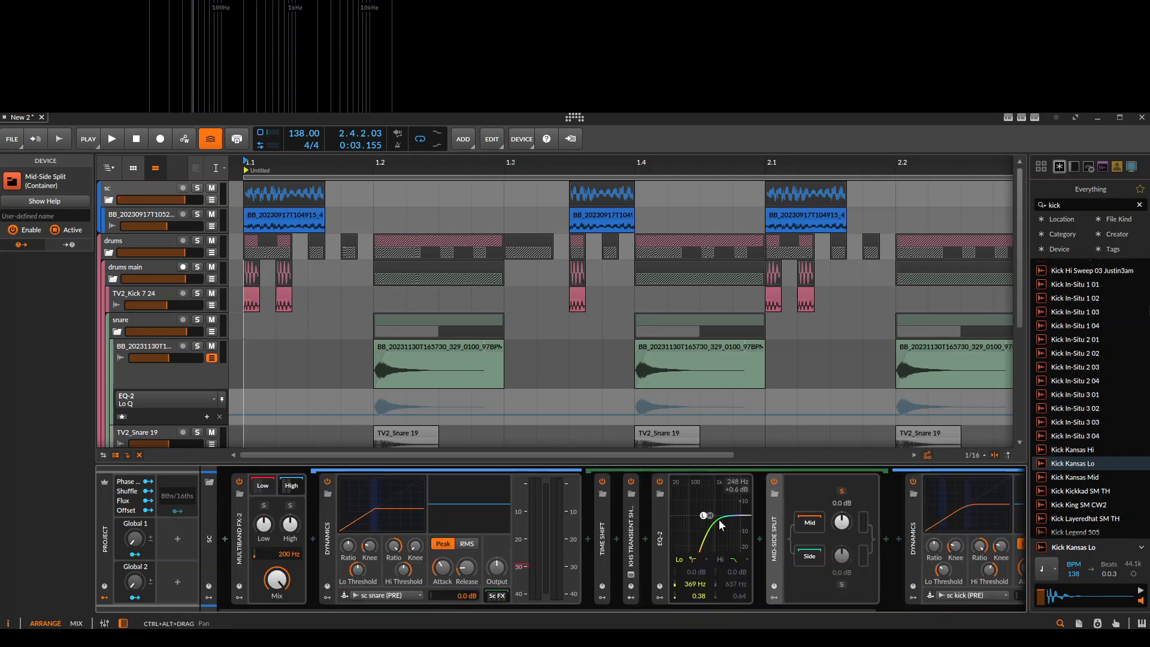
- Open the High band kick Dynamics' sidechain FX chain and solo Side in its Mid-Side Split
click(898, 595)
scroll(853, 518, right, 4)
scroll(853, 519, right, 2)
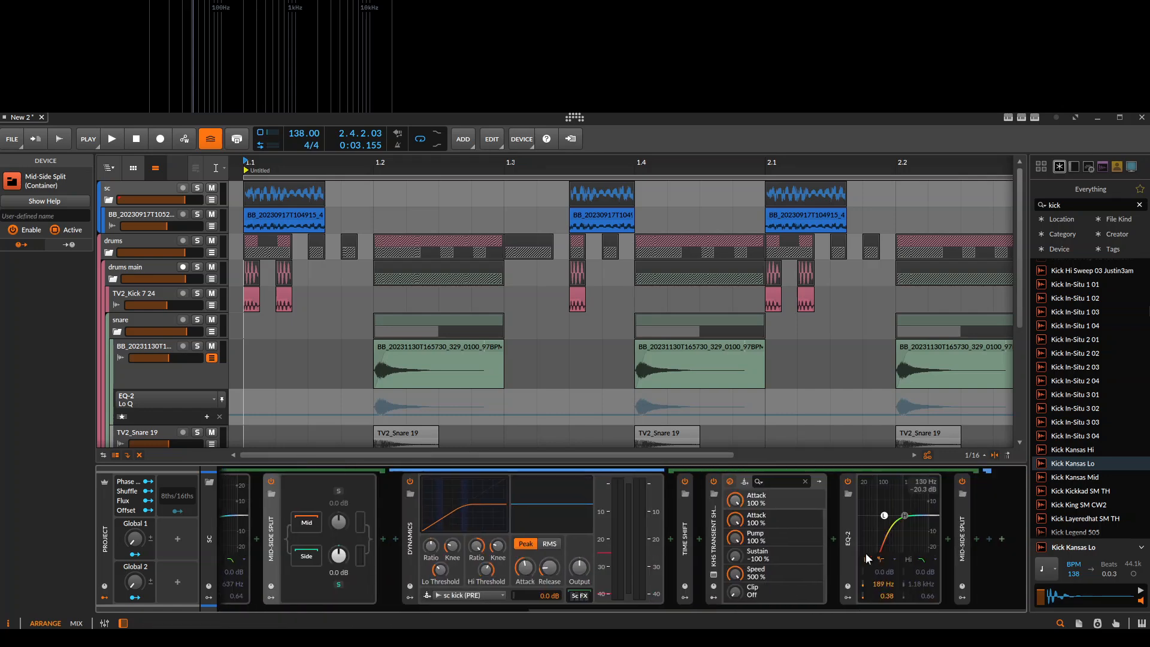
scroll(899, 599, right, 2)
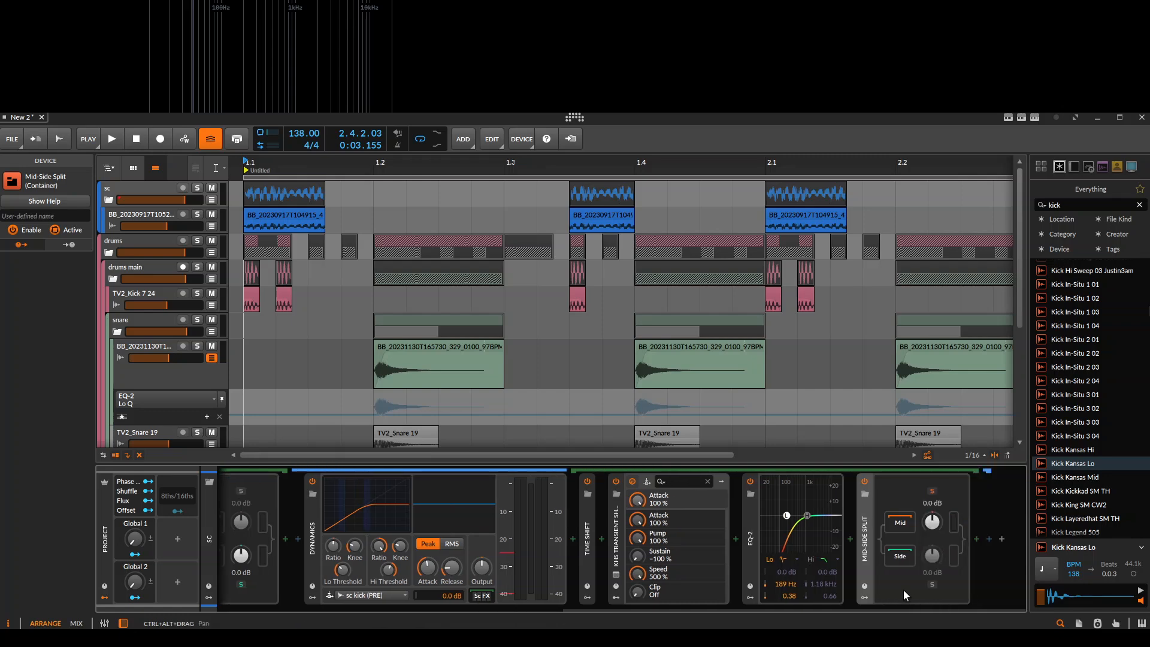
click(932, 584)
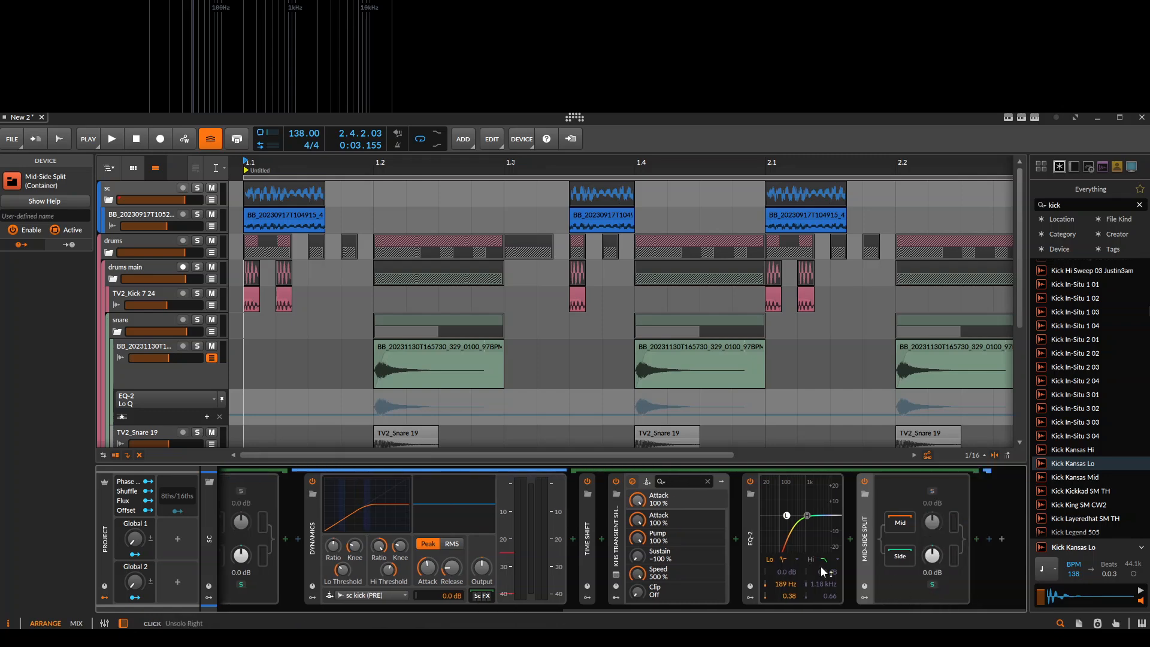
- Collapse the snare and kick Dynamics devices in the High band
scroll(886, 573, left, 11)
double_click(326, 519)
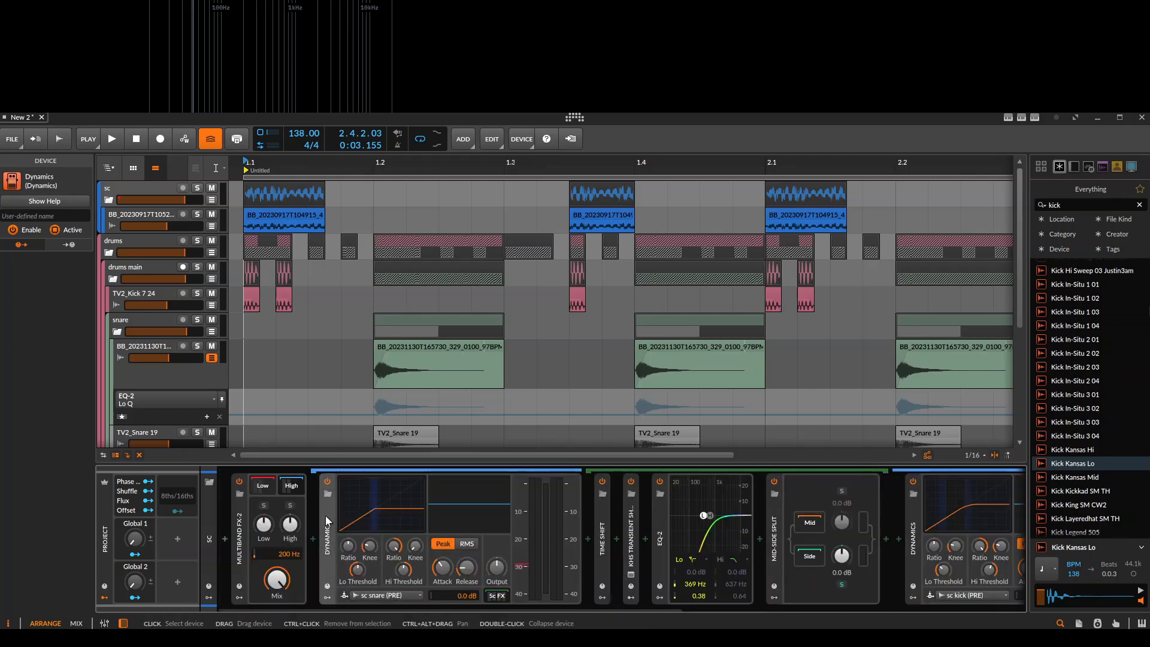
double_click(358, 535)
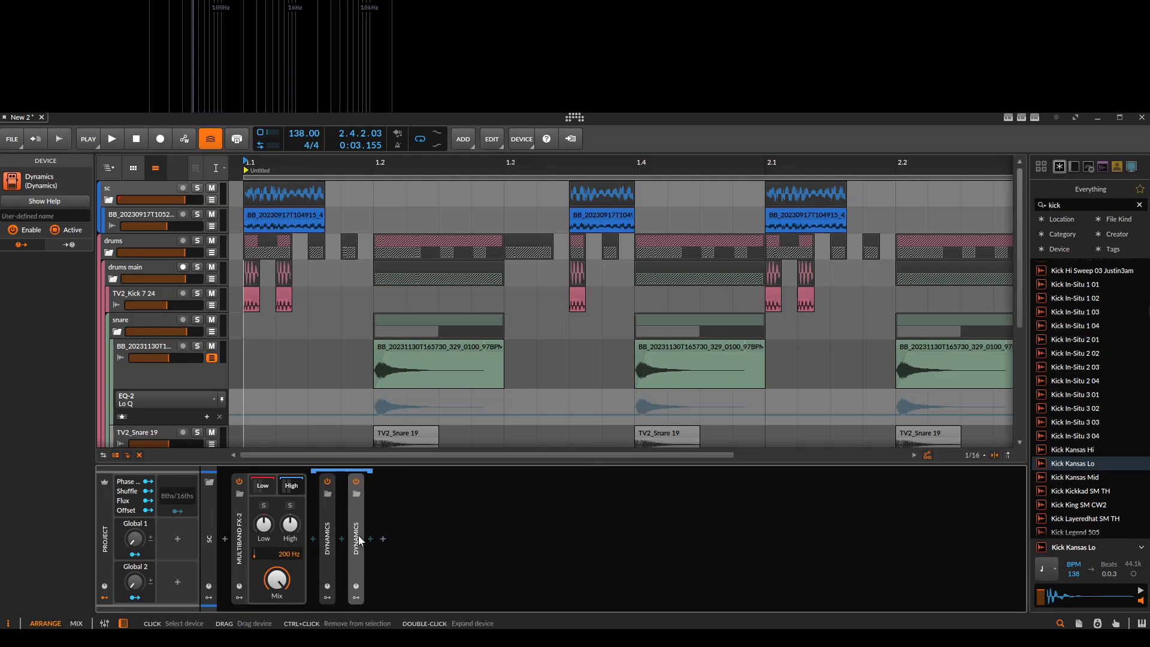
- Insert a Mid-Side Split before the High band's Dynamics devices and move both of them into its Mid chain
ctrl+click(327, 533)
click(315, 540)
text(mid side)
key(Return)
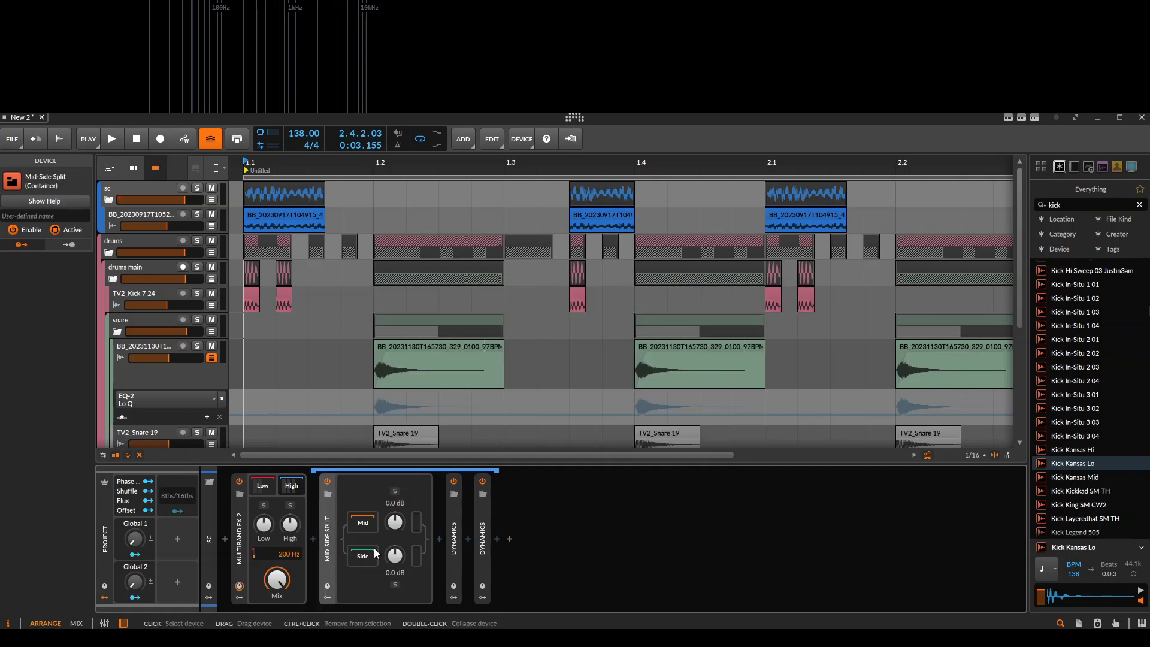
mouse_move(455, 535)
mouse_down()
mouse_move(363, 522)
mouse_move(367, 561)
mouse_move(357, 523)
mouse_up()
click(357, 524)
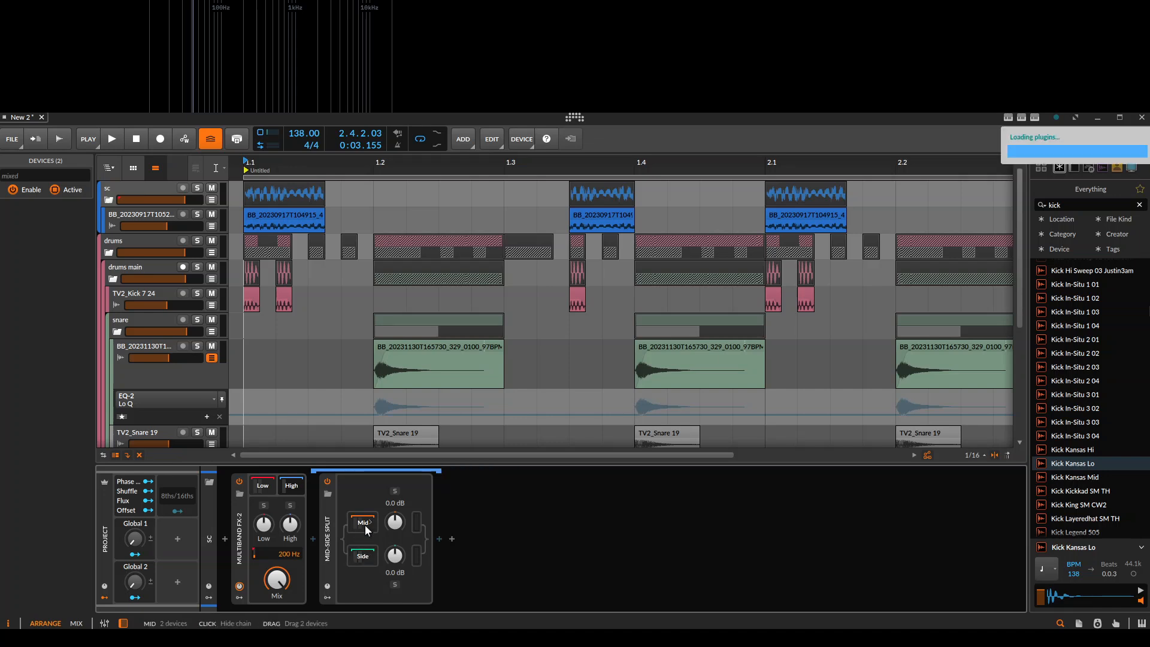
- Expand both Dynamics in the Mid chain, solo Mid in the snare sidechain's Mid-Side Split and open the kick's sidechain FX chain
double_click(455, 542)
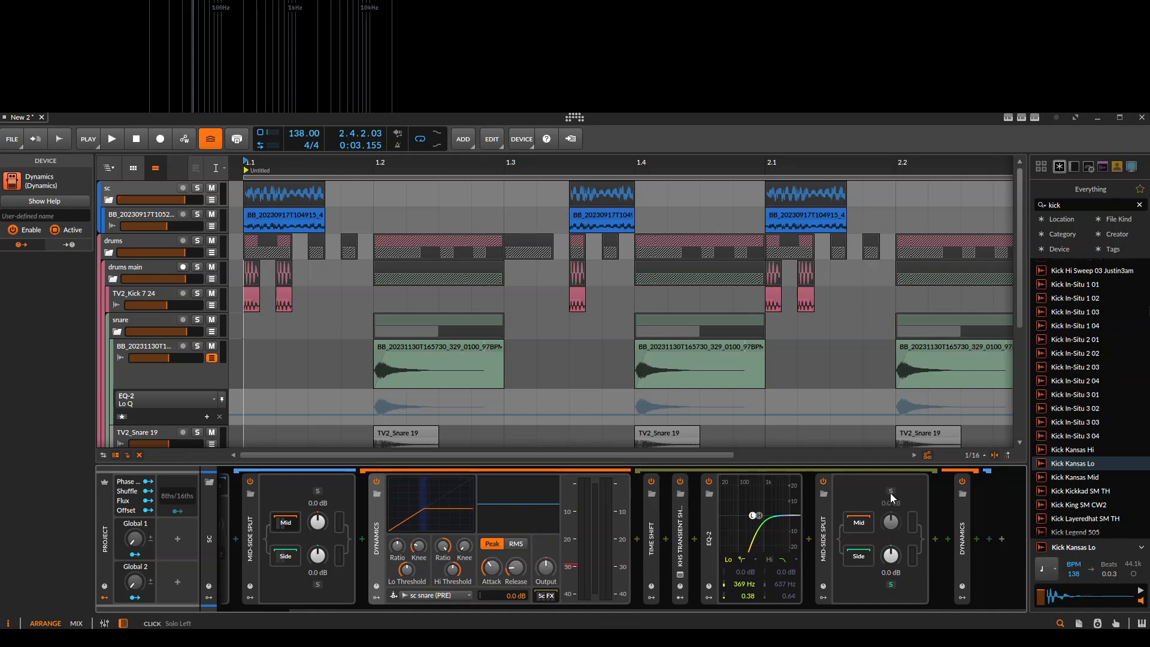
double_click(964, 525)
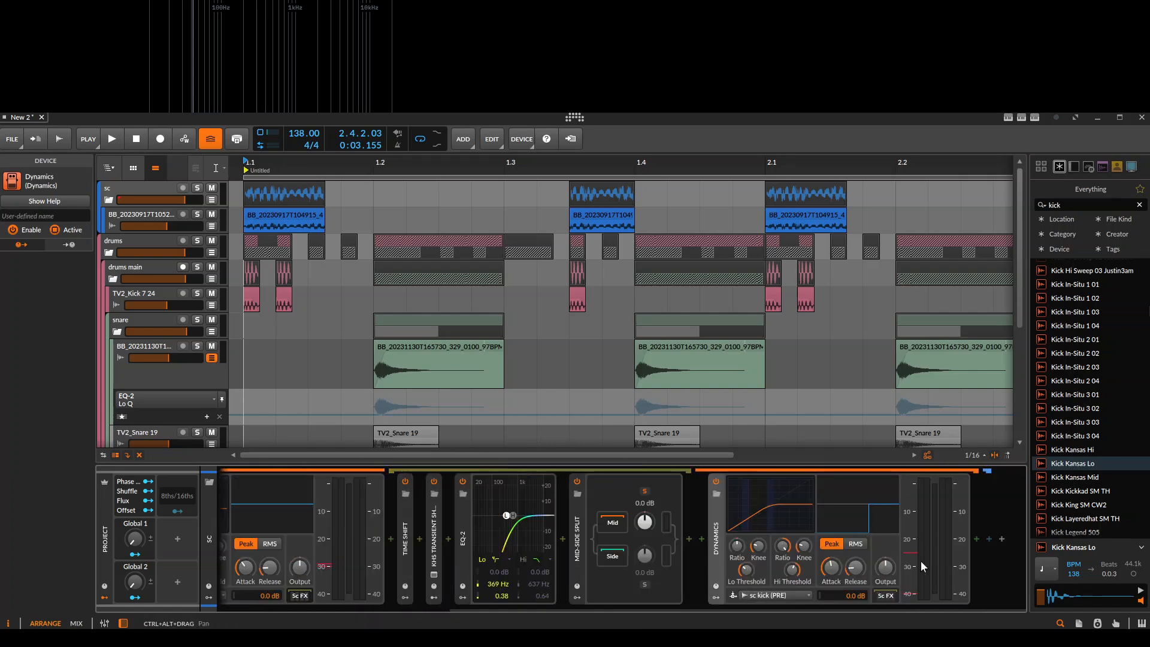
click(888, 596)
scroll(888, 590, down, 4)
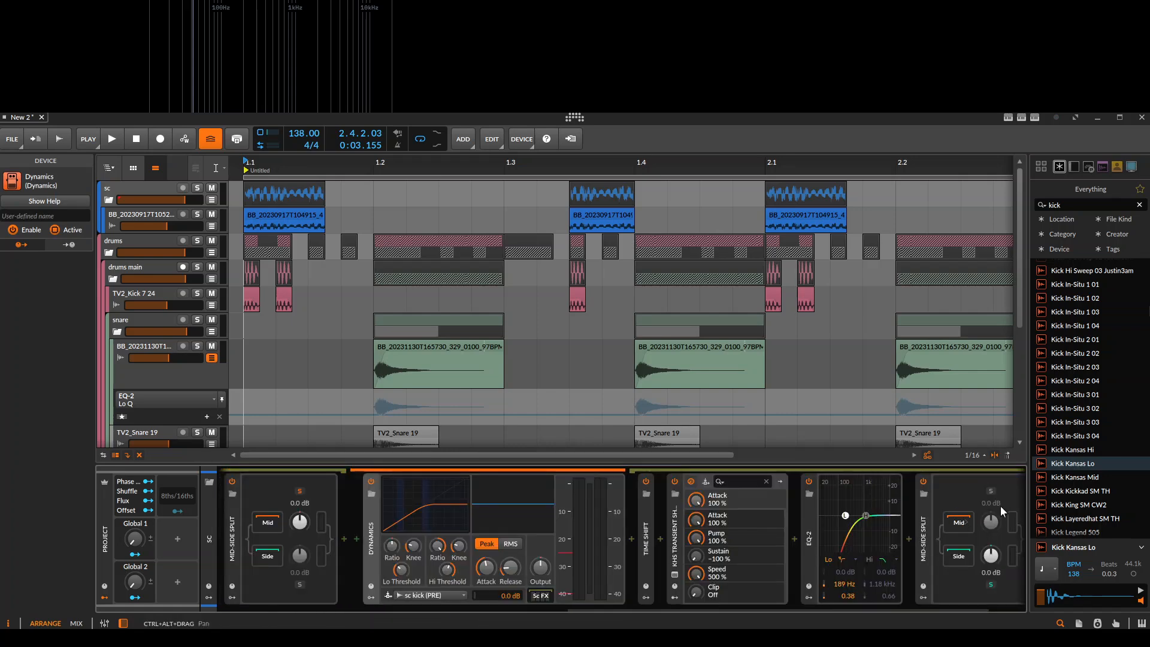
scroll(671, 574, up, 10)
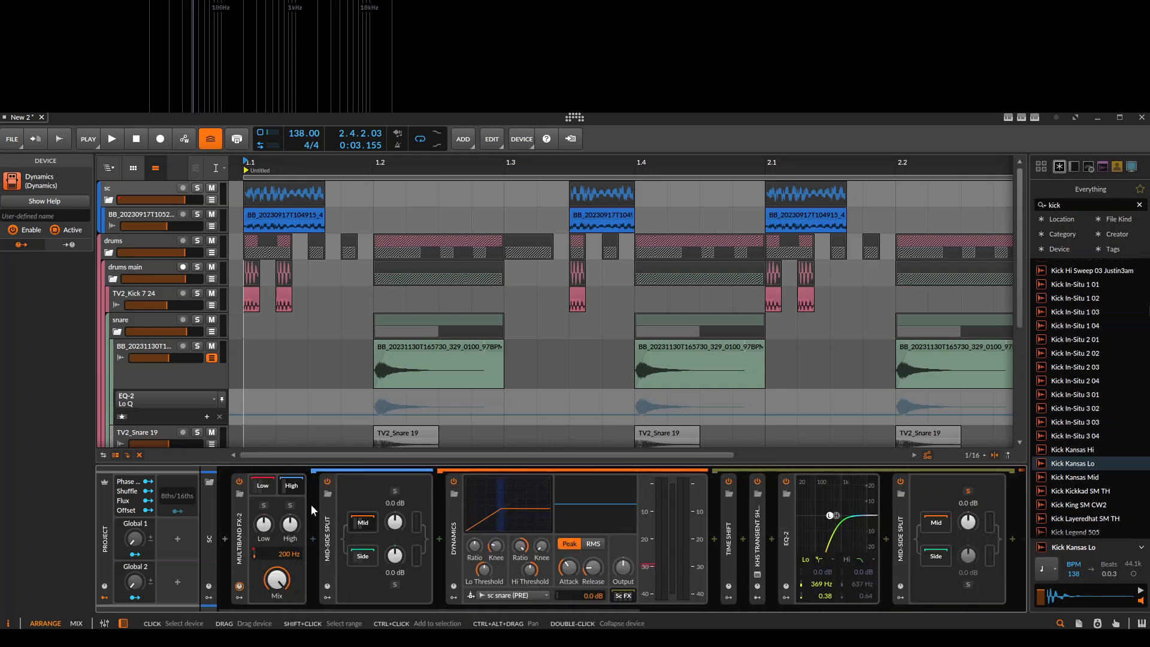
click(300, 486)
click(300, 486)
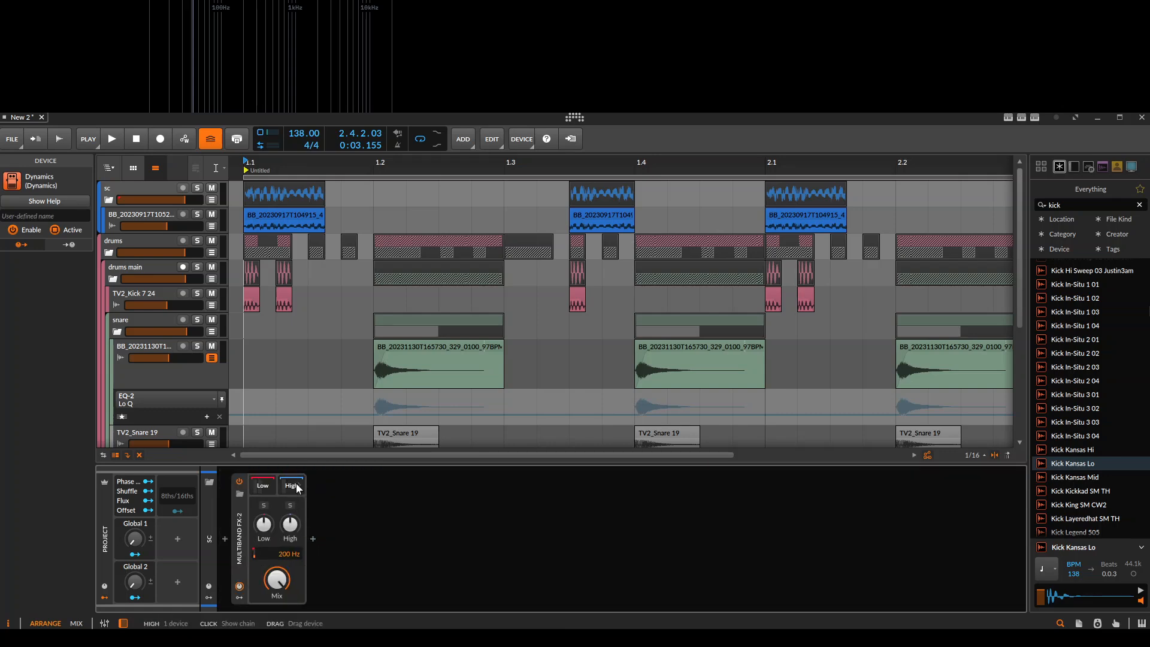
double_click(327, 550)
double_click(329, 512)
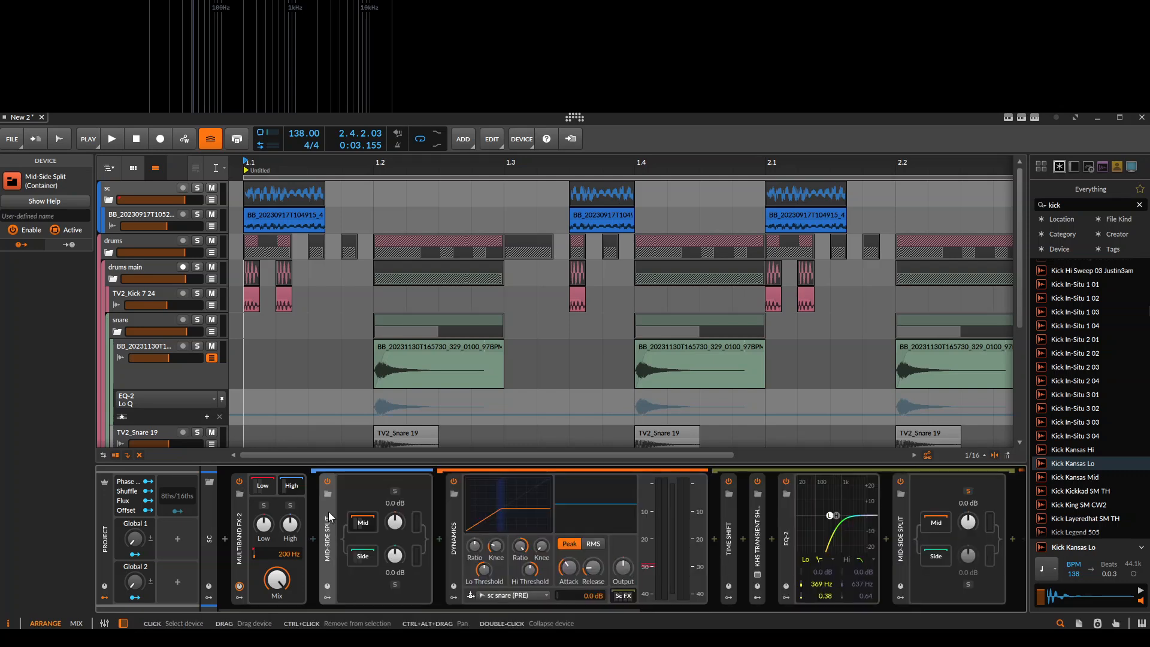
- Delete the Mid-Side Split from the sidechain FX chain of the Low band's snare Dynamics
click(377, 552)
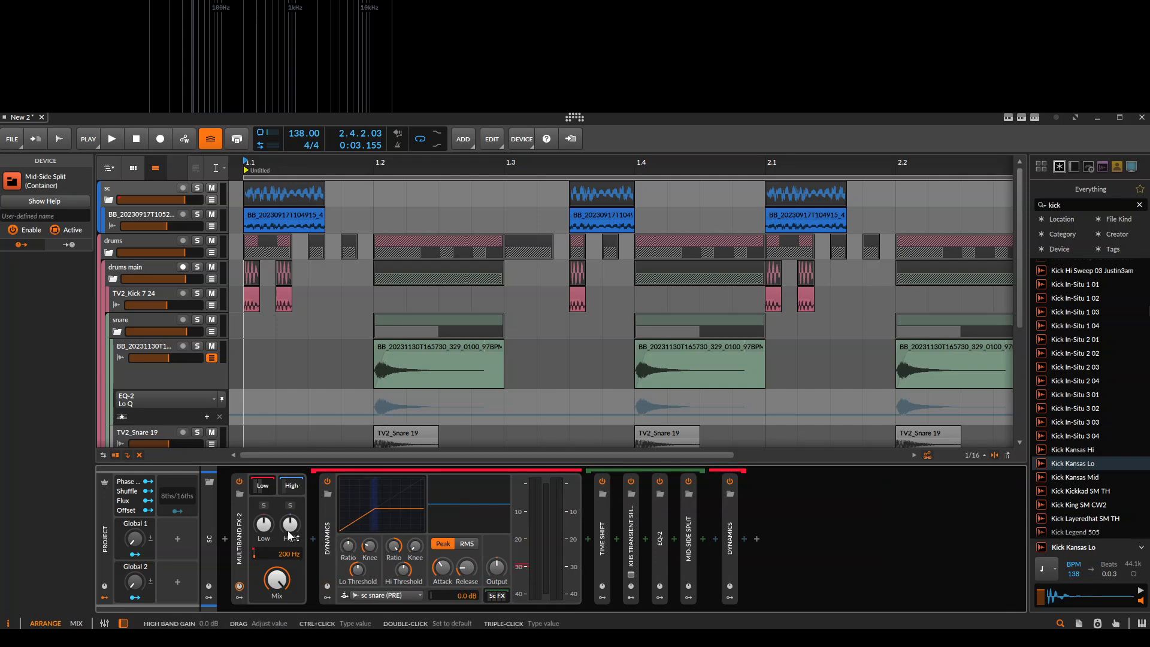
click(689, 510)
key(Delete)
- Expand the Low band's kick Dynamics, delete the Mid-Side Split from its sidechain FX chain and collapse the snare Dynamics
double_click(700, 503)
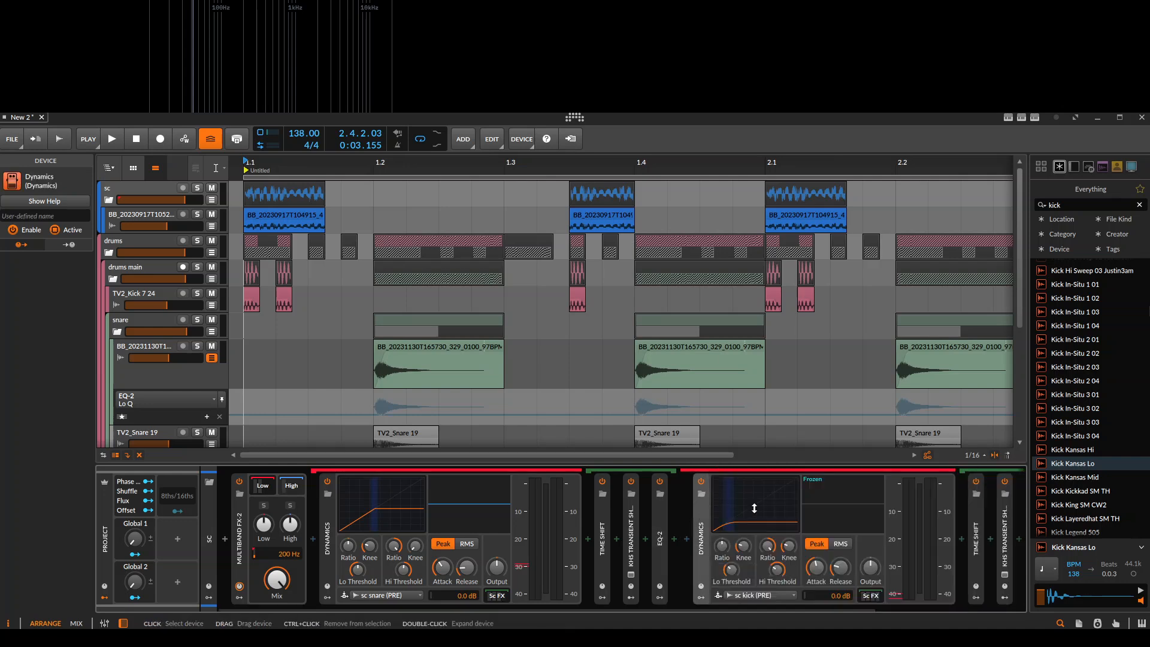
scroll(731, 504, right, 3)
click(961, 525)
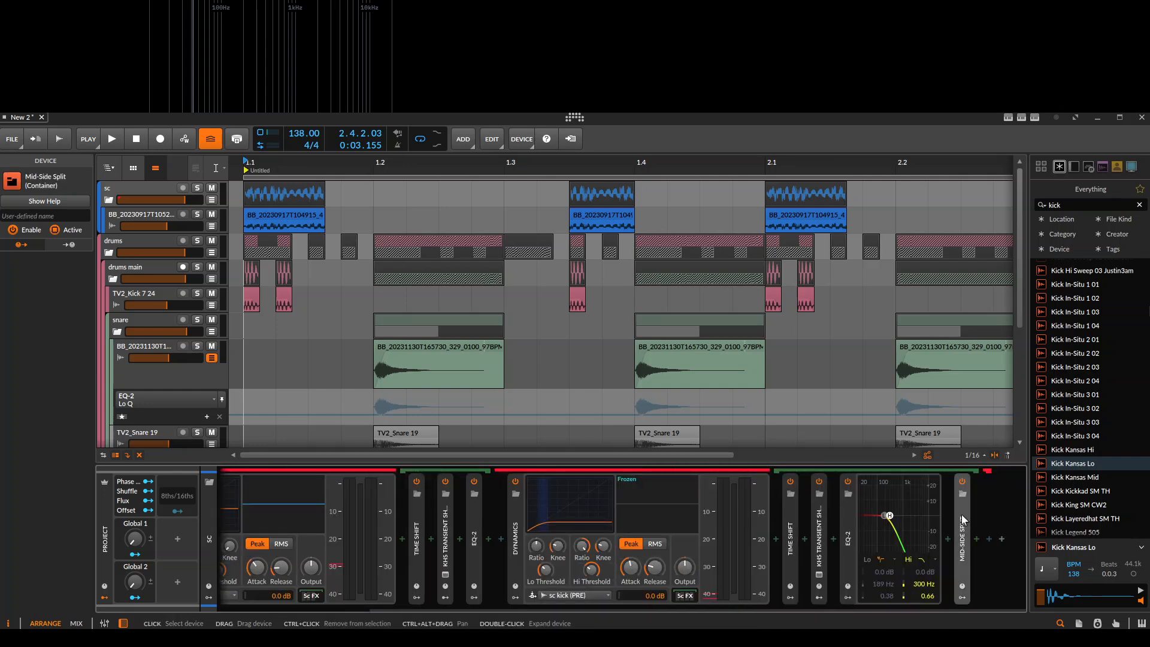
key(Delete)
scroll(599, 522, left, 3)
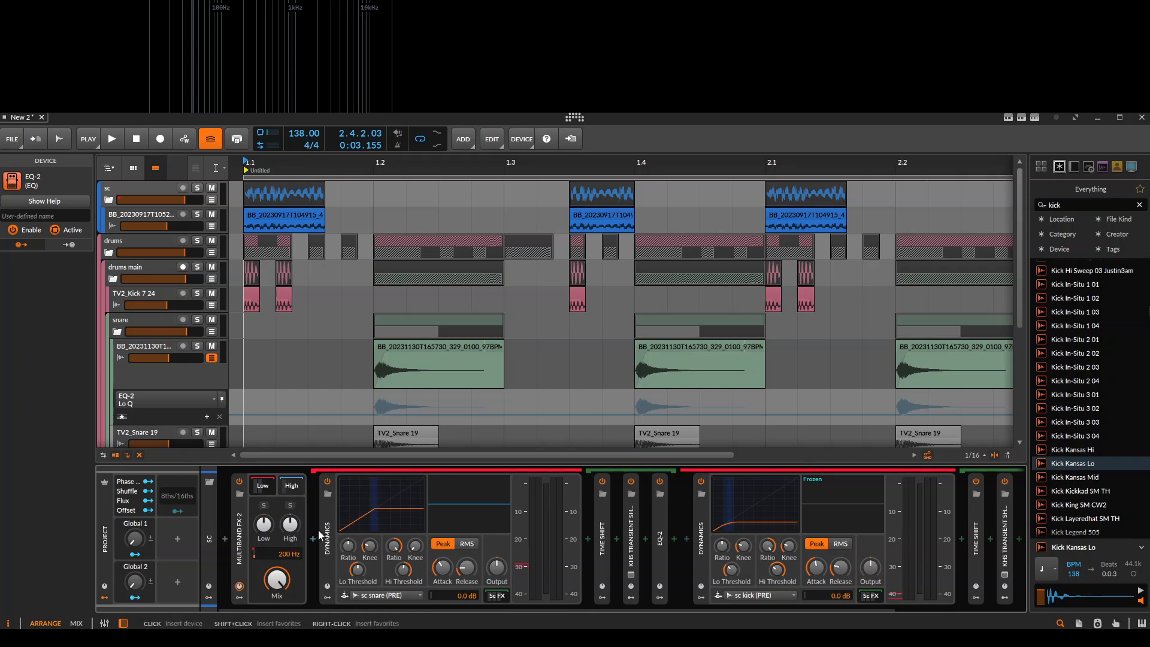
double_click(328, 528)
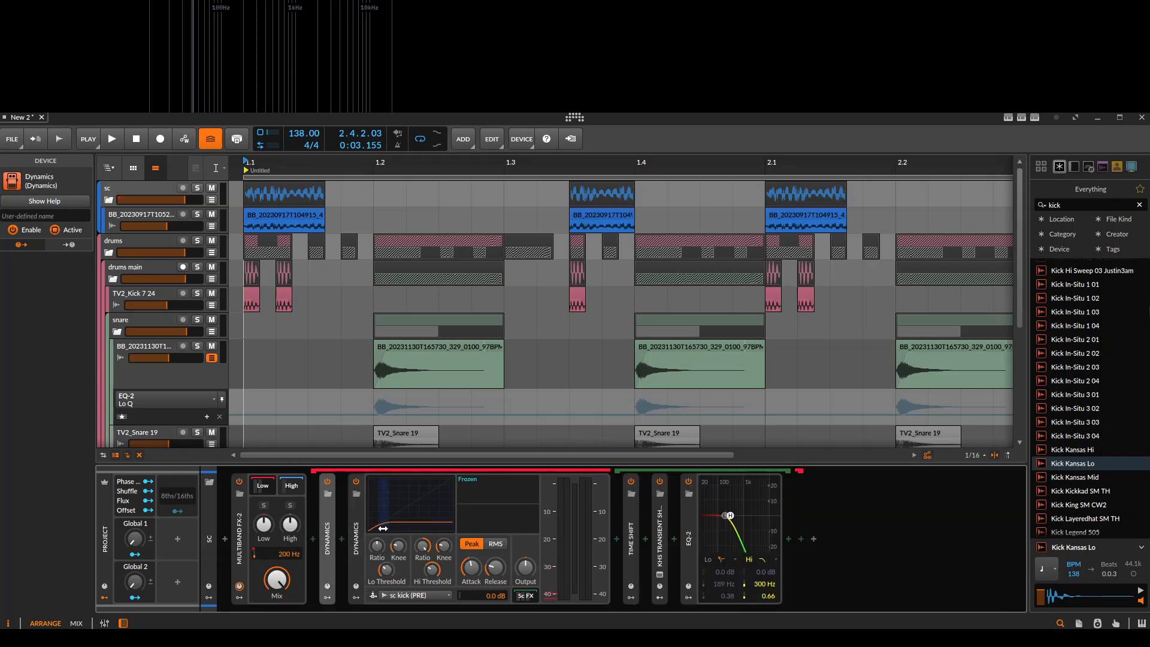
- Play back the TV2_Kick 7 24 track soloed, and the snare group soloed from 1.2.1
click(198, 293)
key(space)
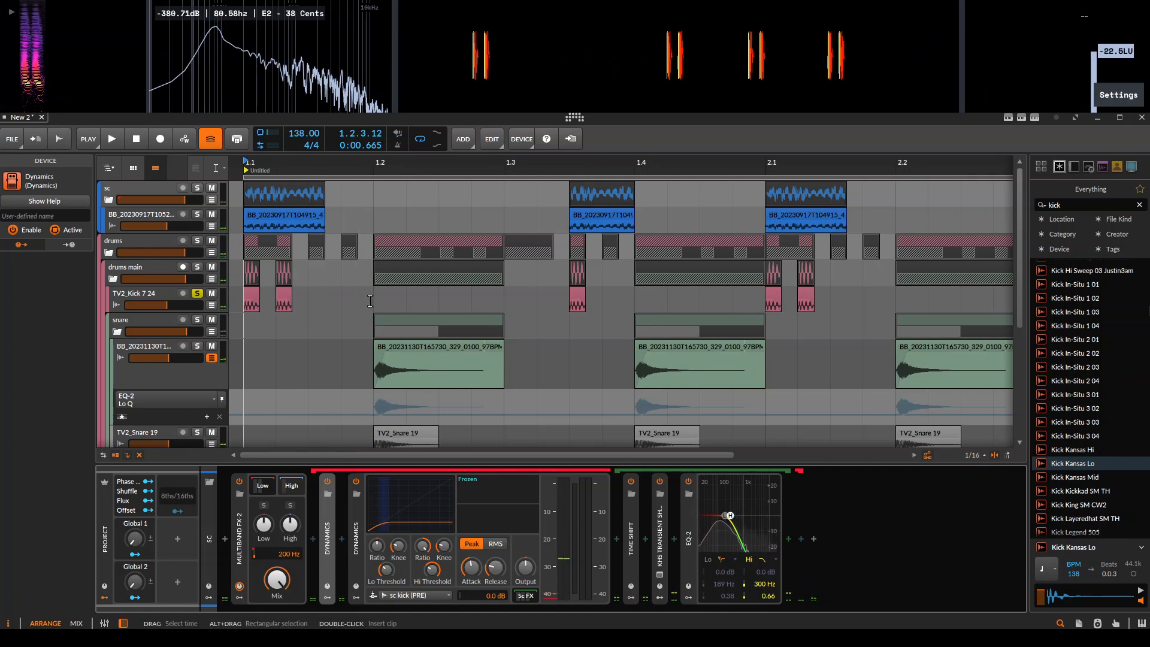
scroll(401, 382, down, 5)
click(404, 281)
scroll(120, 254, up, 3)
click(198, 245)
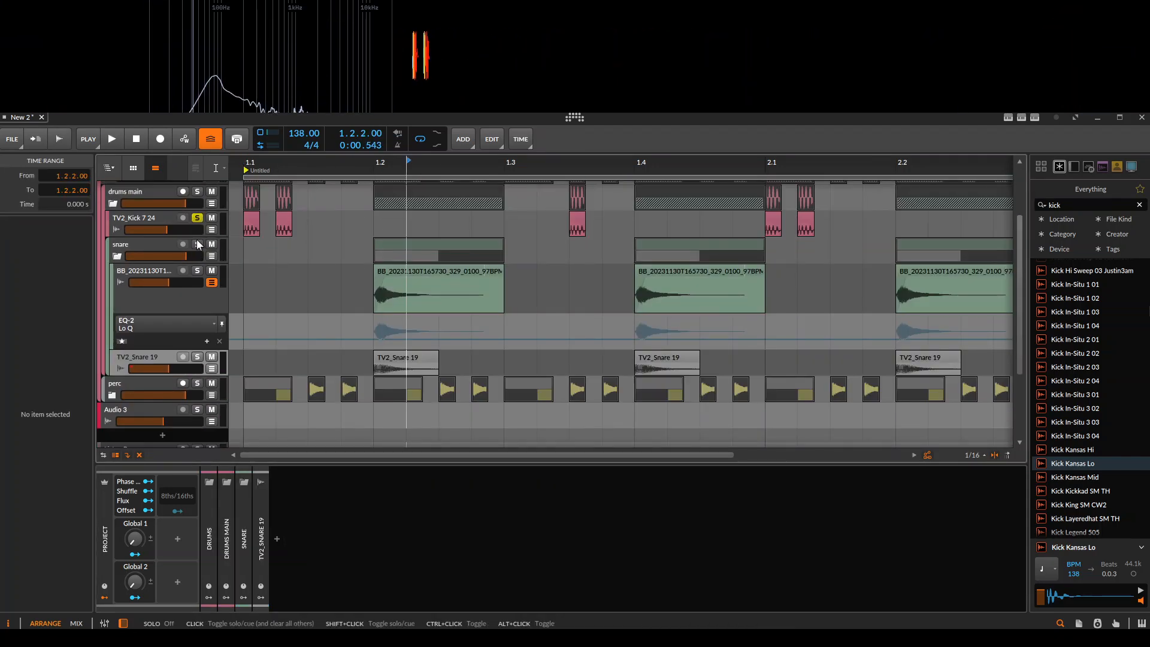
key(space)
click(319, 293)
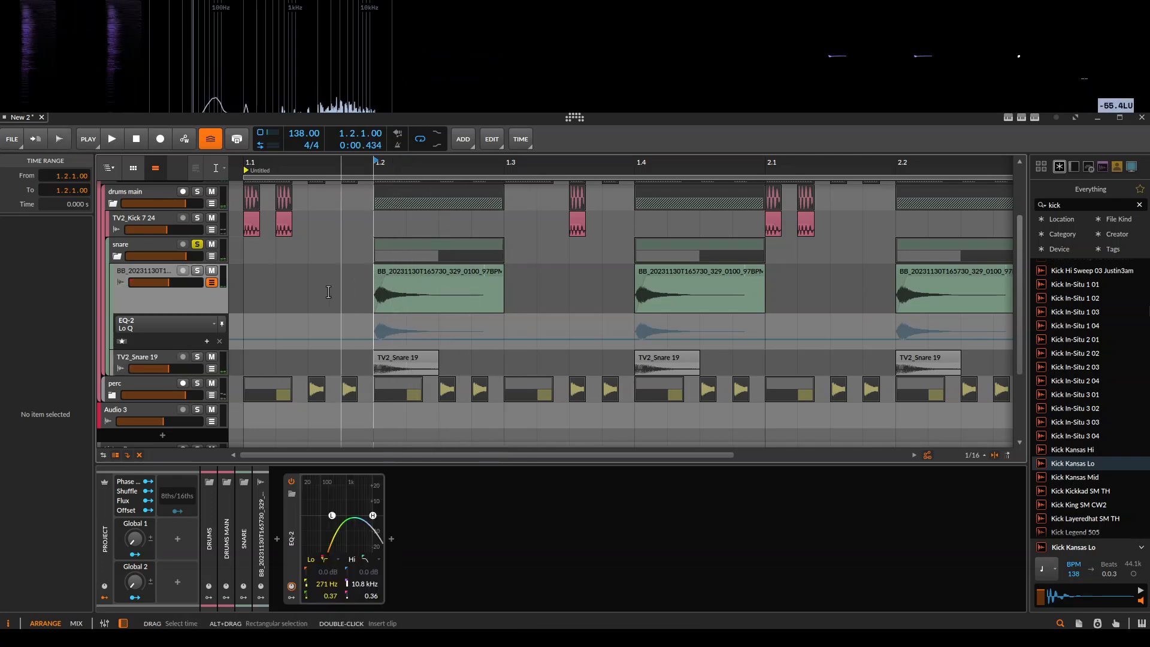
key(space)
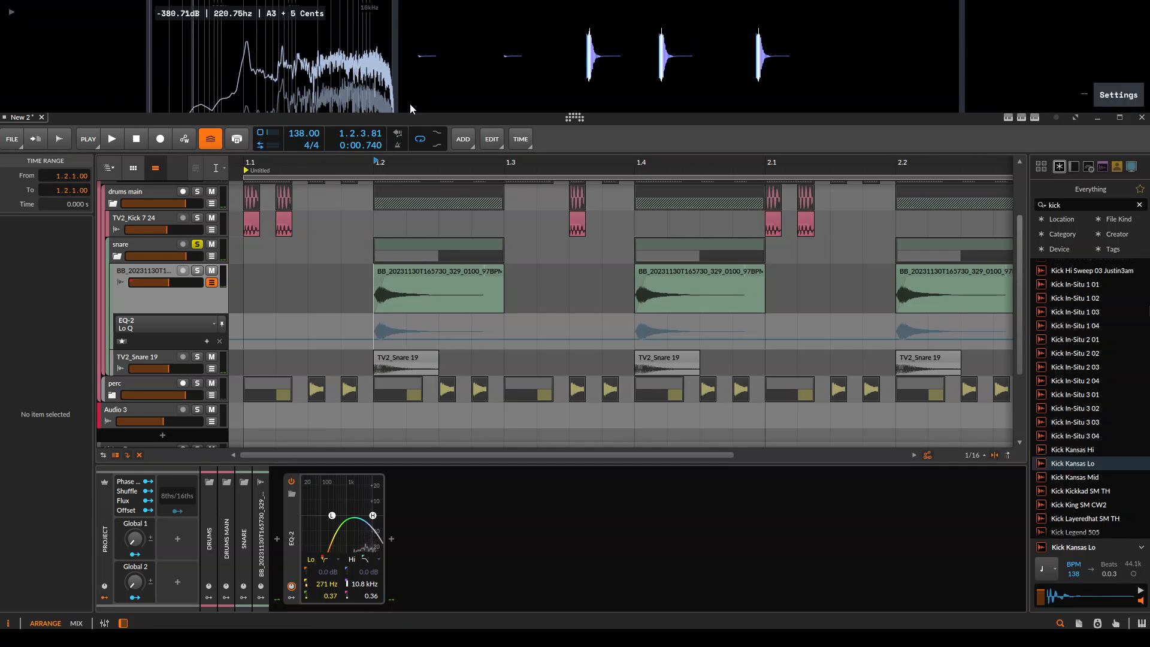
- Solo the blue audio track inside the sc group and play it from 1.1.2.50 and from the start of bar 1
scroll(398, 368, up, 3)
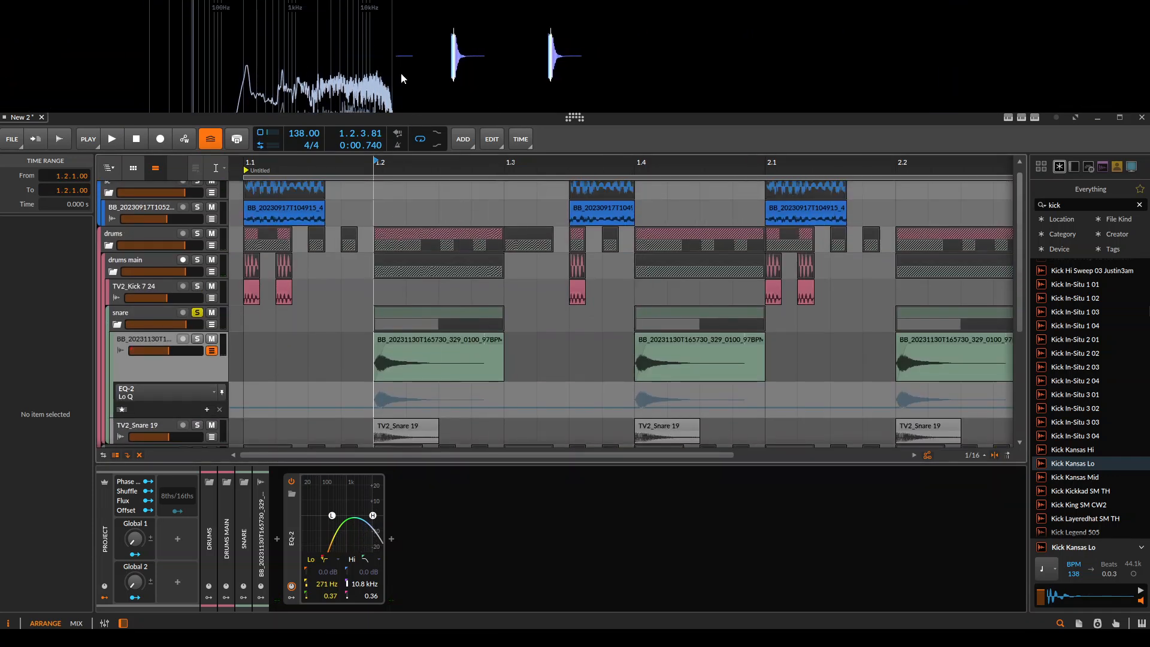
click(292, 218)
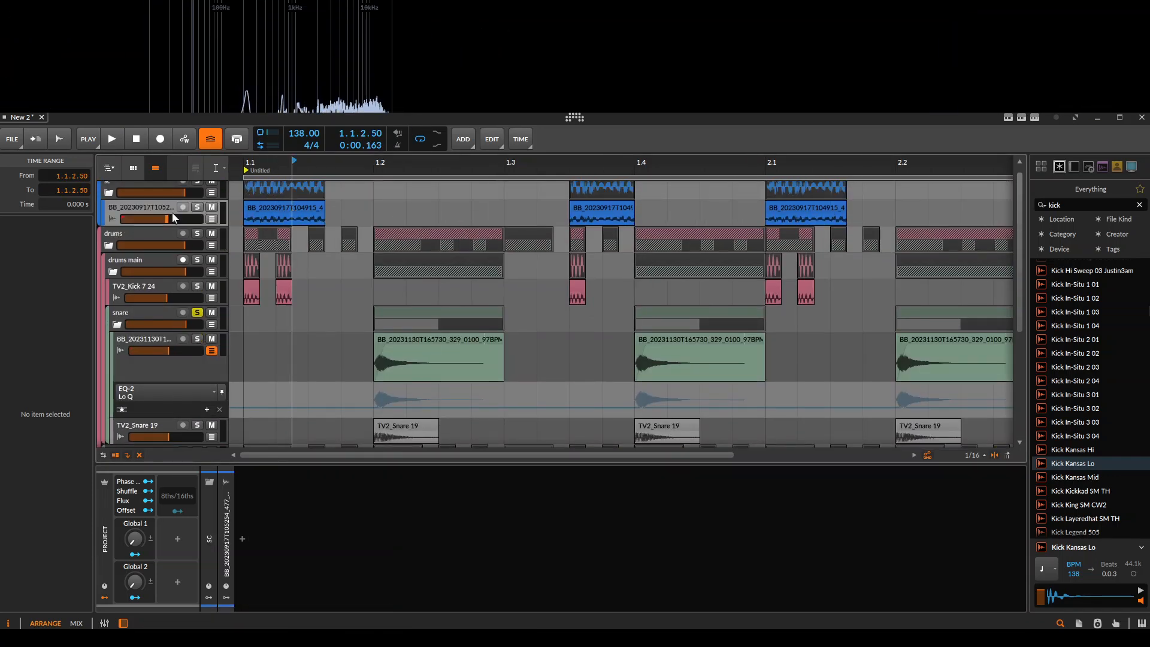
click(196, 207)
key(space)
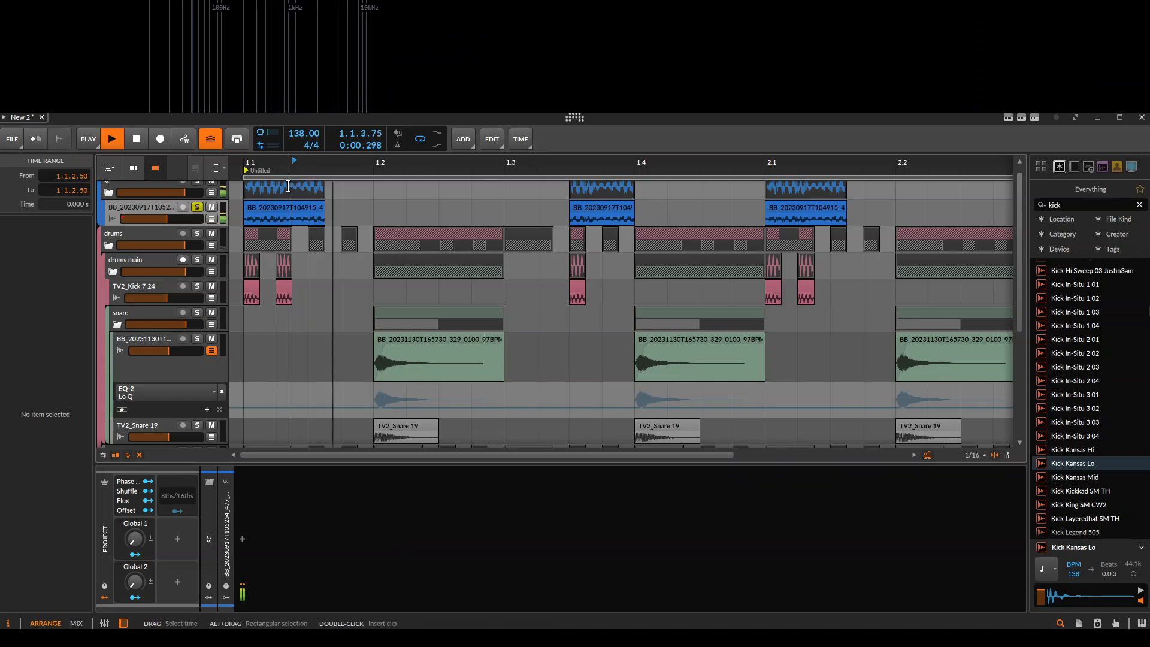
key(space)
click(244, 162)
key(space)
- Fold the snare group's tracks and select the sc group track to show its device chain
scroll(534, 342, down, 5)
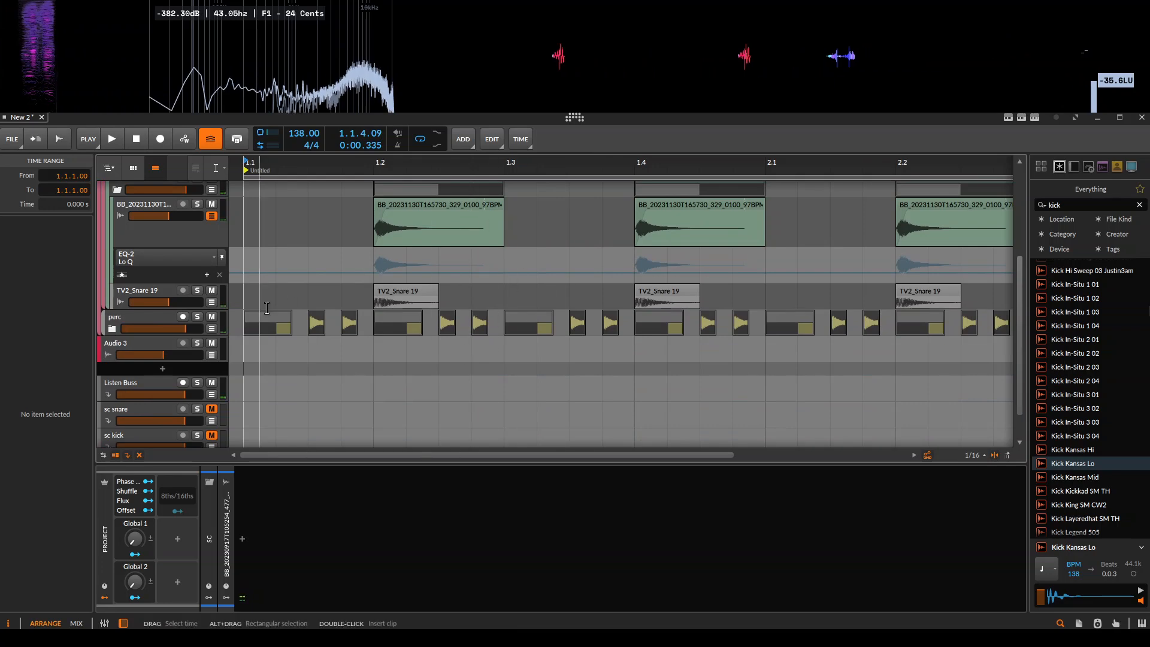
click(152, 291)
scroll(163, 300, up, 5)
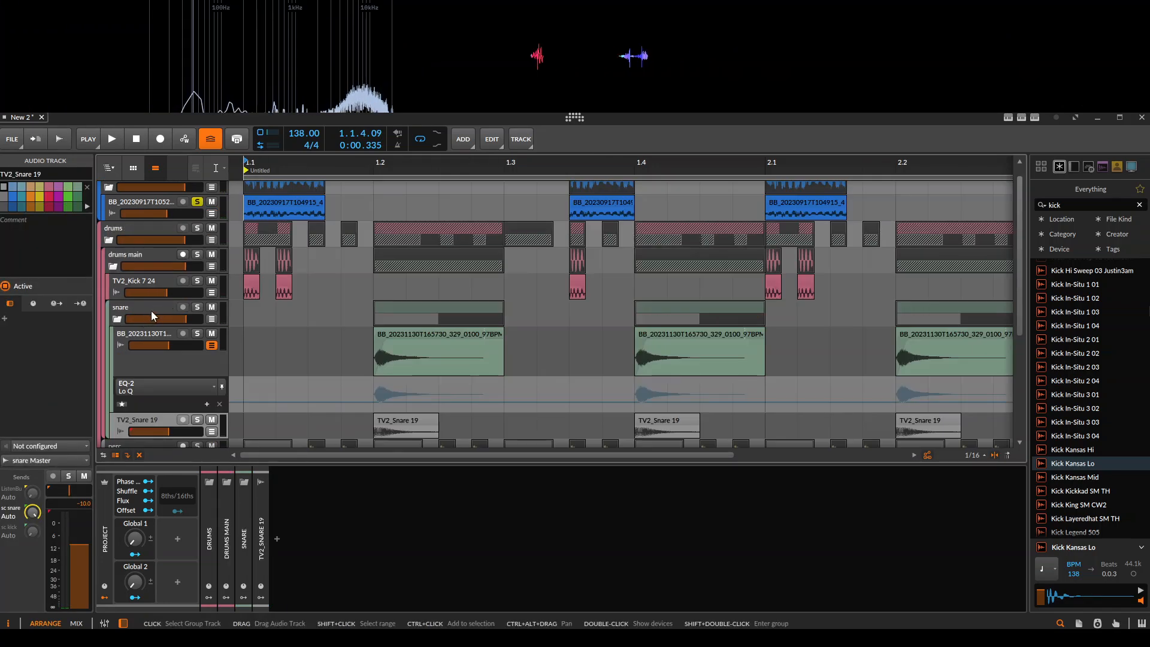
click(148, 309)
click(116, 319)
click(146, 252)
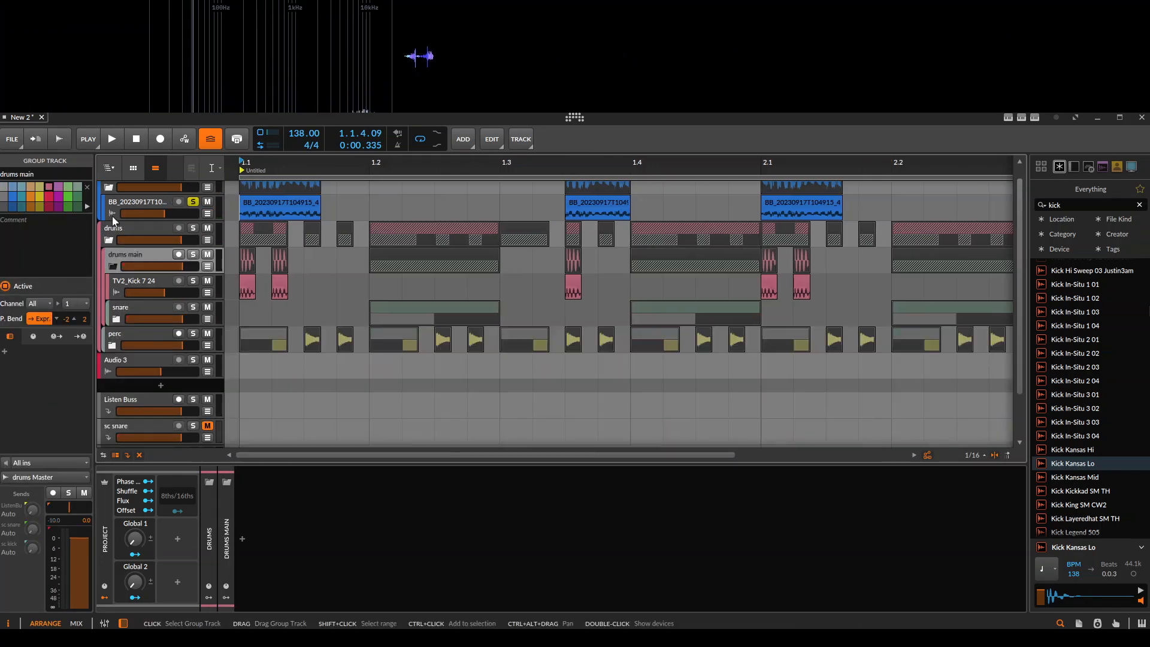
click(132, 231)
click(145, 190)
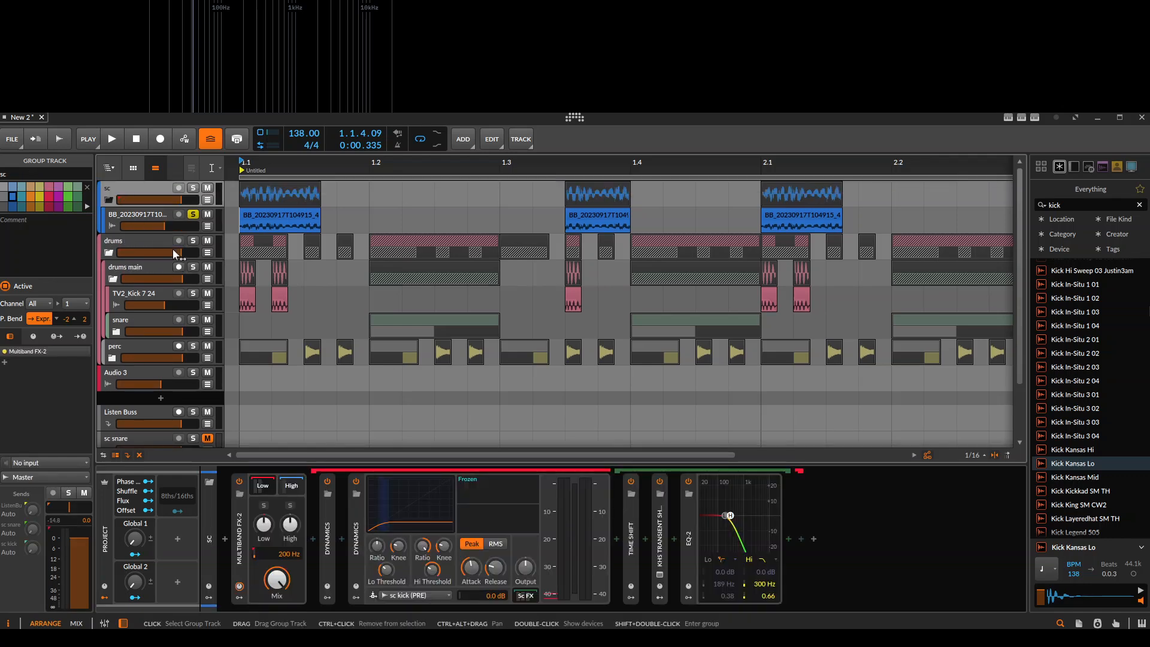
- Collapse the kick Dynamics in the Low band of Multiband FX-2
double_click(355, 528)
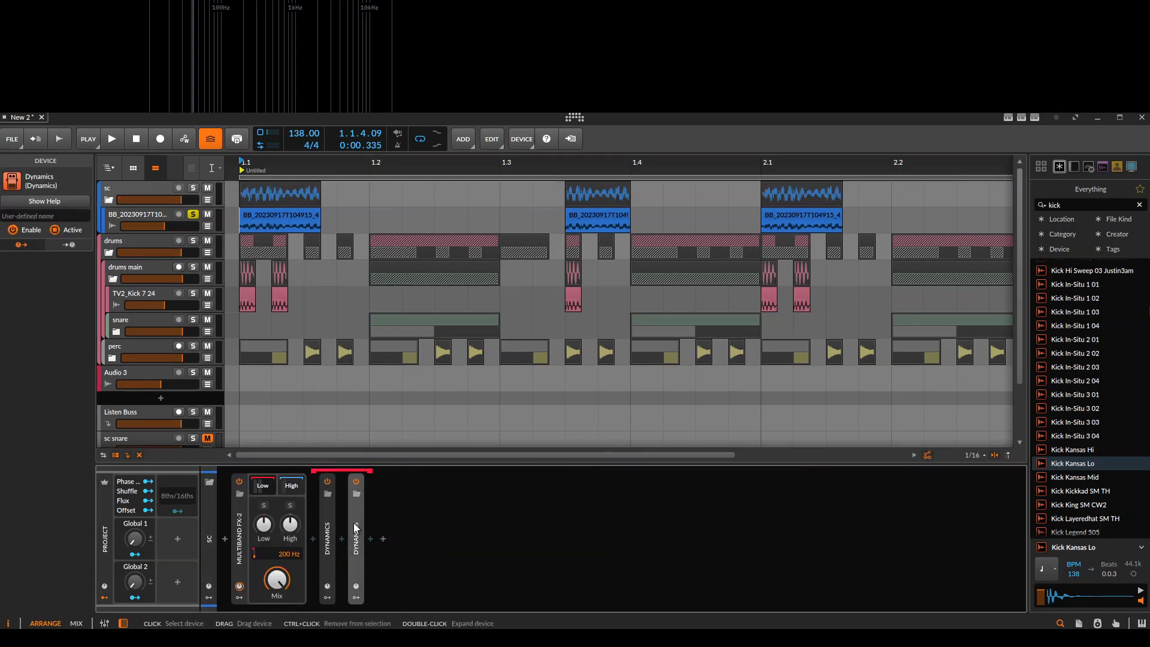
double_click(355, 528)
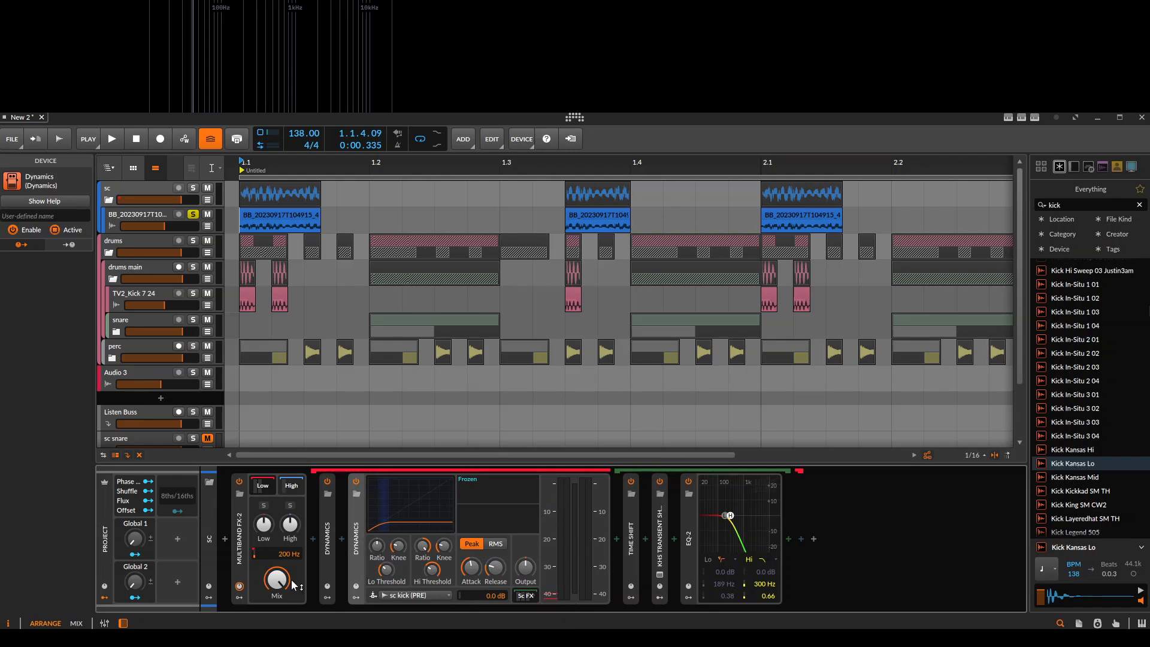
double_click(354, 533)
- Switch Multiband FX-2 to the High band's chain and collapse its Mid-Side Split
click(290, 486)
click(261, 485)
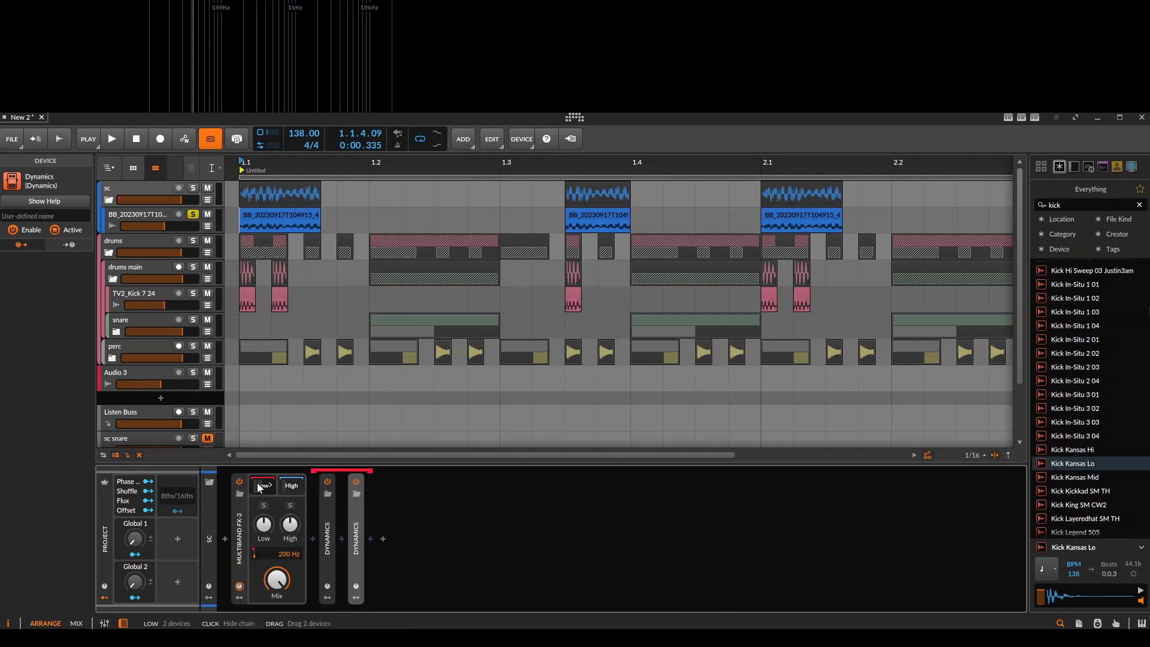
click(259, 486)
click(258, 486)
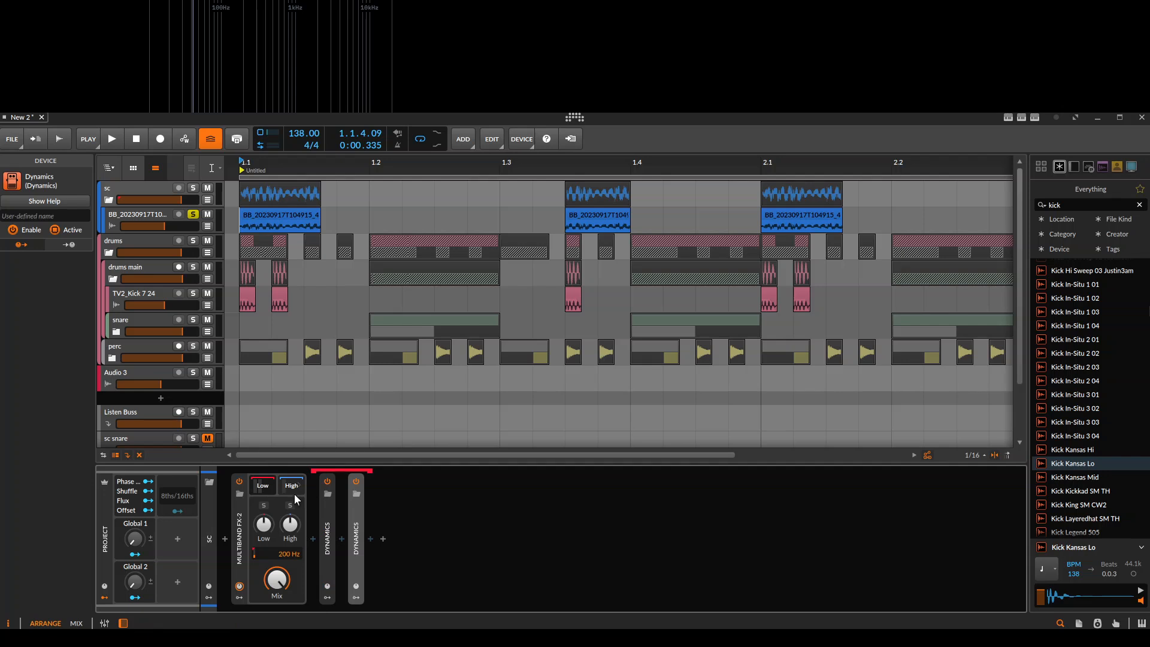
click(288, 489)
double_click(327, 533)
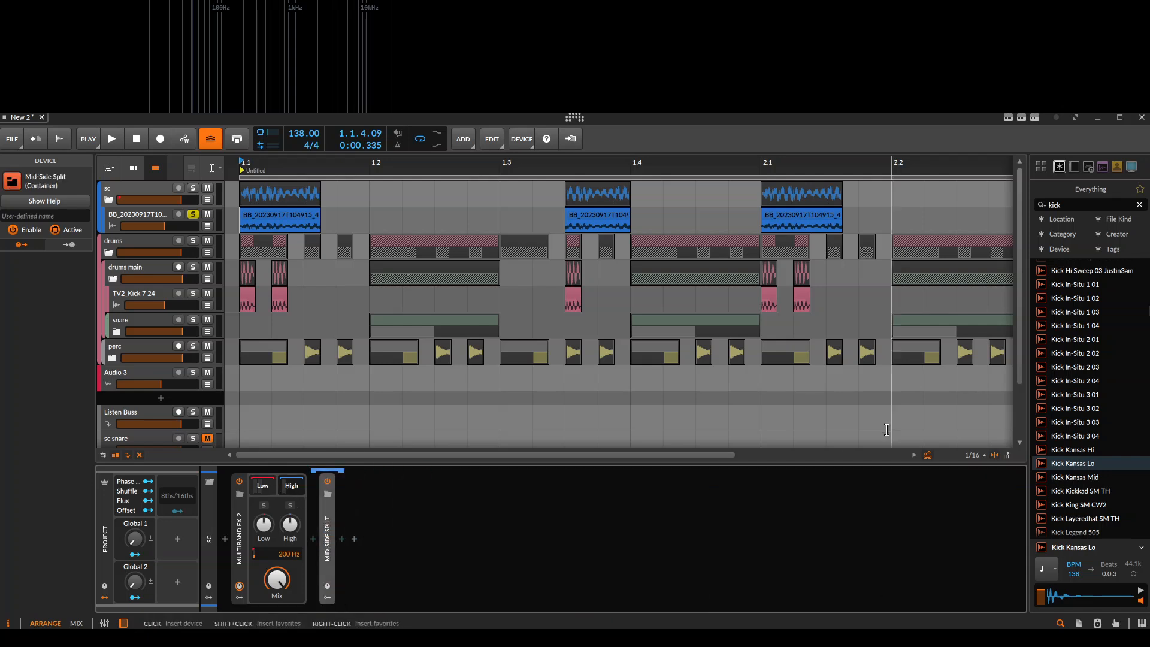